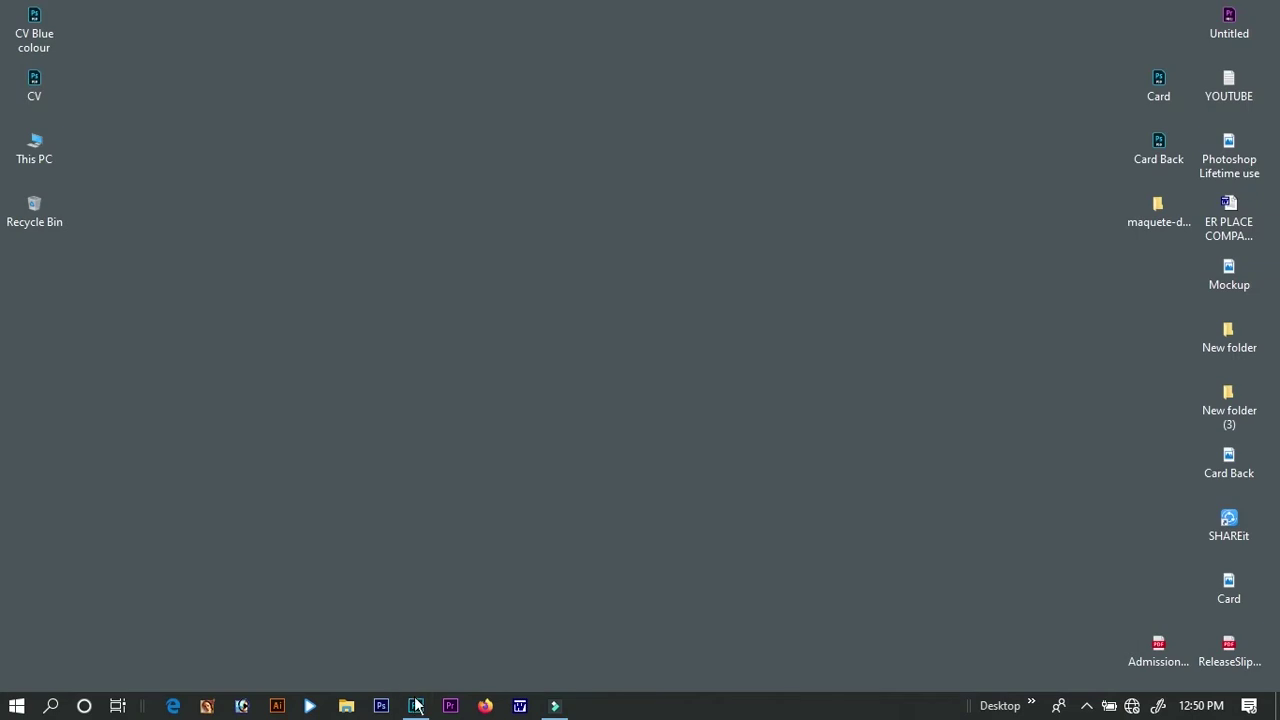
# - Create a new 8.268 × 11.693 in, 300 ppi document
pyautogui.click(417, 706)
pyautogui.click(55, 15)
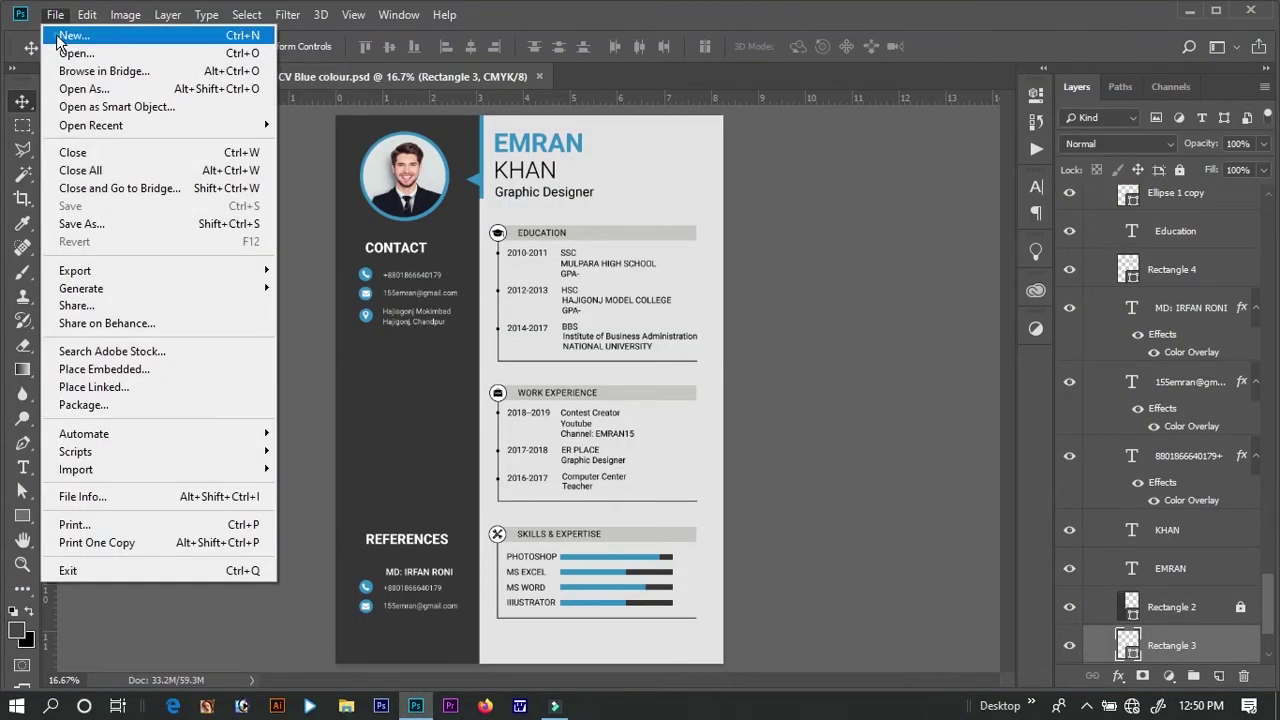
pyautogui.click(58, 38)
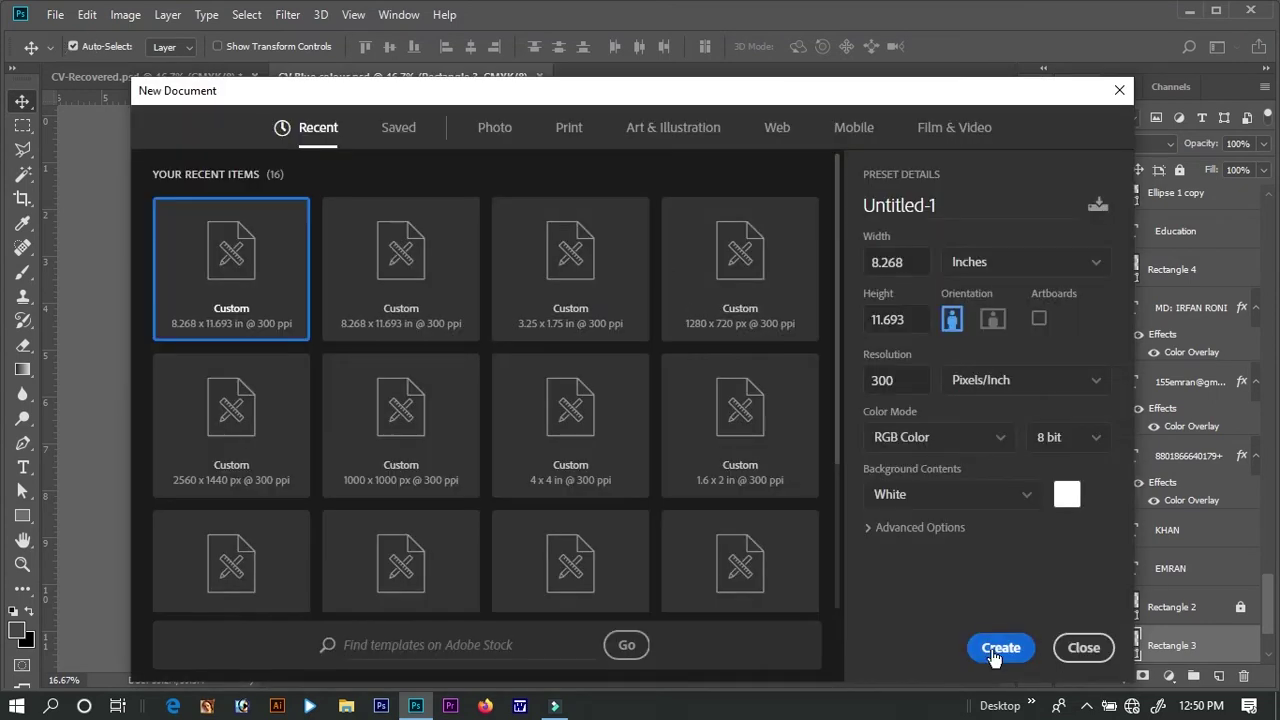
pyautogui.click(1000, 647)
# - Place guides along the left, right, bottom and top page edges
pyautogui.moveTo(50, 456); pyautogui.dragTo(335, 493)
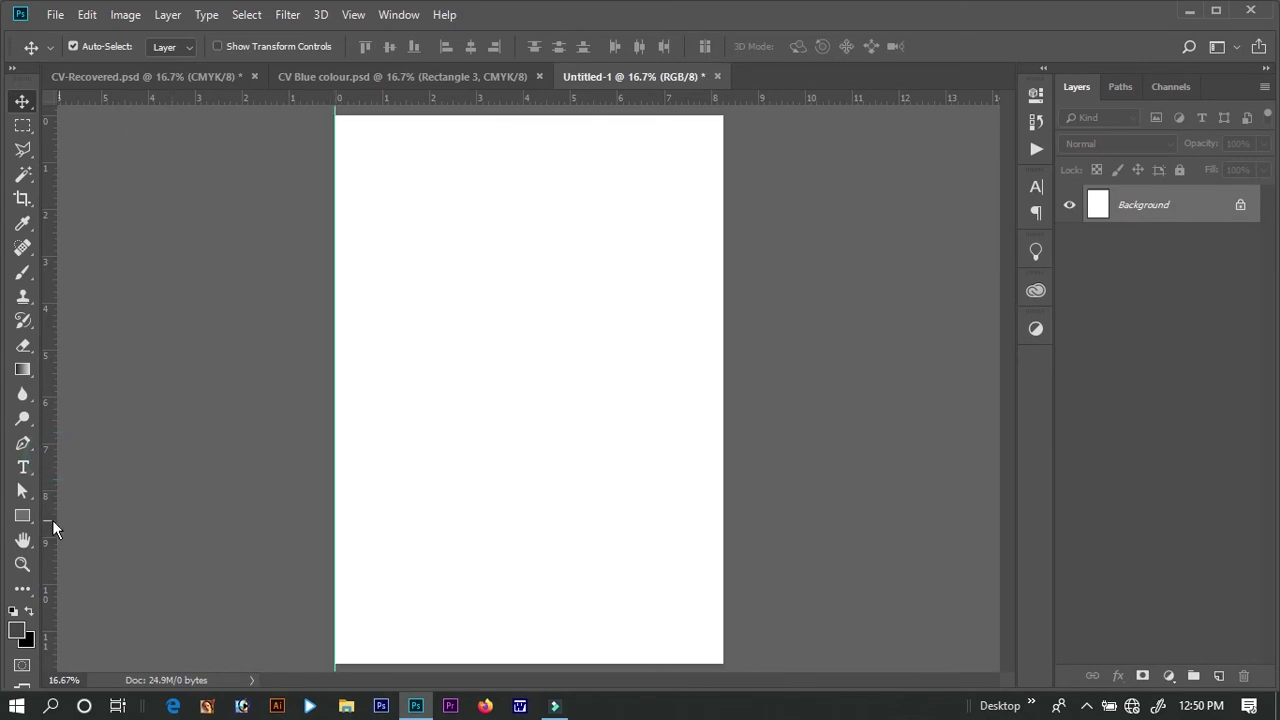
pyautogui.moveTo(84, 523); pyautogui.dragTo(721, 575)
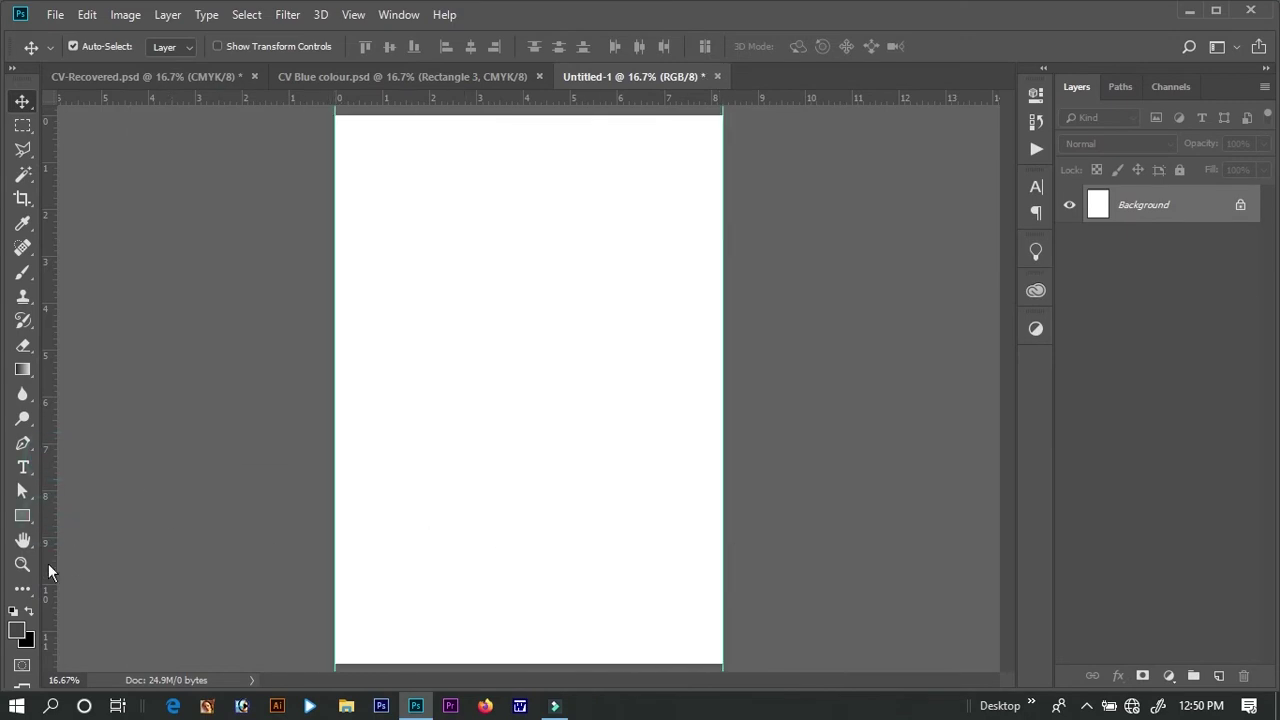
pyautogui.moveTo(44, 563); pyautogui.dragTo(420, 663)
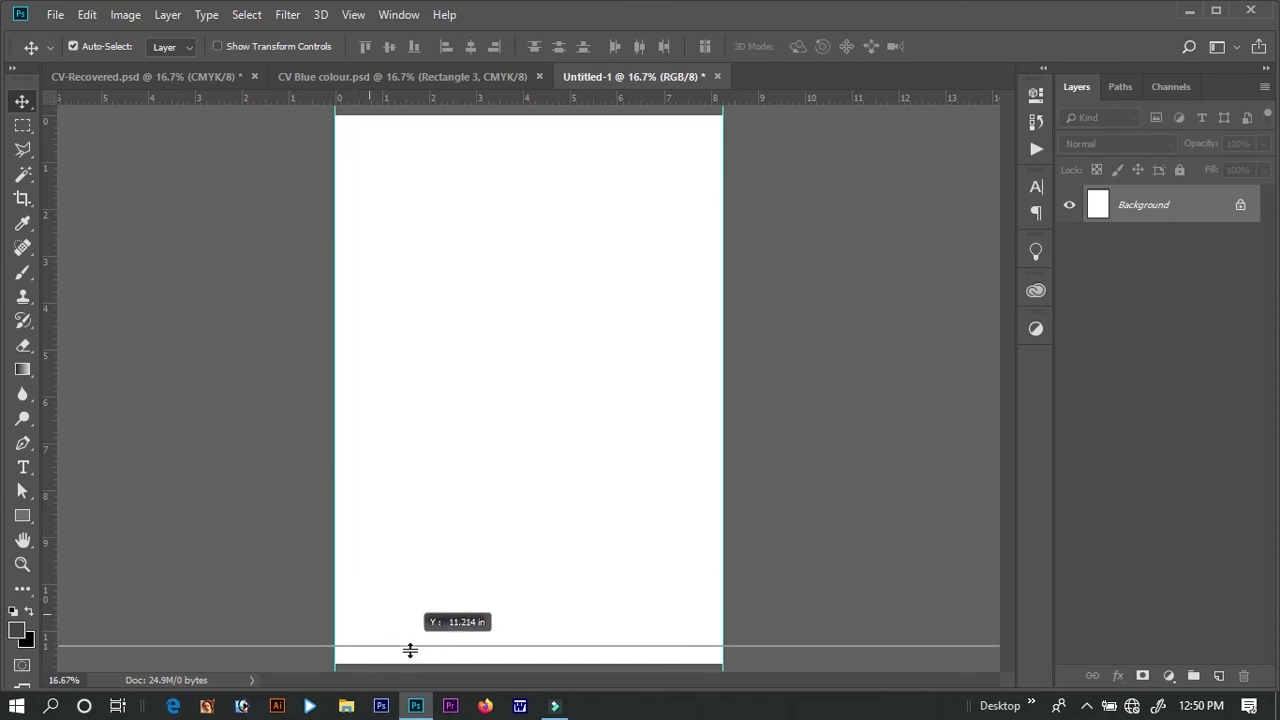
pyautogui.moveTo(50, 562); pyautogui.dragTo(505, 120)
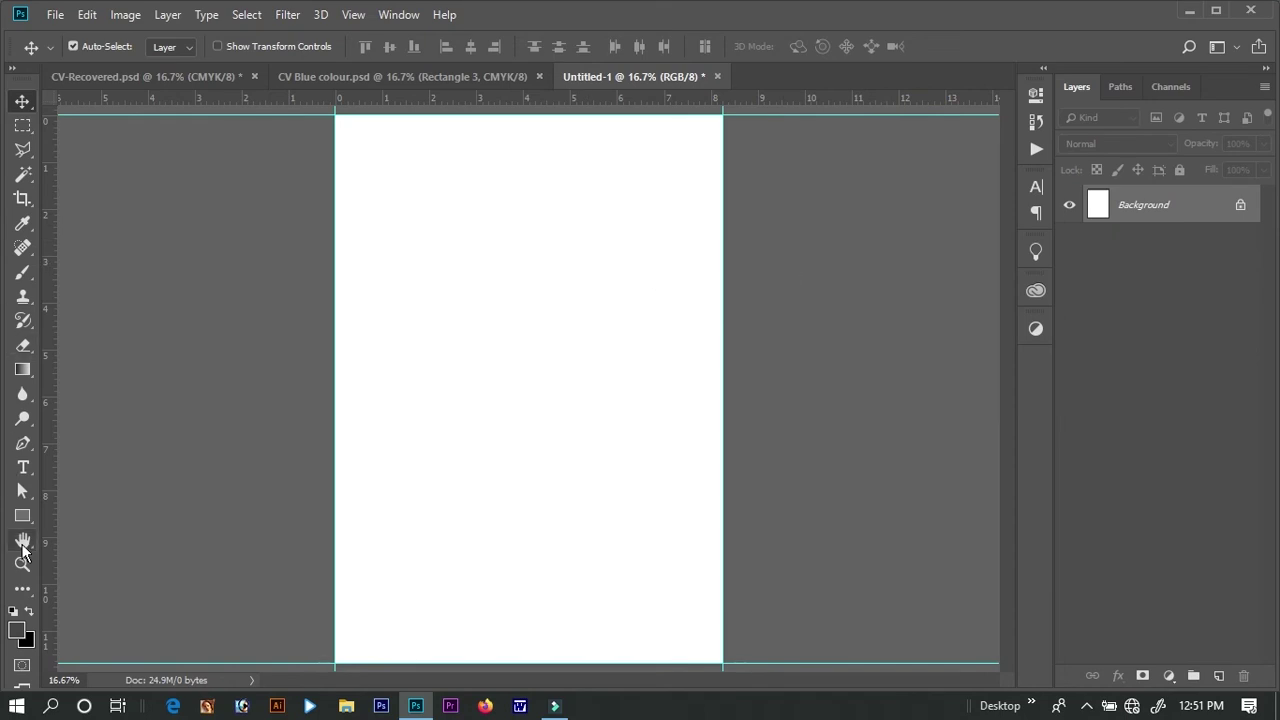
# - Draw a full-page rectangle filled #e9e7e6 and delete the white Background layer
pyautogui.click(21, 520)
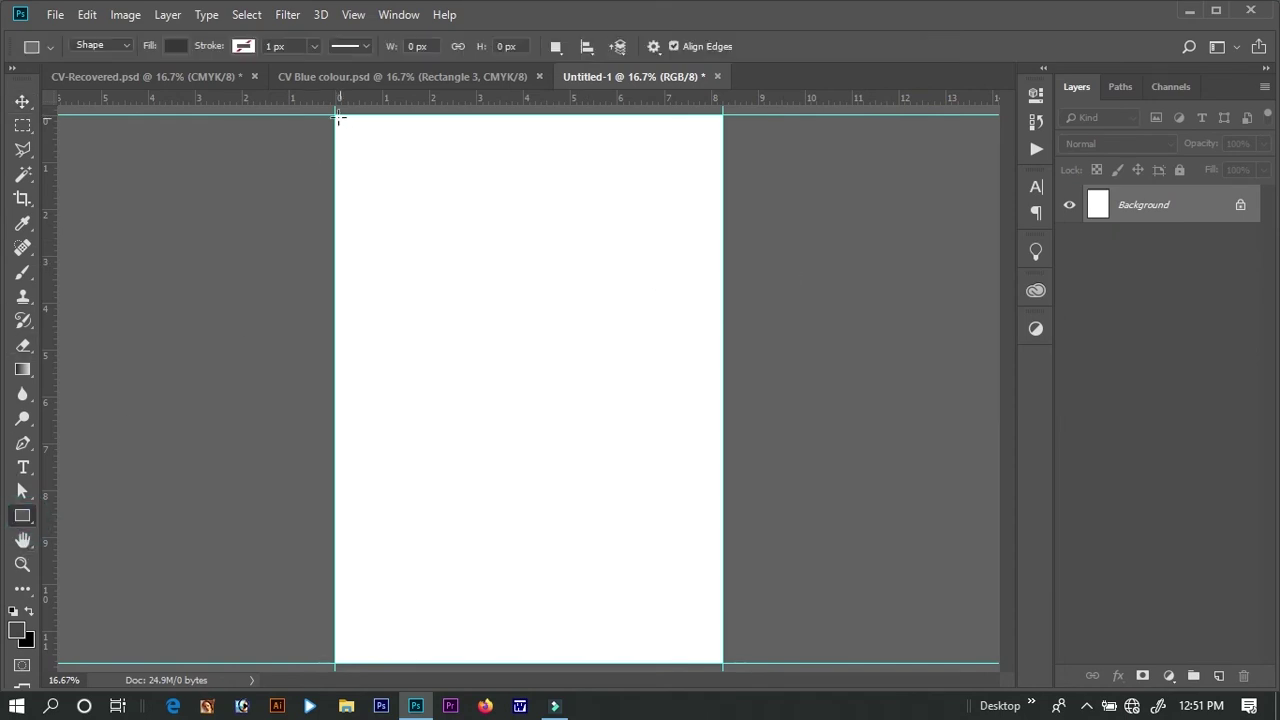
pyautogui.moveTo(335, 117); pyautogui.dragTo(727, 657)
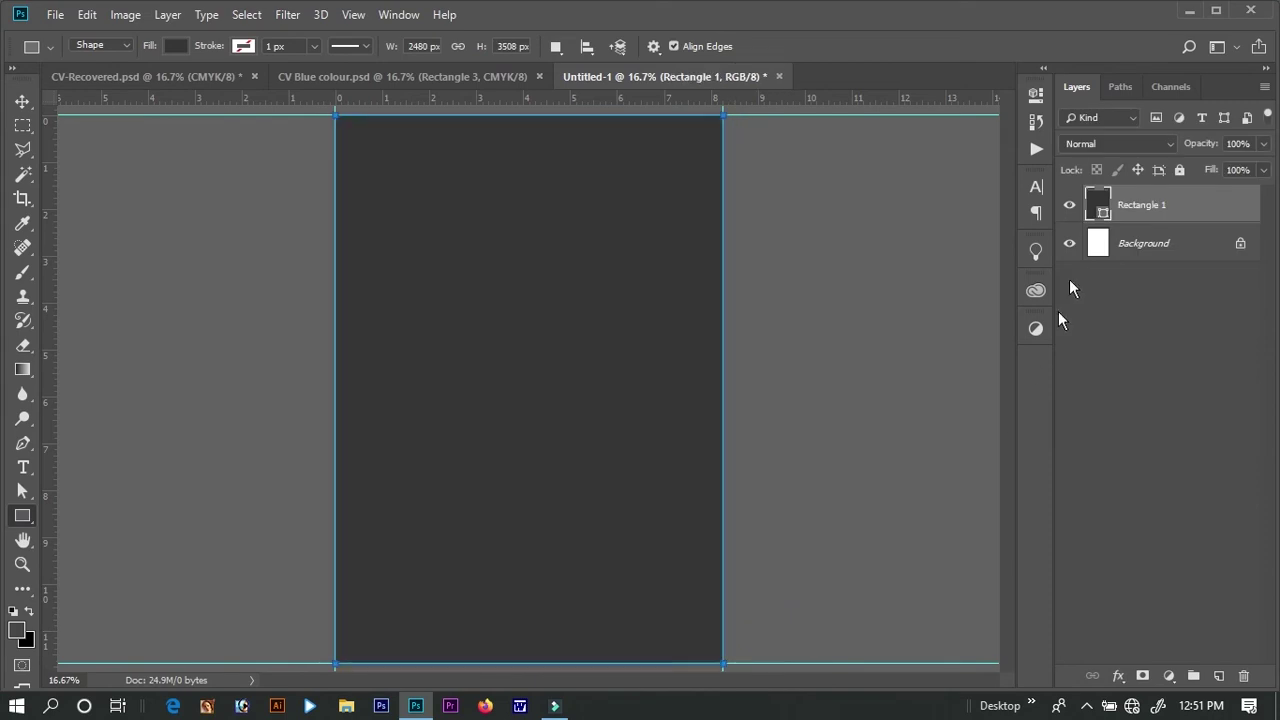
pyautogui.doubleClick(1103, 213)
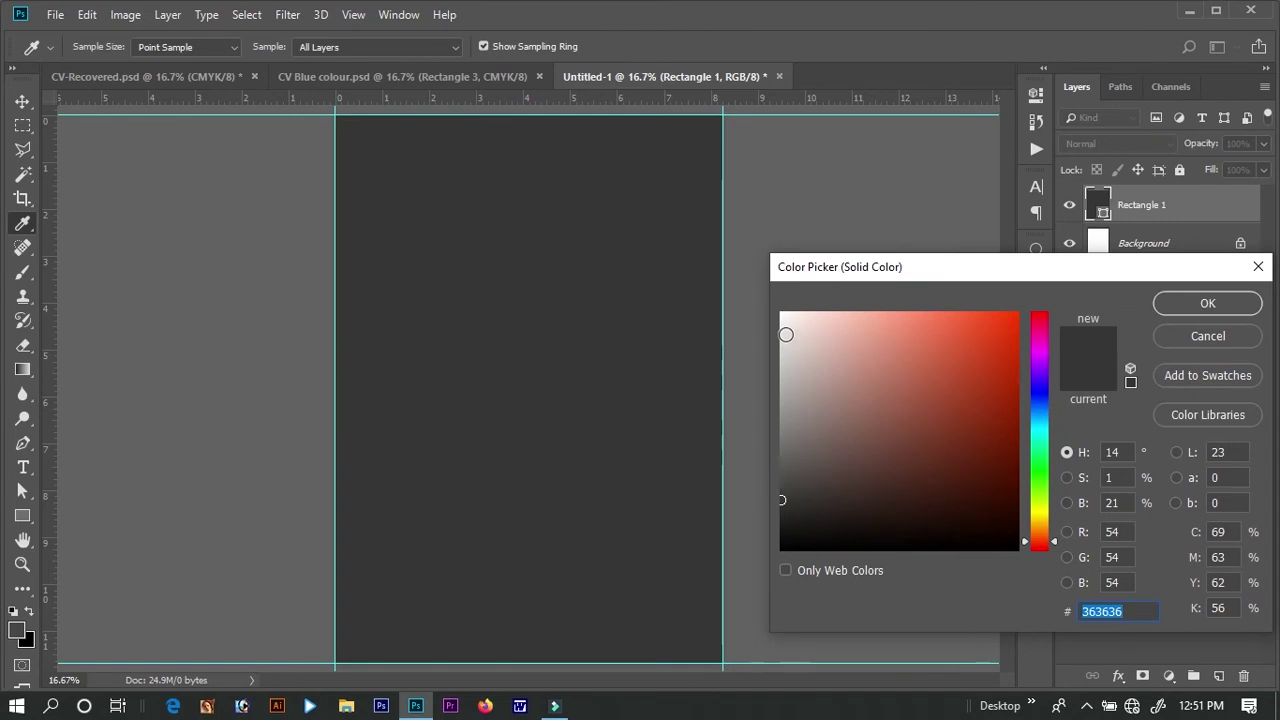
pyautogui.click(783, 332)
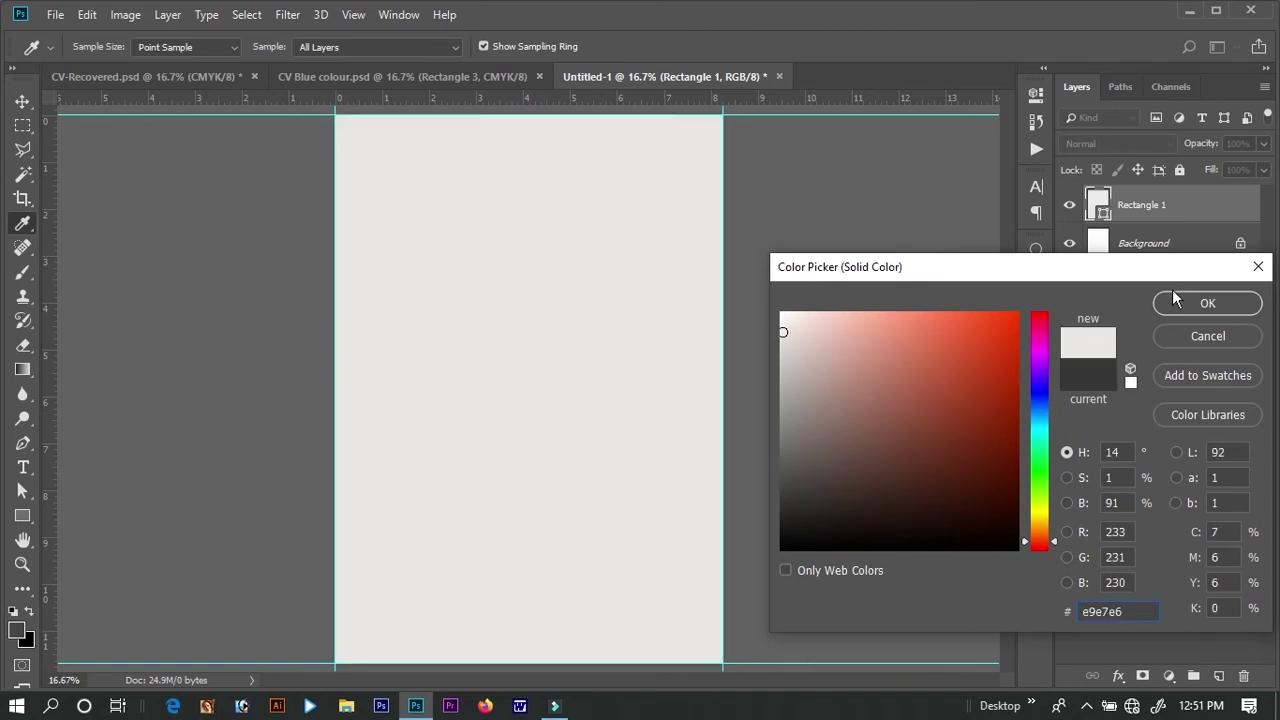
pyautogui.click(1175, 306)
pyautogui.moveTo(1098, 245); pyautogui.dragTo(1240, 677)
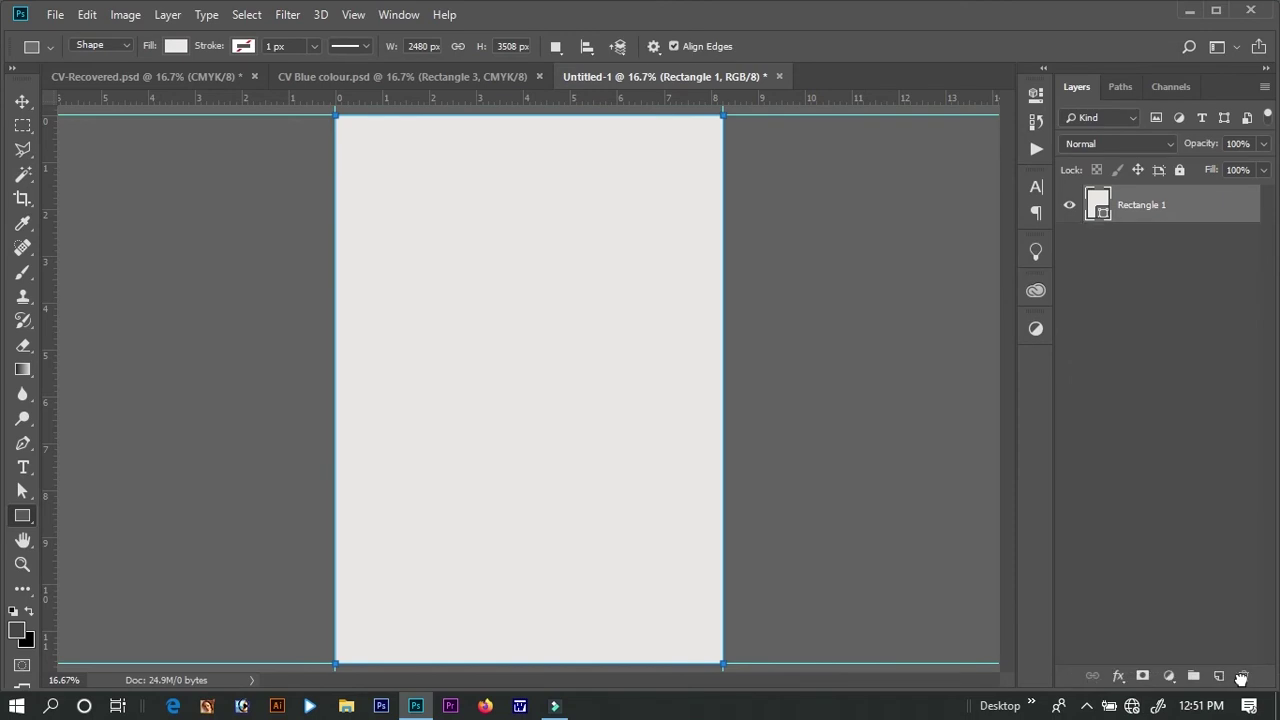
# - Create a 919 px-wide full-height #464646 rectangle and move it flush to the left edge
pyautogui.click(350, 129)
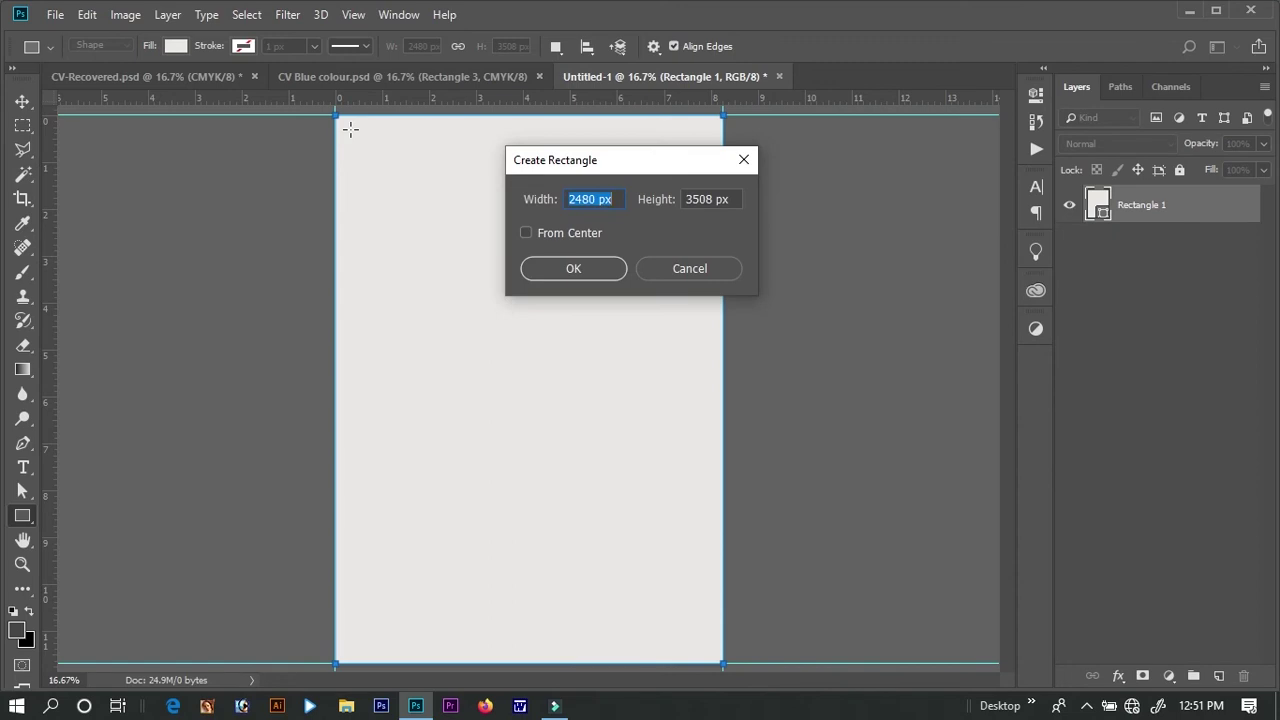
pyautogui.write('919')
pyautogui.press('Return')
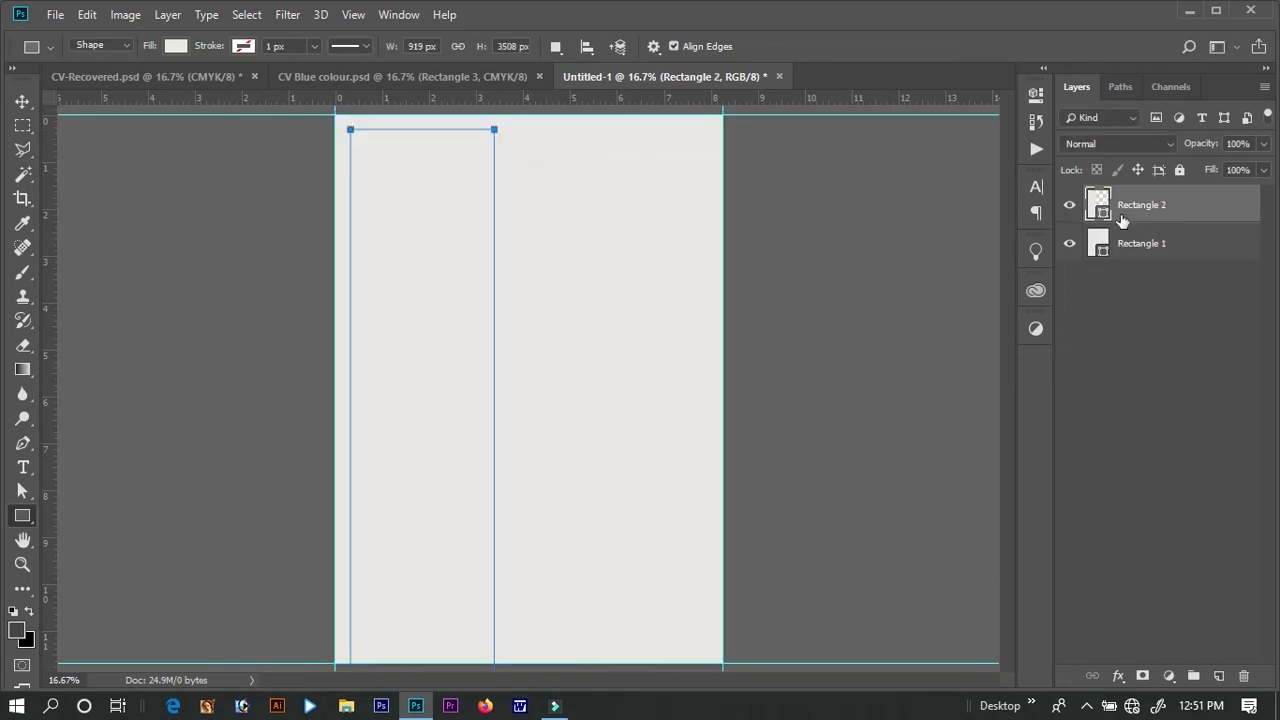
pyautogui.doubleClick(1098, 205)
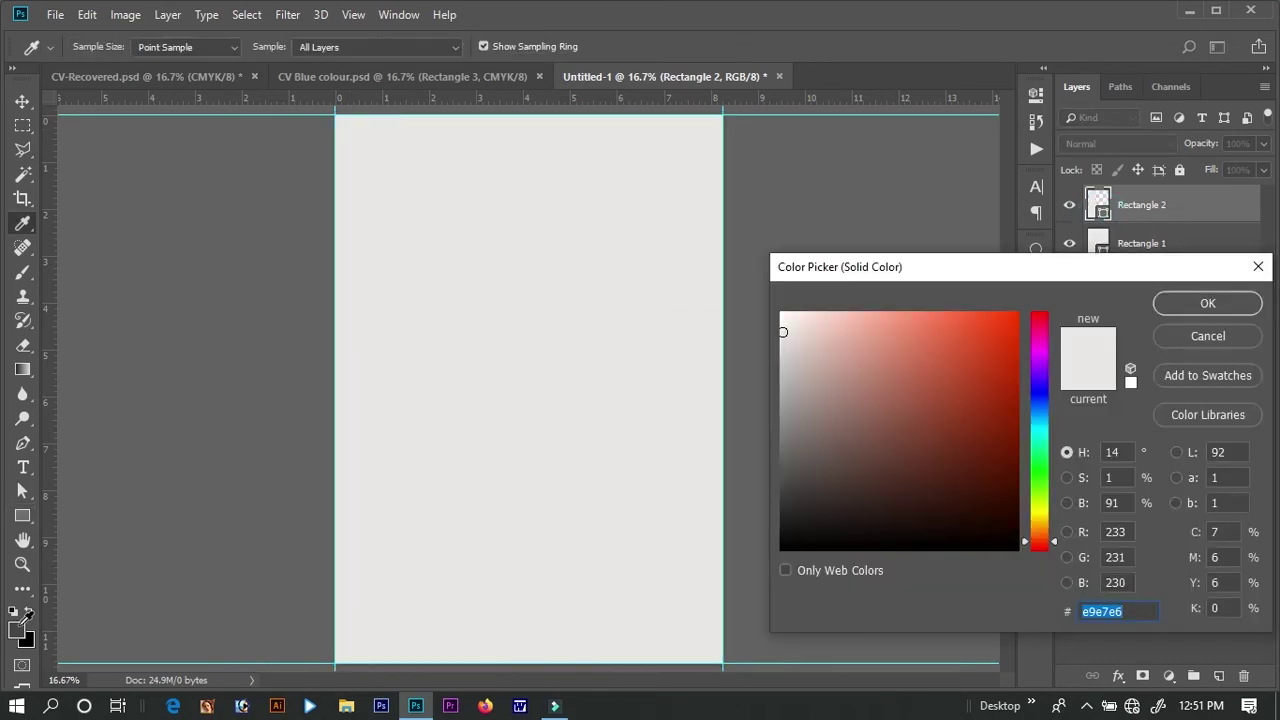
pyautogui.write('464646')
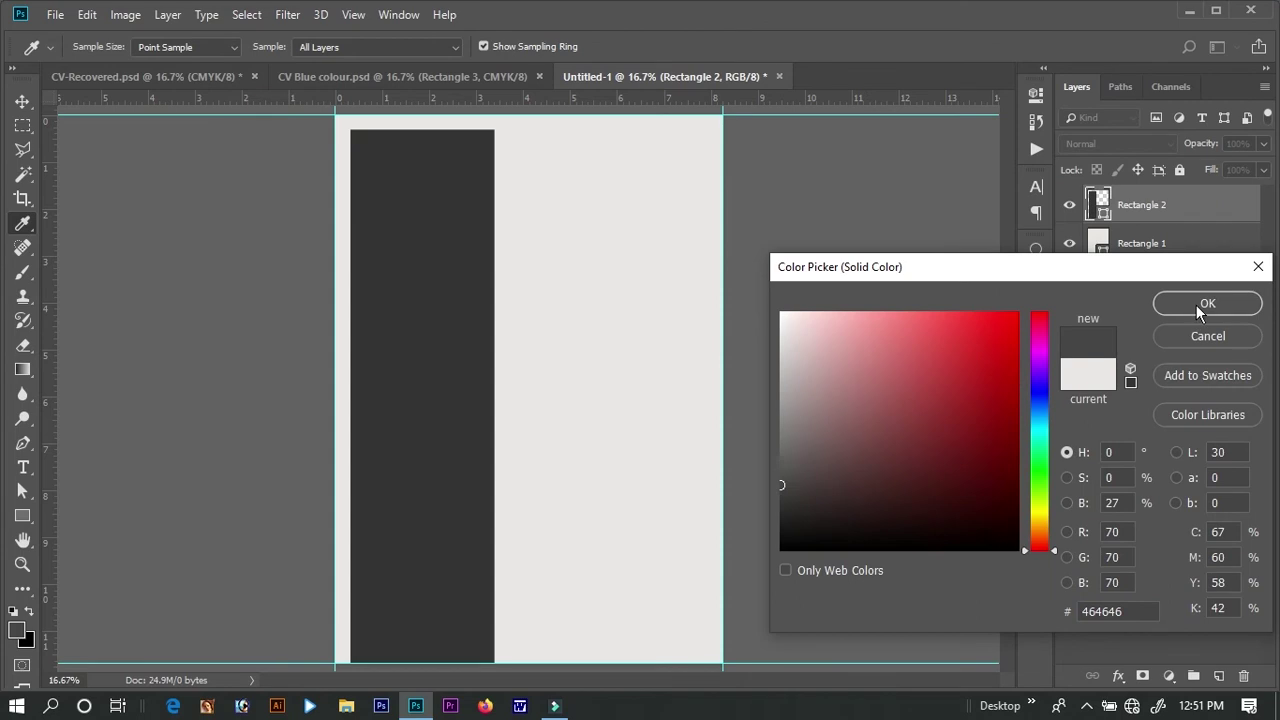
pyautogui.click(1193, 307)
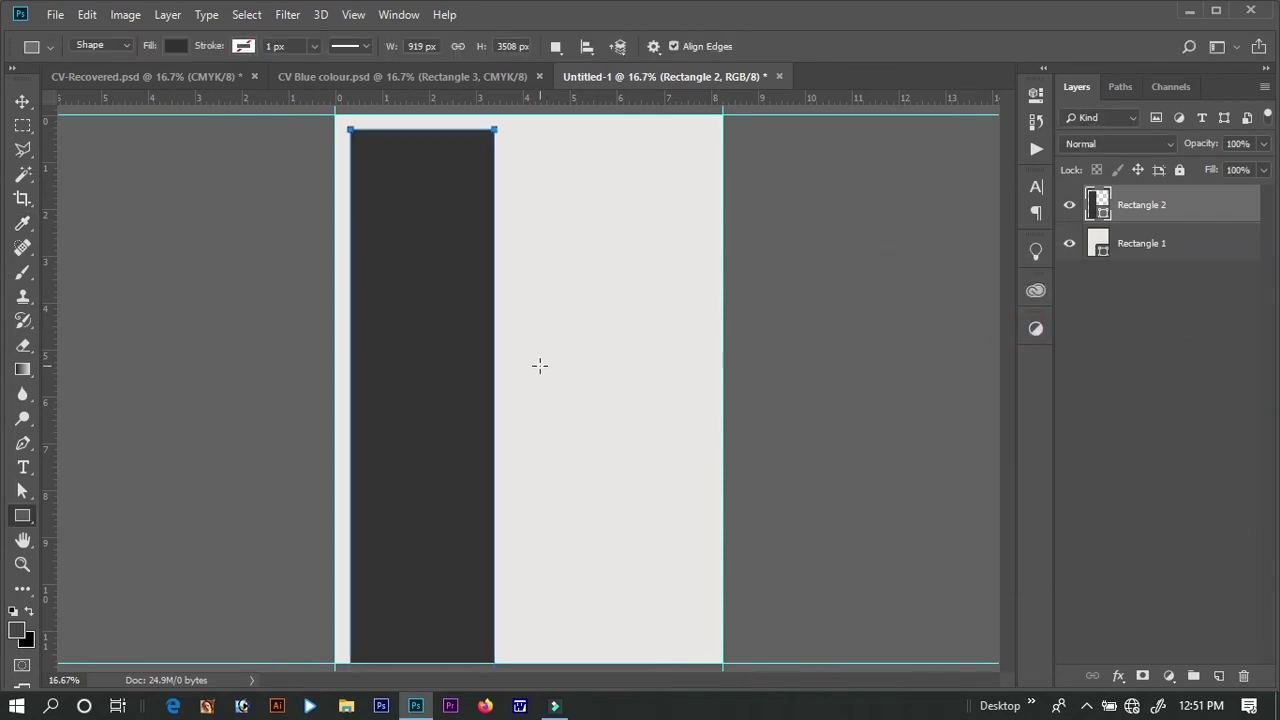
pyautogui.press('v')
pyautogui.moveTo(432, 392); pyautogui.dragTo(419, 383)
pyautogui.click(842, 405)
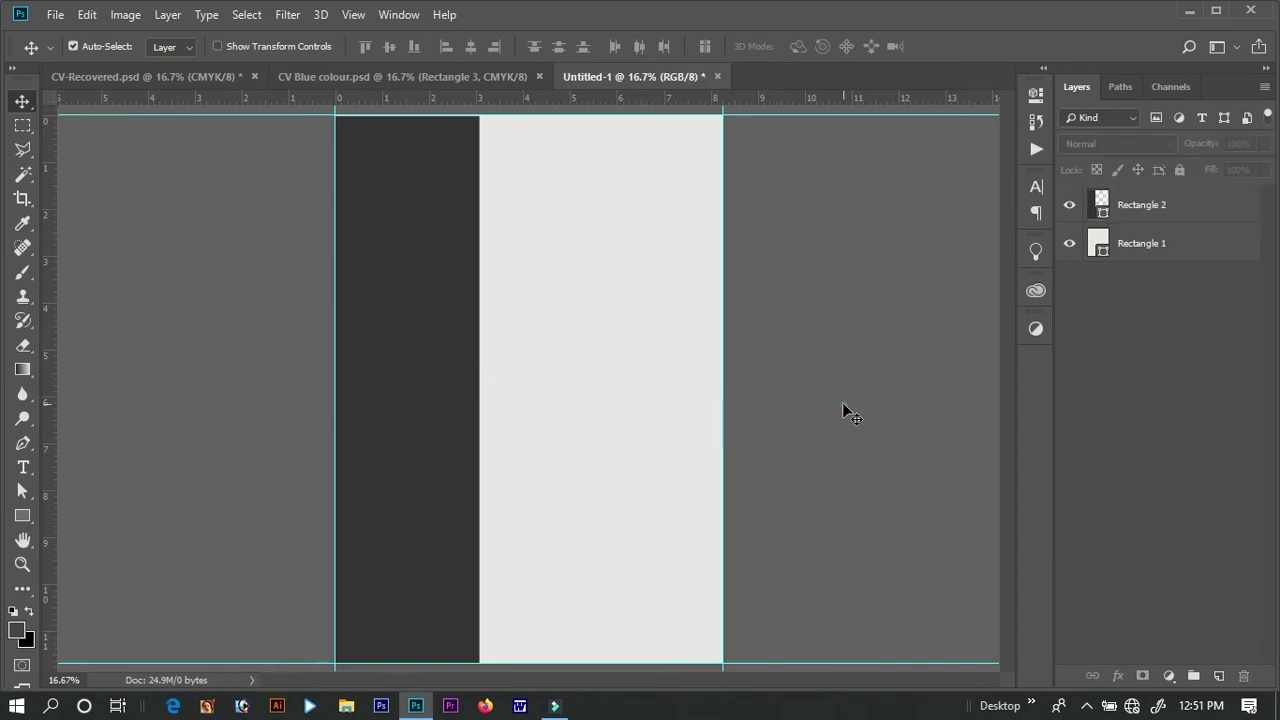
# - Add the text EMRAN at 40 pt at the top of the light area
pyautogui.click(24, 475)
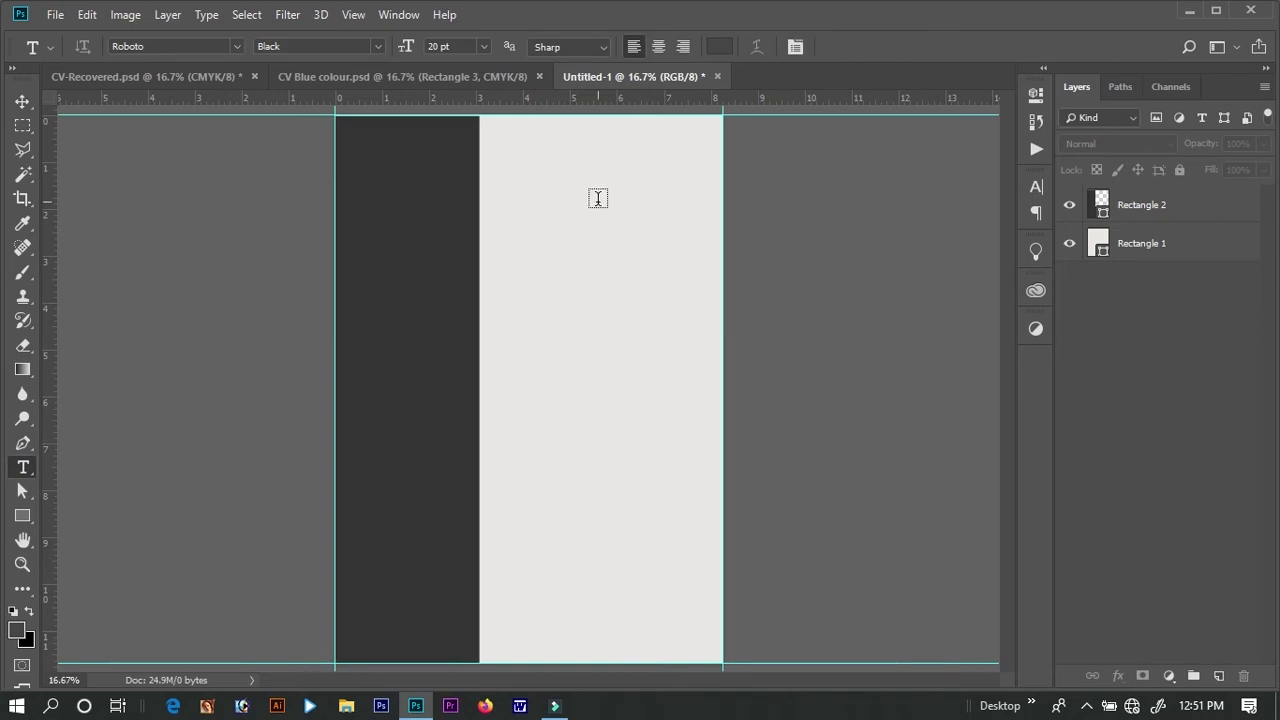
pyautogui.click(510, 146)
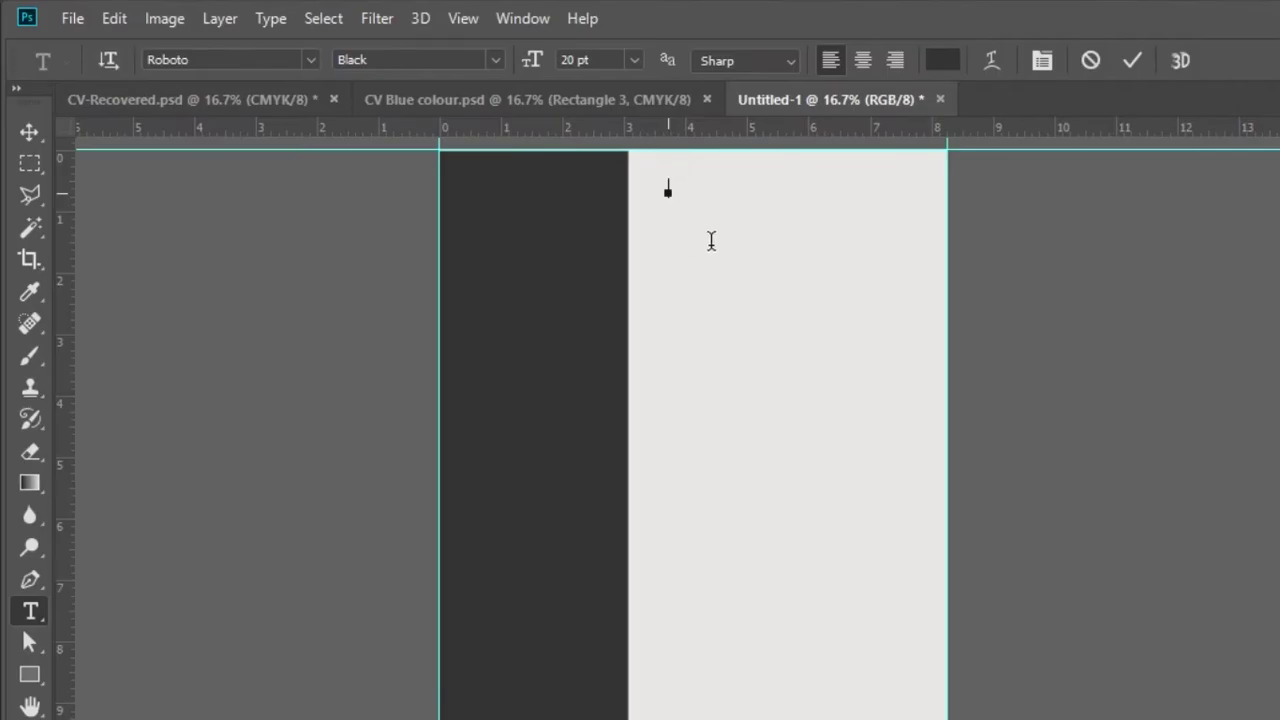
pyautogui.click(619, 61)
pyautogui.moveTo(621, 60); pyautogui.dragTo(491, 43)
pyautogui.write('40')
pyautogui.press('Return')
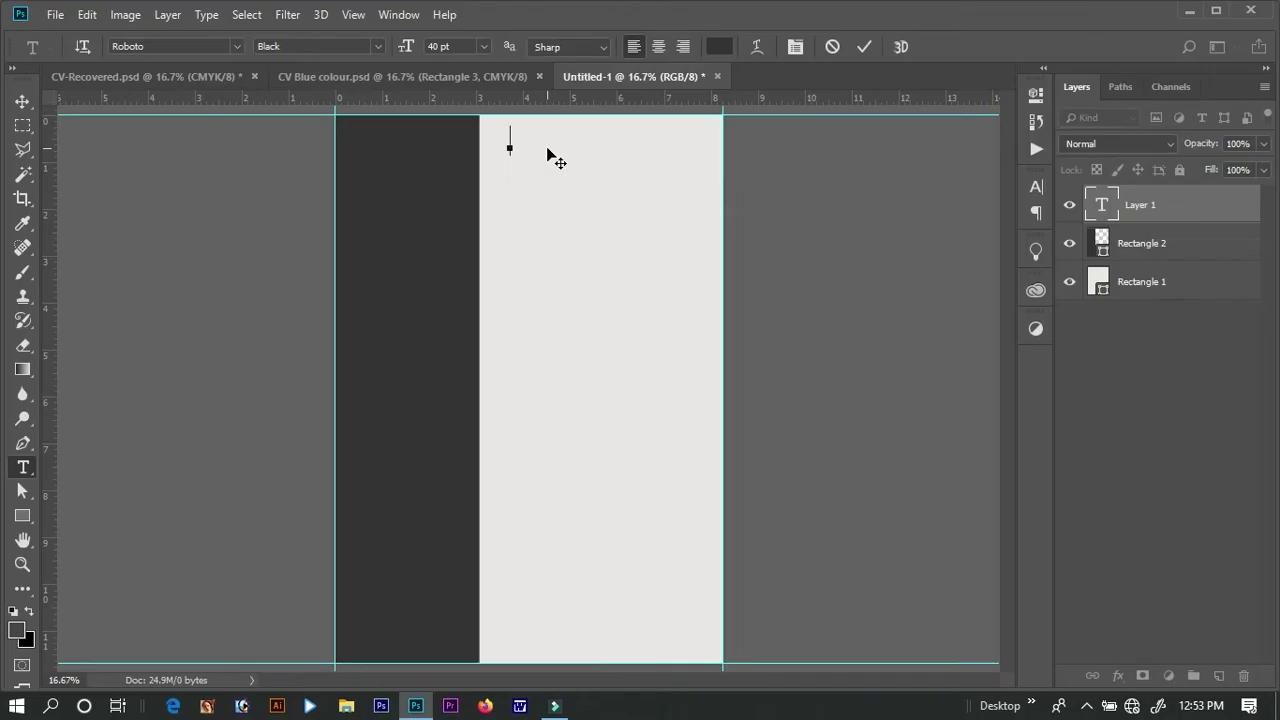
pyautogui.write('E')
pyautogui.write('MRAN')
pyautogui.hotkey('ctrl', 'Return')
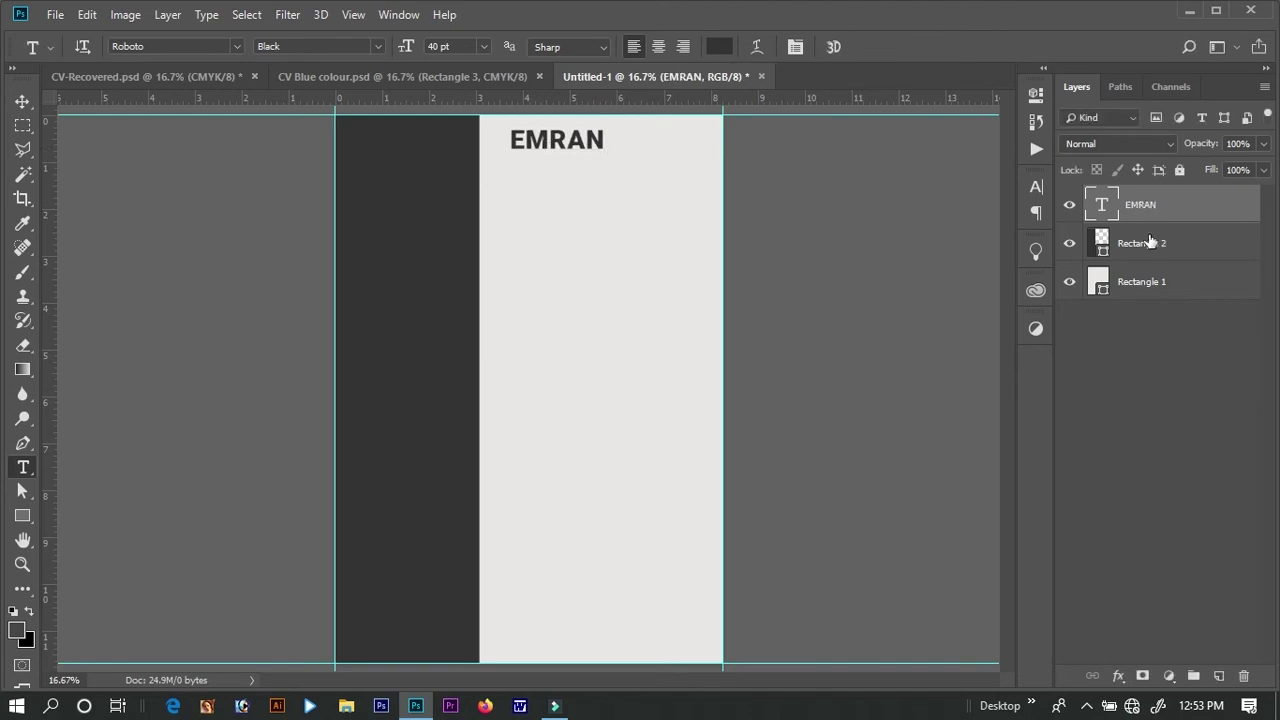
# - Add KHAN as a second text line below EMRAN
pyautogui.click(1037, 188)
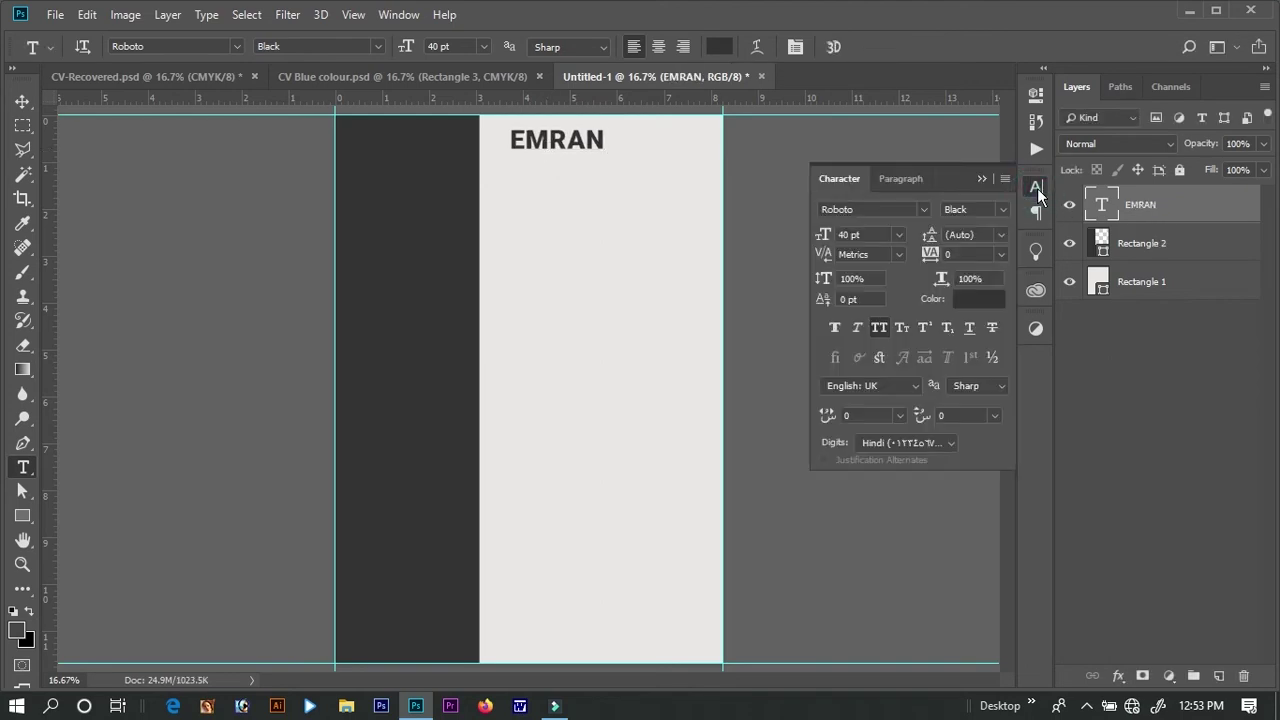
pyautogui.click(1037, 188)
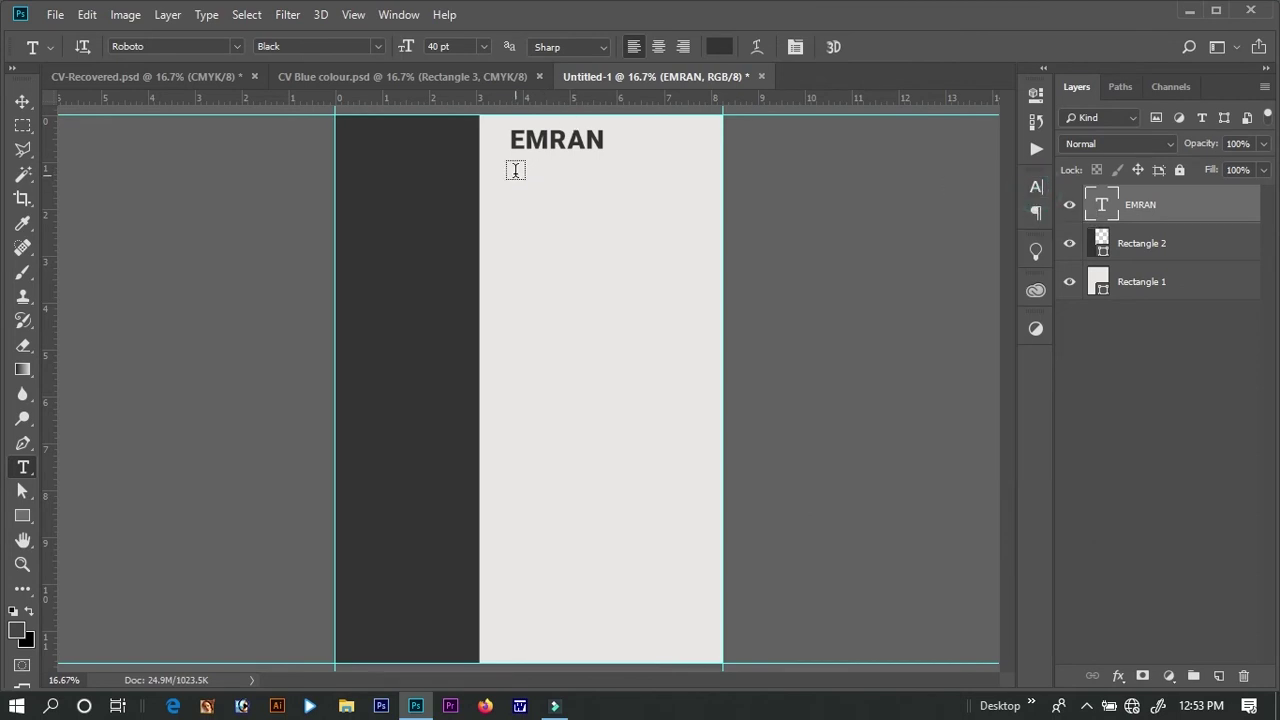
pyautogui.click(517, 164)
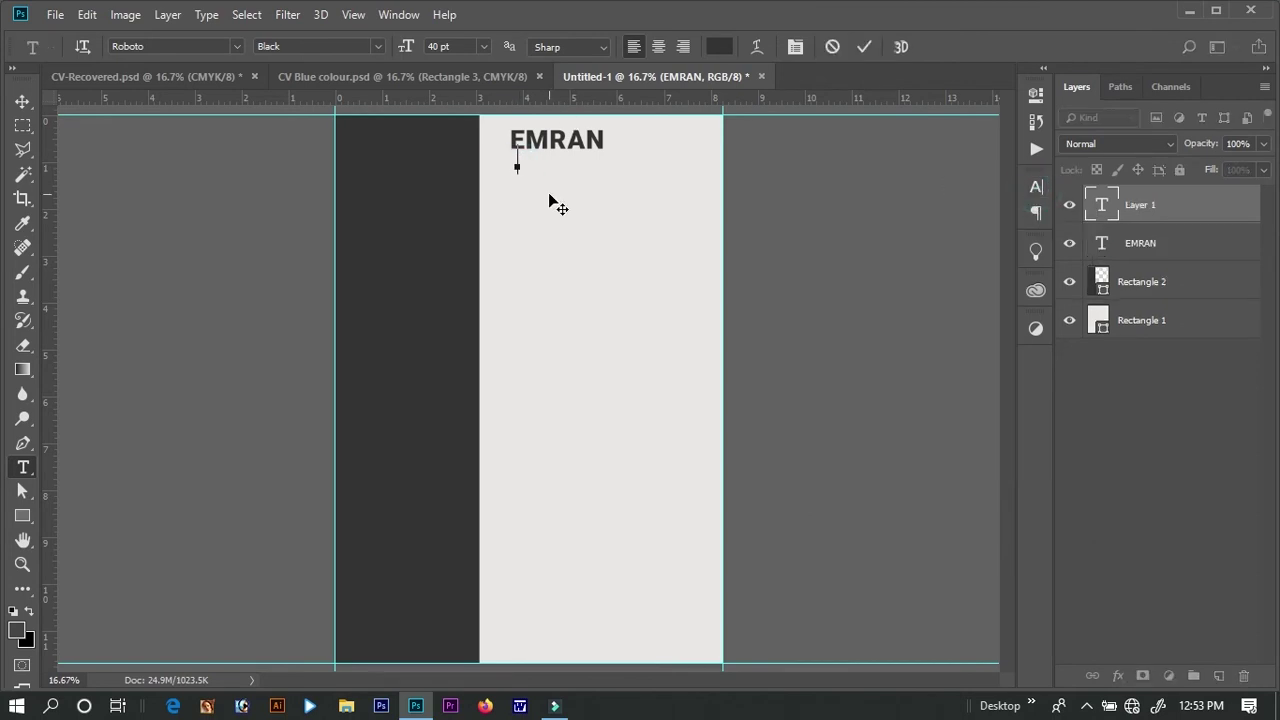
pyautogui.write('KHAN')
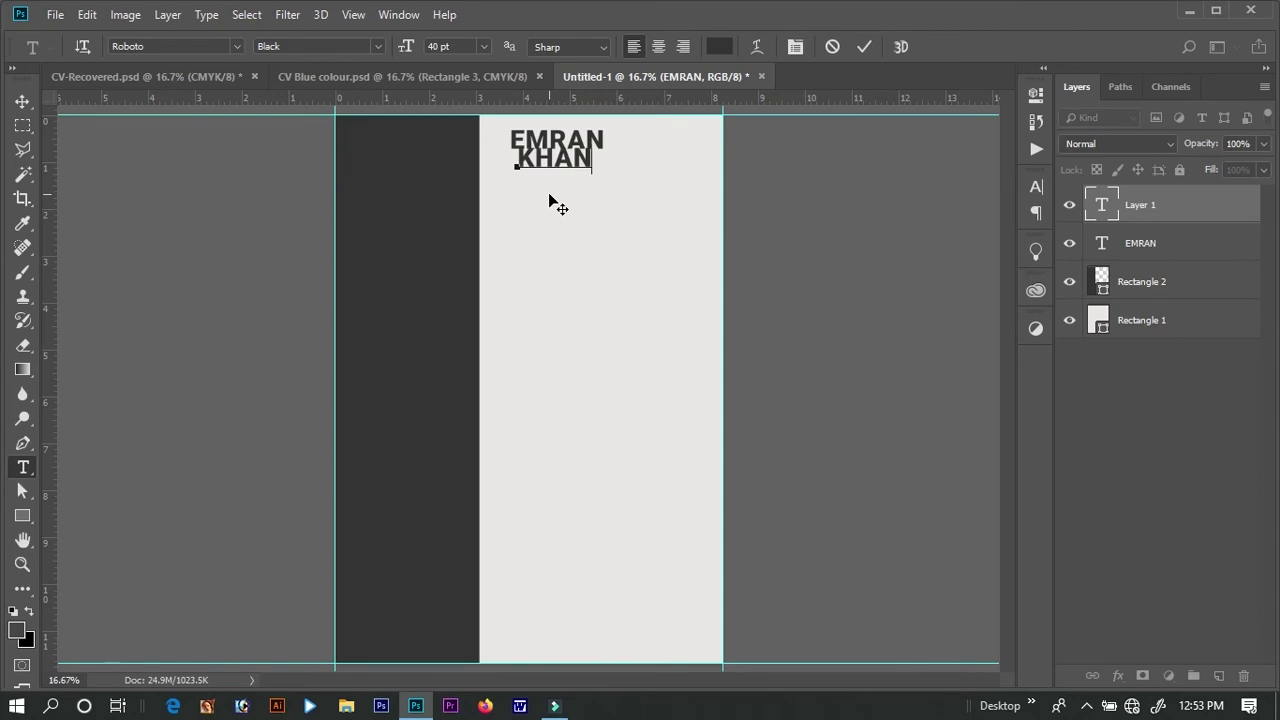
pyautogui.hotkey('ctrl', 'Return')
# - Add a 'Graphic Designer' subtitle below KHAN, without all caps, at 20 pt Regular
pyautogui.click(533, 185)
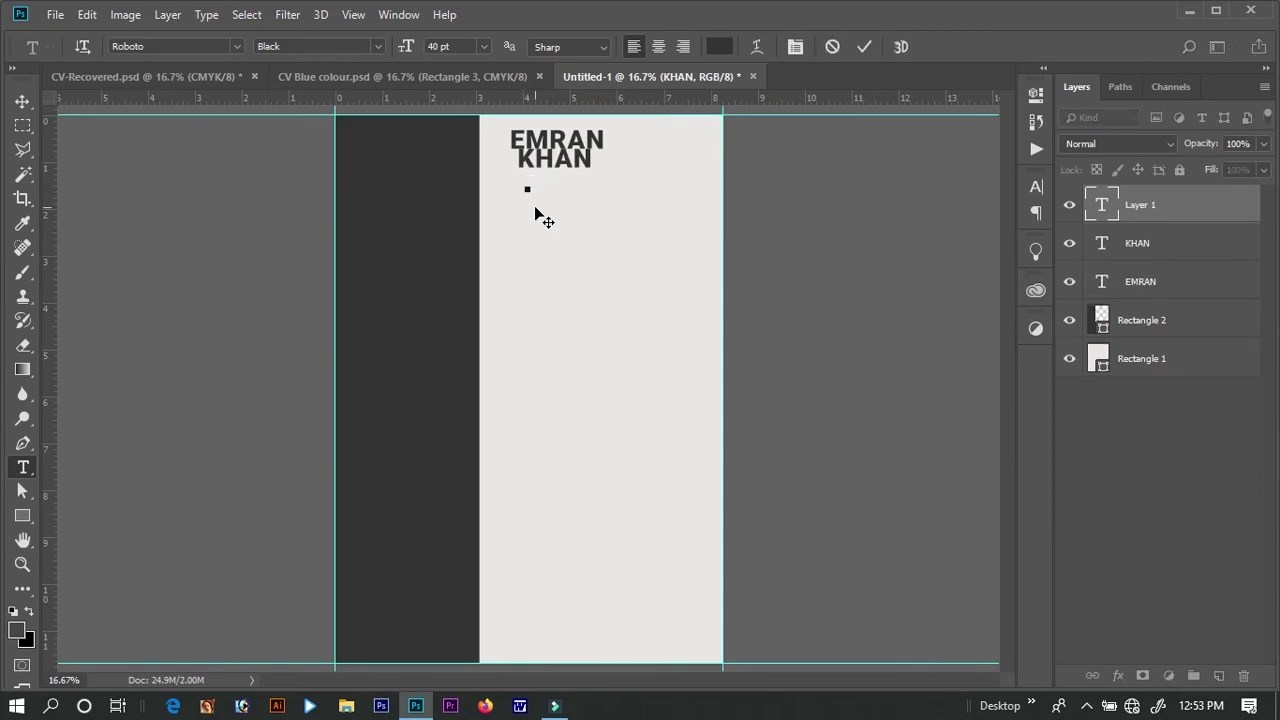
pyautogui.write('GRA')
pyautogui.press('BackSpace')
pyautogui.press('BackSpace')
pyautogui.click(1036, 186)
pyautogui.click(885, 325)
pyautogui.write('ra')
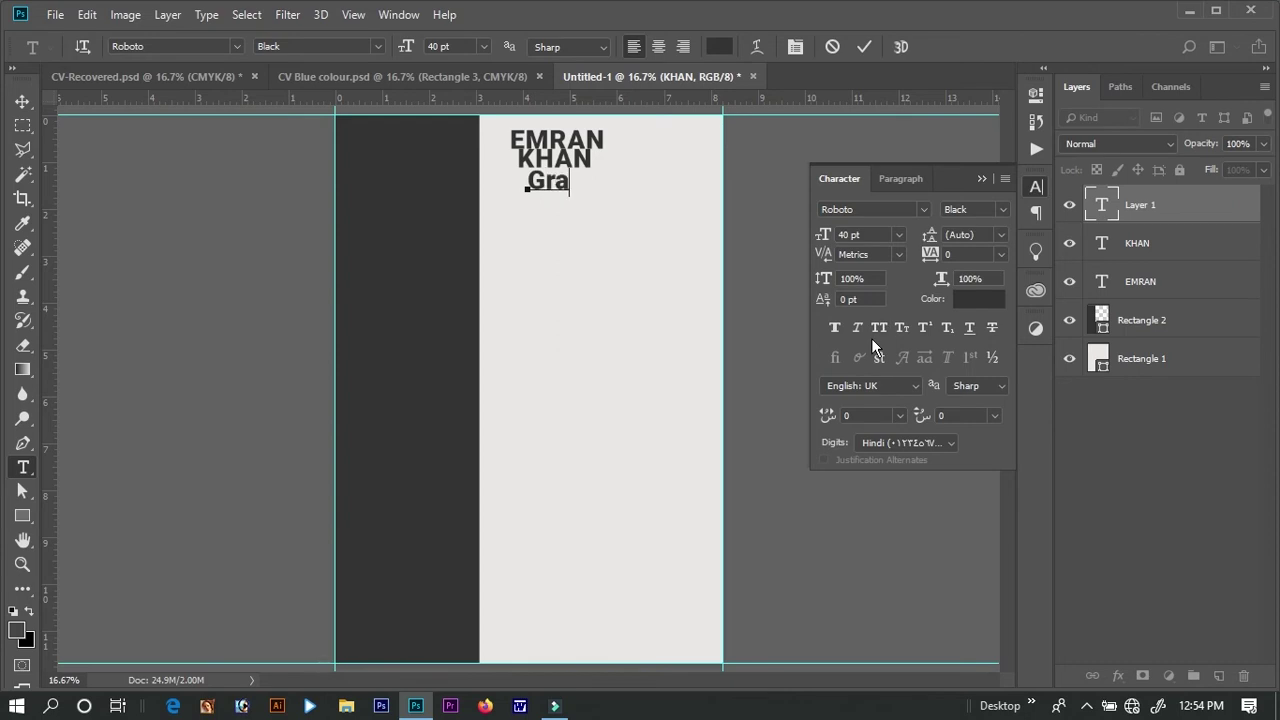
pyautogui.write('phib')
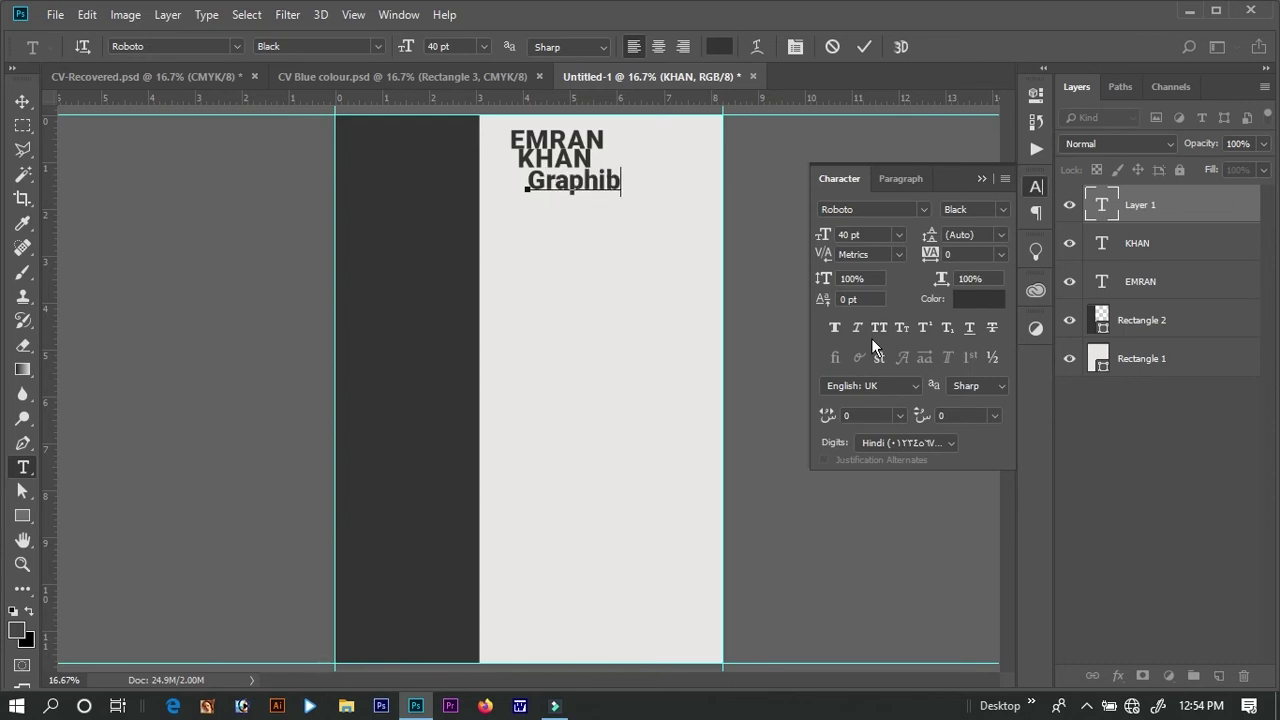
pyautogui.write('cDesigner')
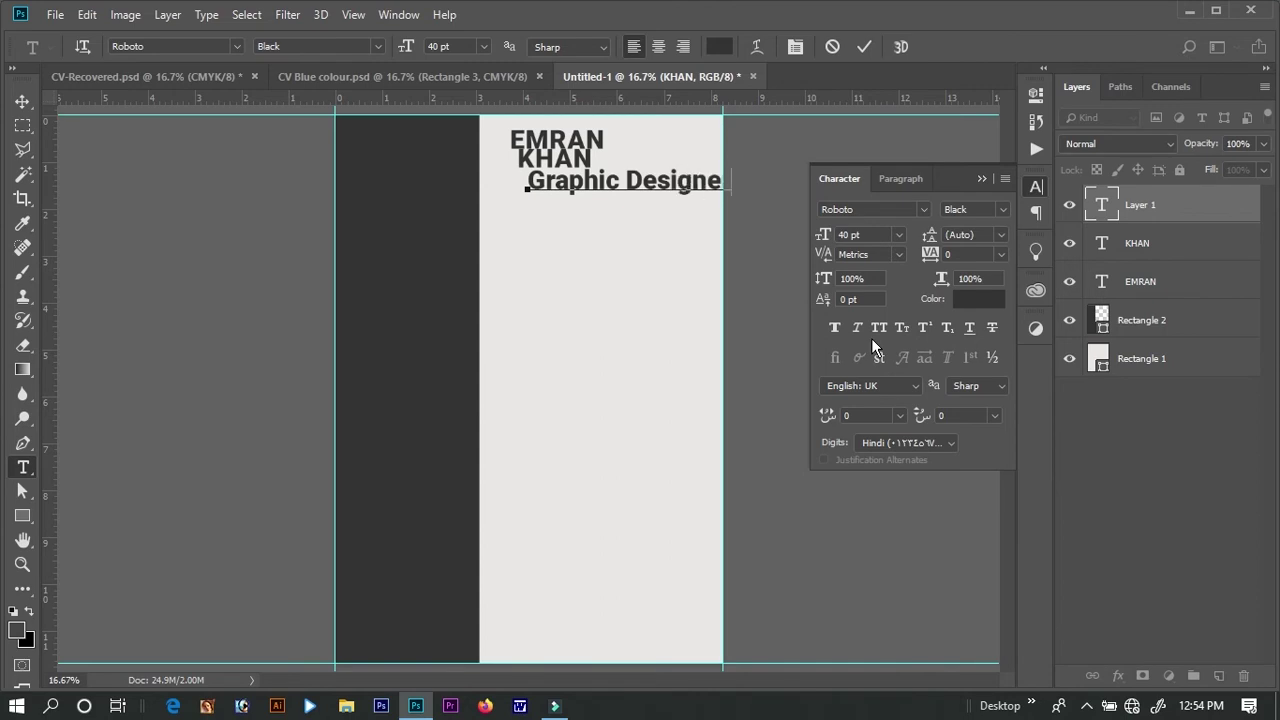
pyautogui.hotkey('ctrl', 'Return')
pyautogui.write('2')
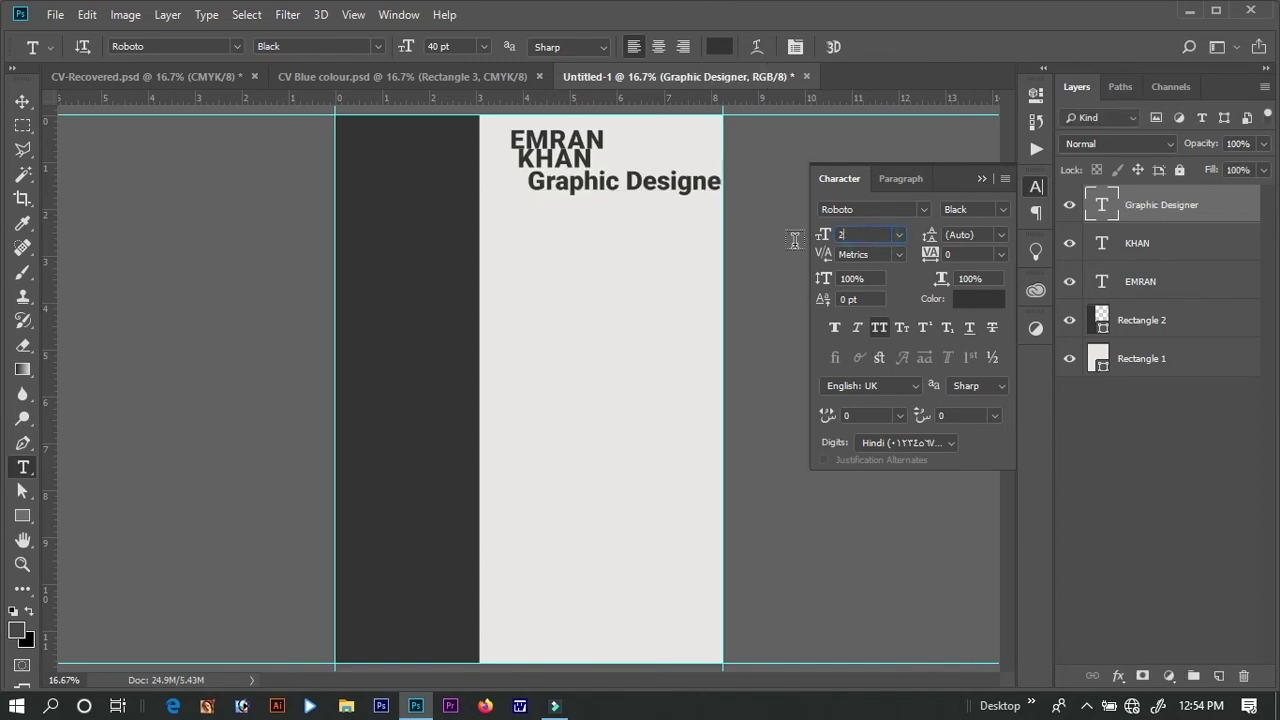
pyautogui.press('Return')
pyautogui.click(1001, 209)
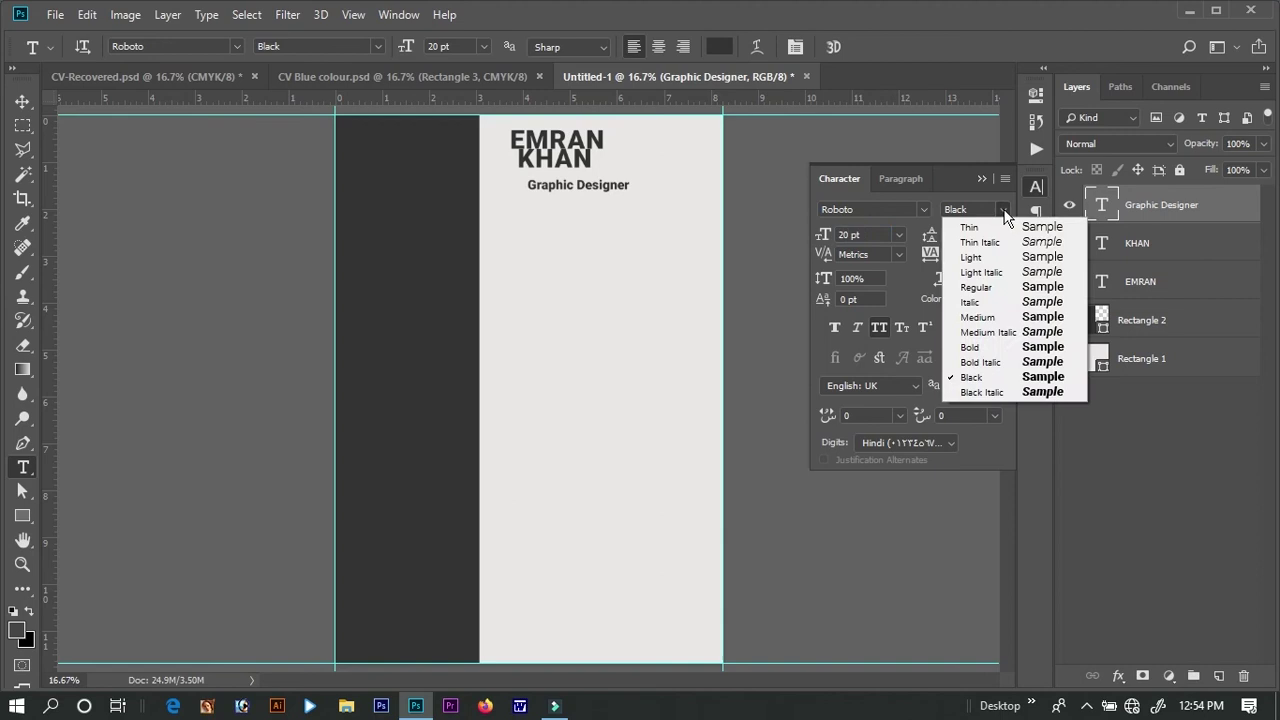
pyautogui.click(997, 282)
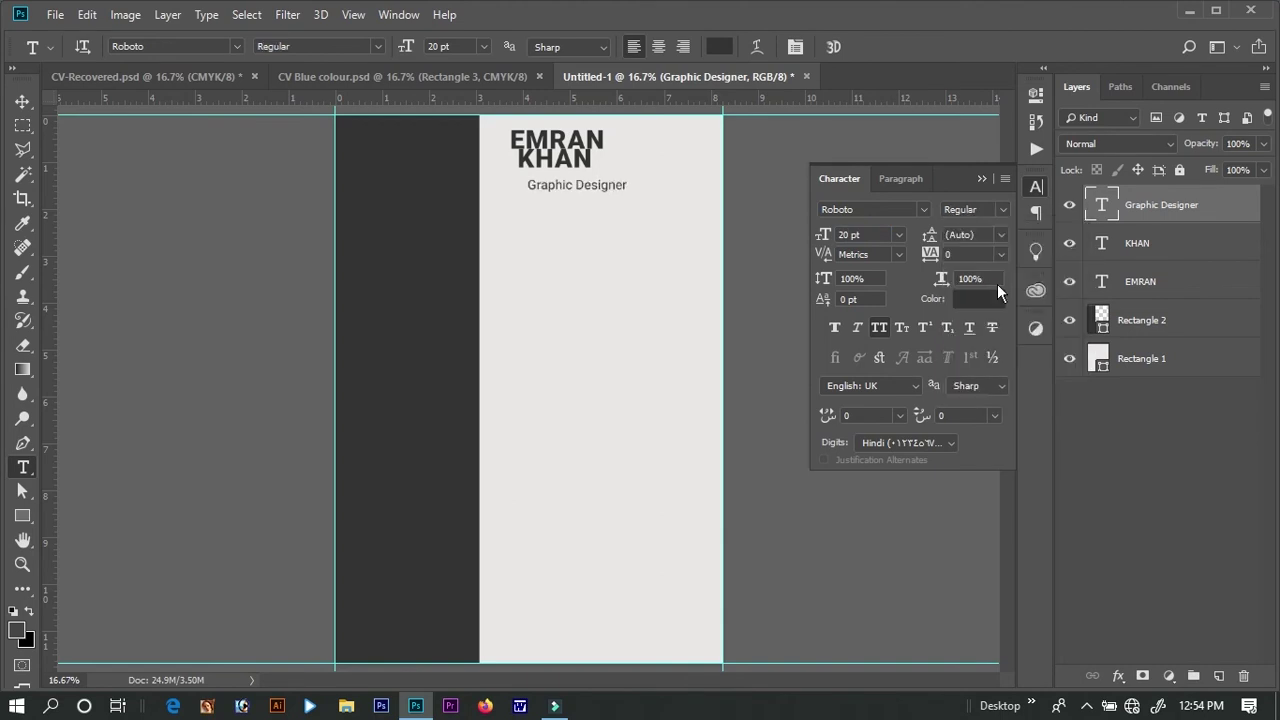
# - Resize the KHAN text to 36 pt
pyautogui.press('v')
pyautogui.click(575, 166)
pyautogui.click(845, 234)
pyautogui.write('36')
pyautogui.press('Return')
pyautogui.click(1001, 209)
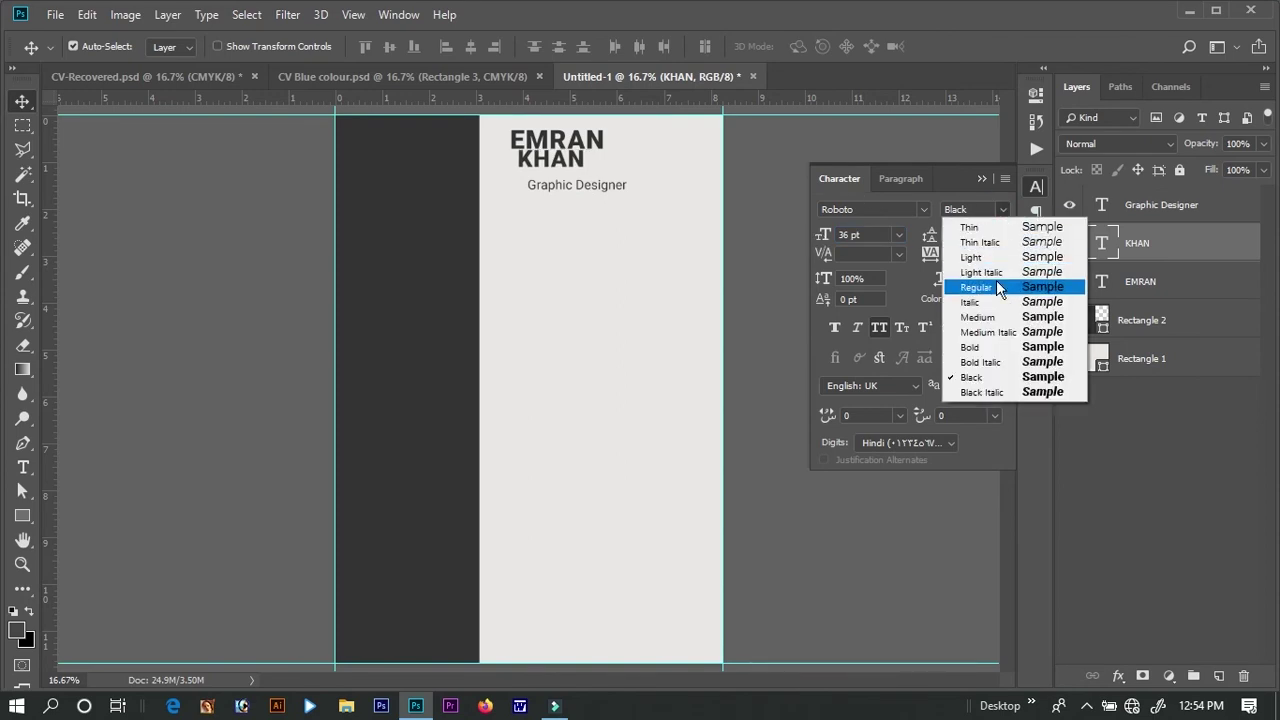
pyautogui.click(996, 284)
pyautogui.click(606, 143)
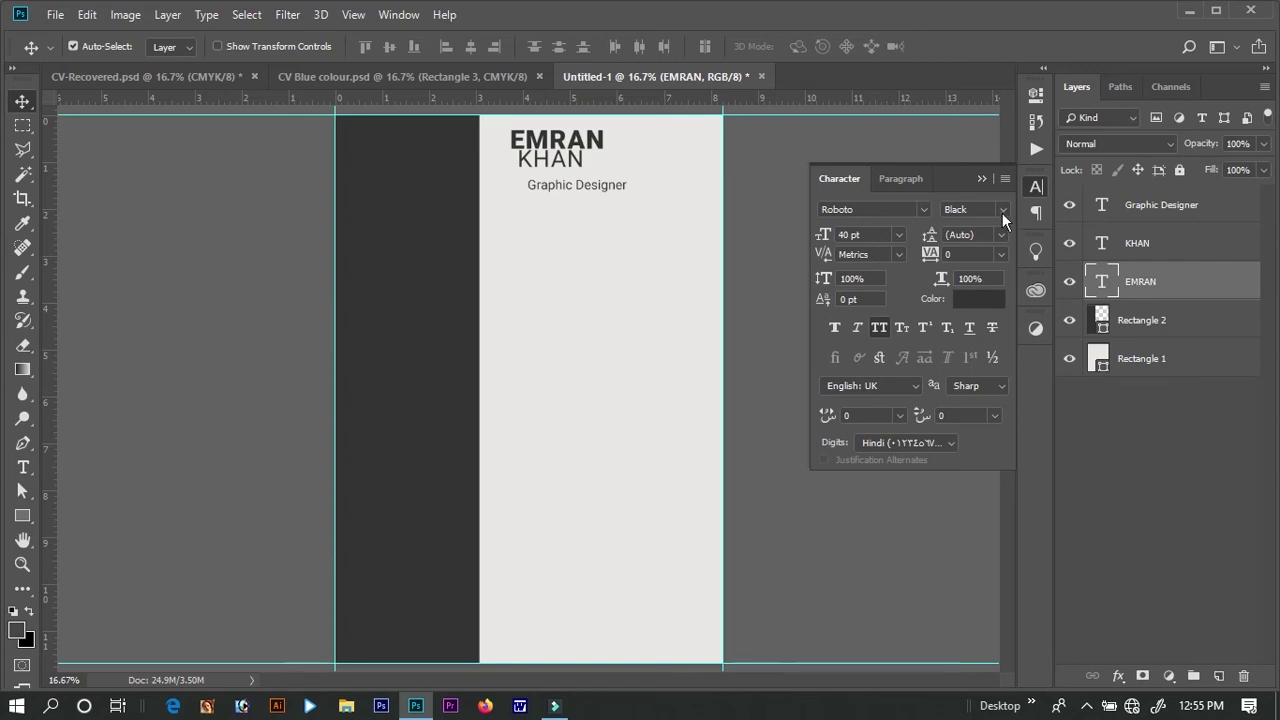
pyautogui.click(977, 296)
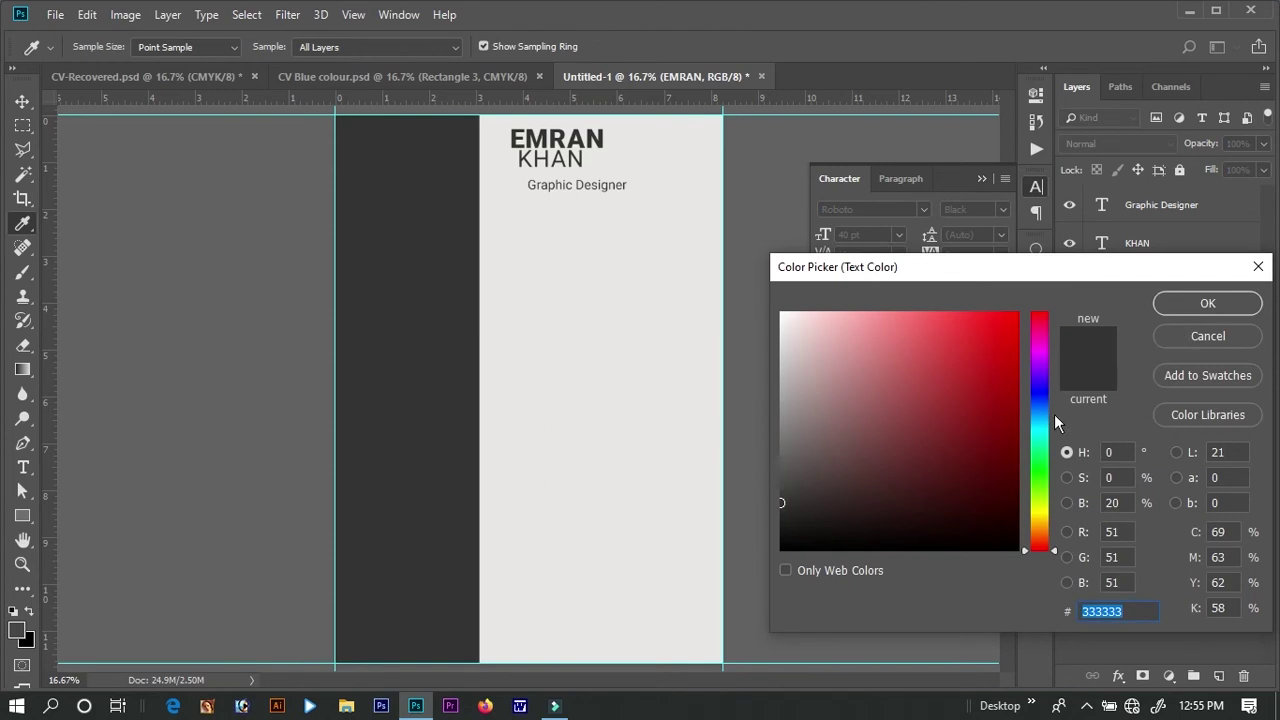
pyautogui.click(20, 628)
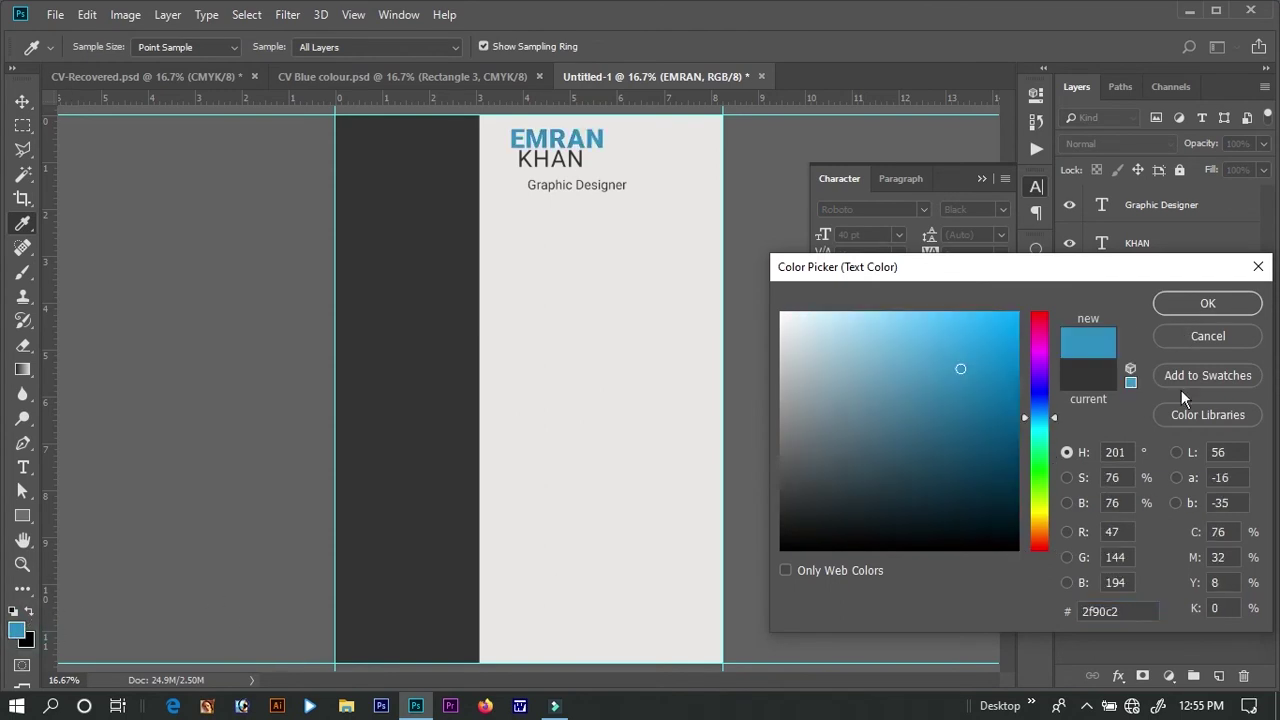
pyautogui.click(1208, 303)
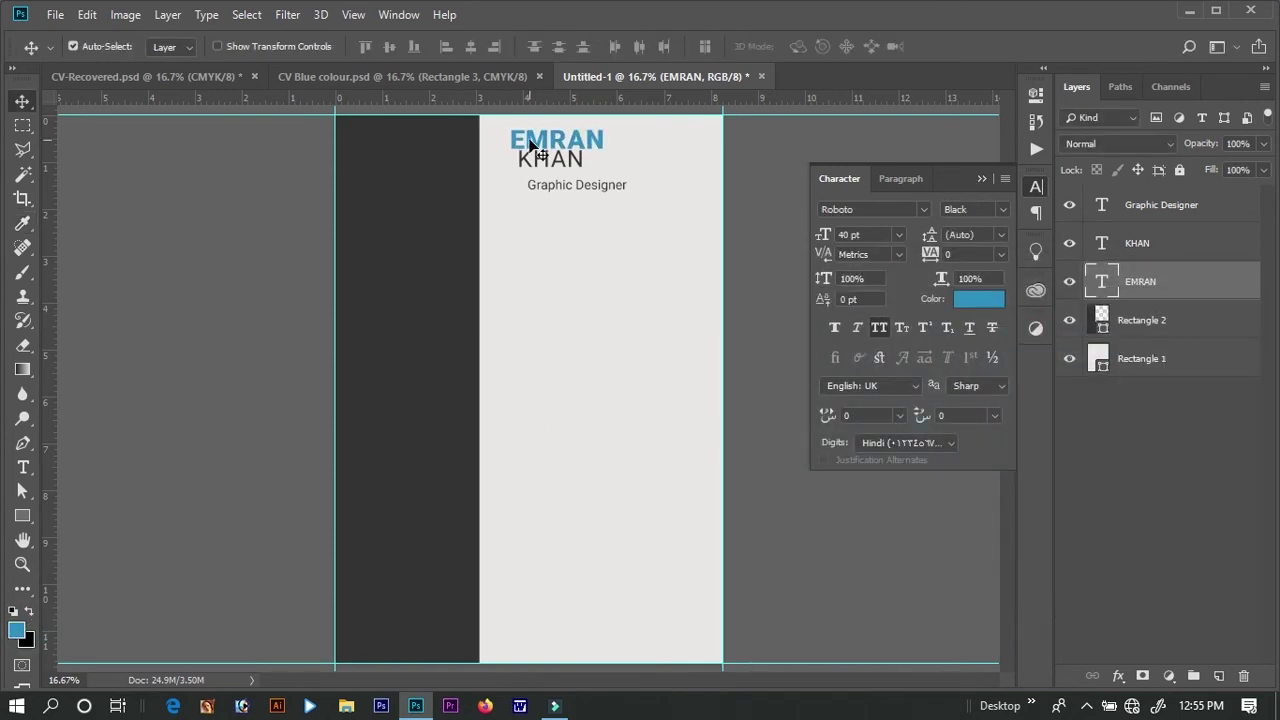
# - Left-align EMRAN, KHAN and Graphic Designer on a new vertical guide
pyautogui.moveTo(547, 145); pyautogui.dragTo(540, 145)
pyautogui.hotkey('ctrl', '+')
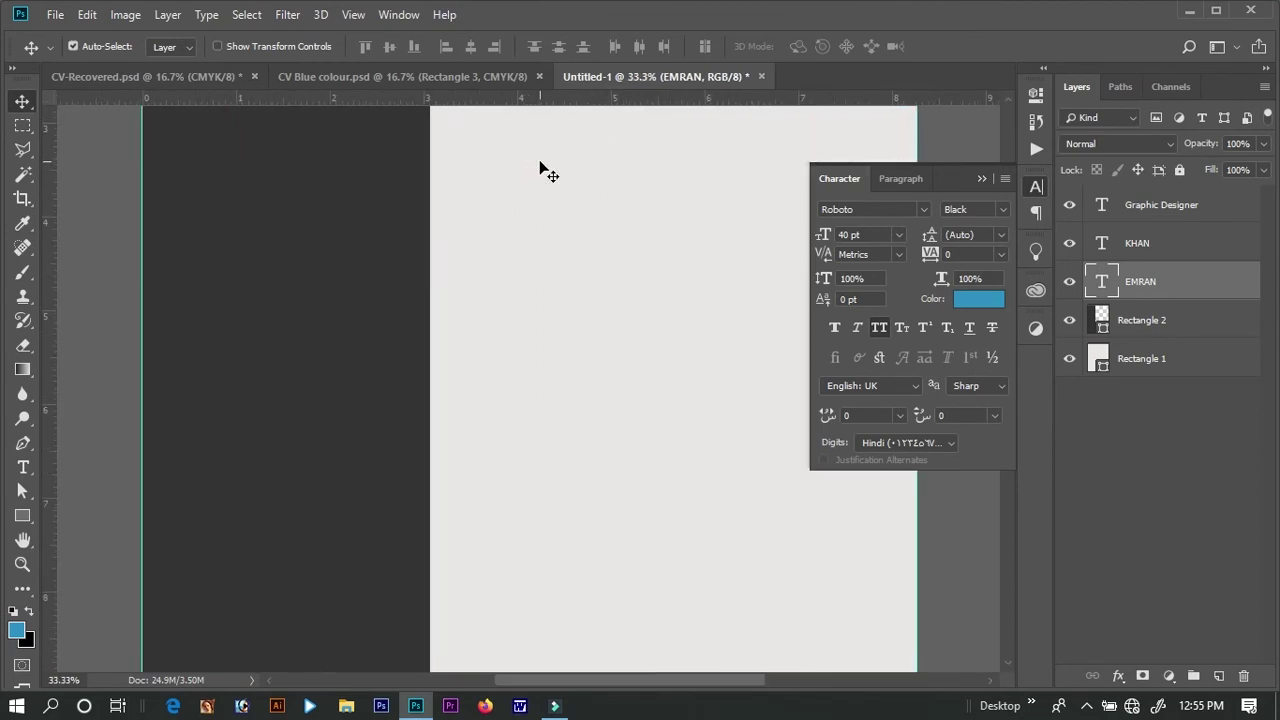
pyautogui.moveTo(46, 436); pyautogui.dragTo(452, 500)
pyautogui.moveTo(506, 309); pyautogui.dragTo(475, 335)
pyautogui.click(465, 268)
pyautogui.moveTo(465, 272); pyautogui.dragTo(462, 290)
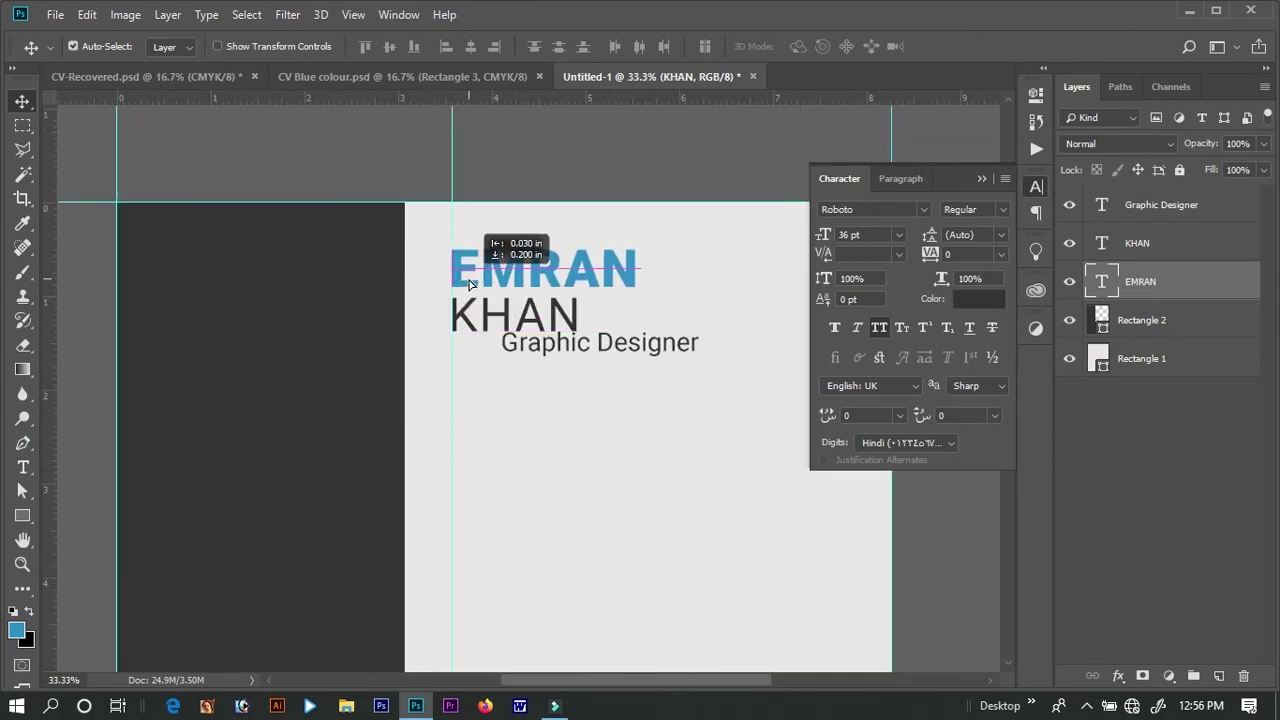
pyautogui.moveTo(540, 345)
pyautogui.mouseDown()
pyautogui.moveTo(491, 364)
pyautogui.moveTo(497, 337)
pyautogui.moveTo(496, 369)
pyautogui.mouseUp()
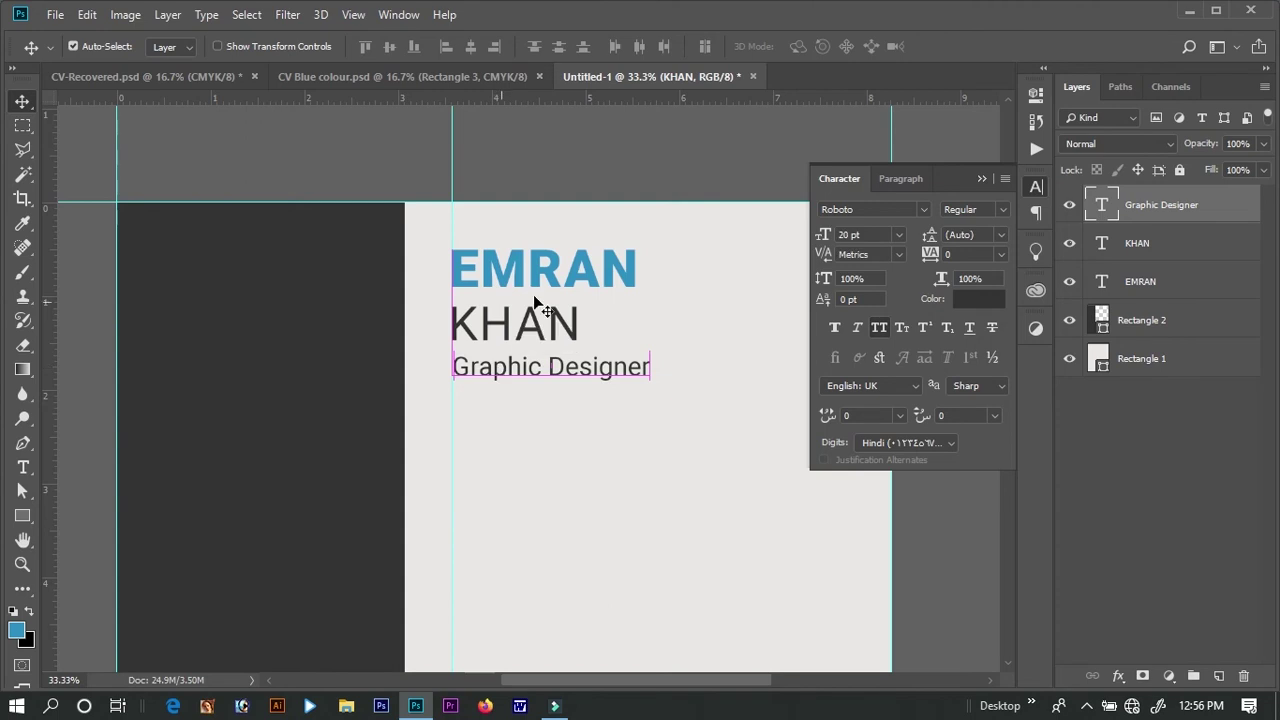
pyautogui.hotkey('ctrl', '-')
pyautogui.click(1110, 452)
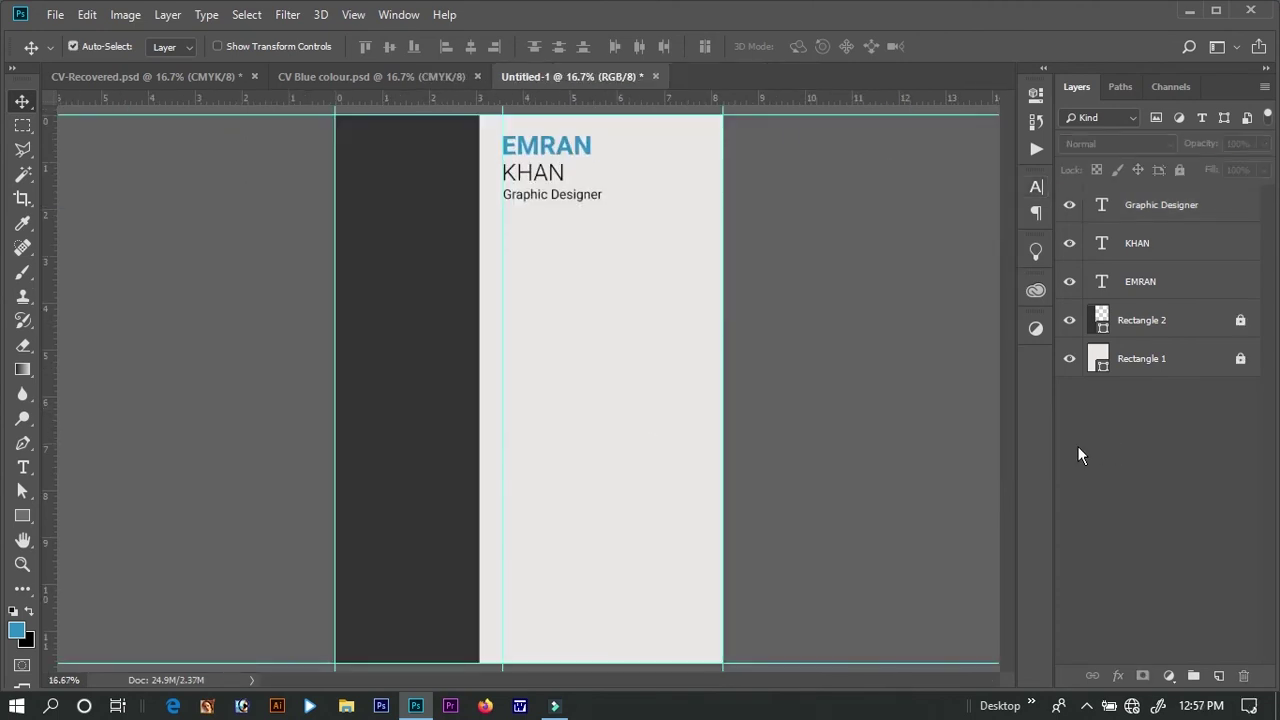
# - Create a 38 × 906 px rectangle filled #2f90c2
pyautogui.click(22, 515)
pyautogui.click(438, 265)
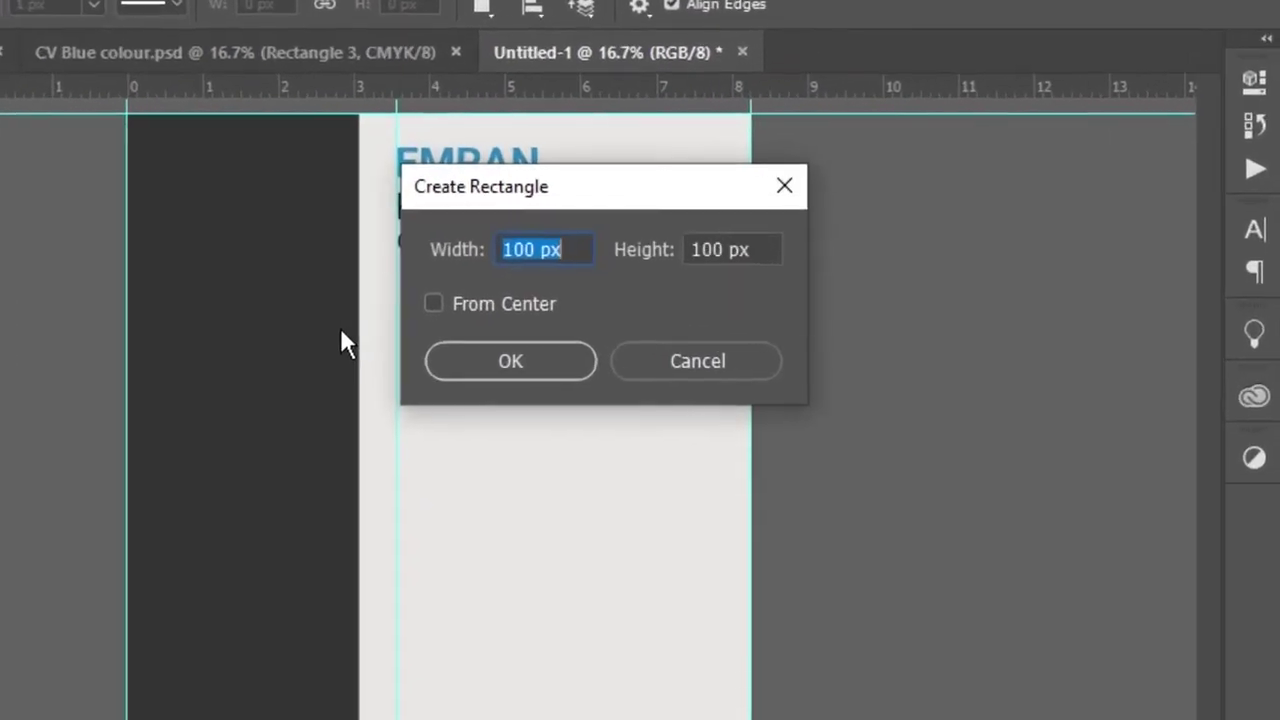
pyautogui.write('98')
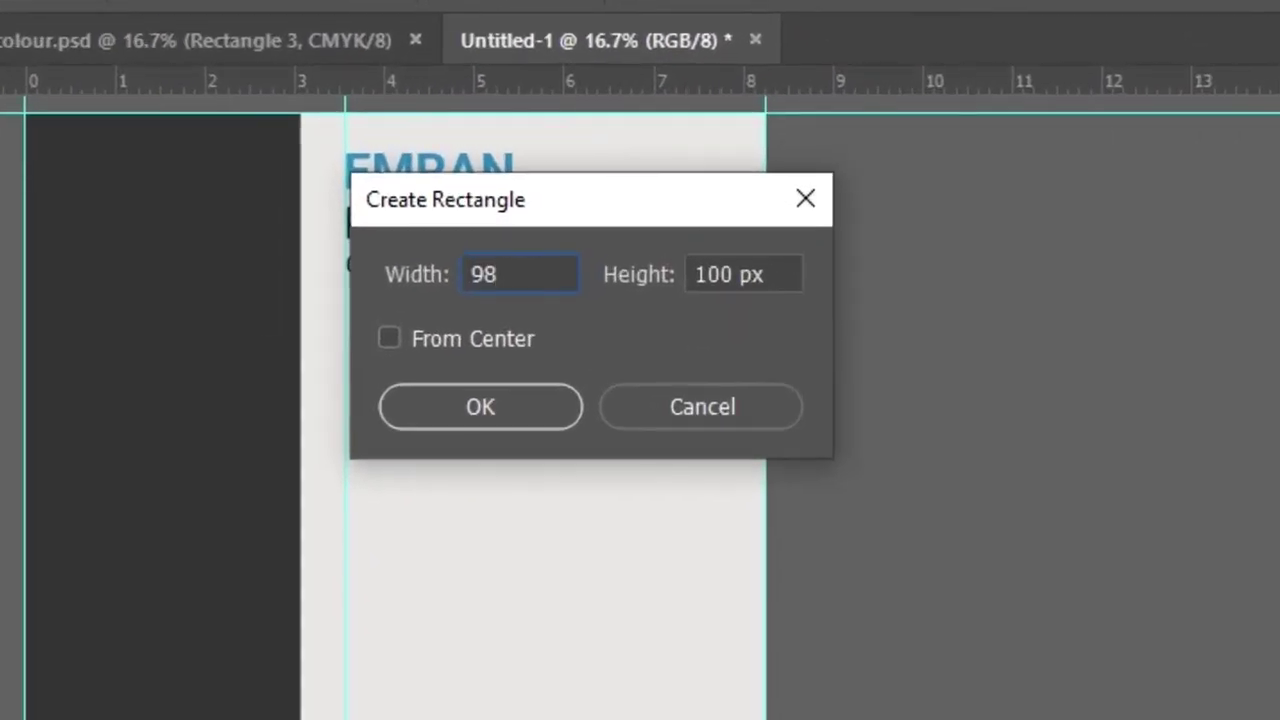
pyautogui.press('BackSpace')
pyautogui.press('BackSpace')
pyautogui.write('38')
pyautogui.press('Tab')
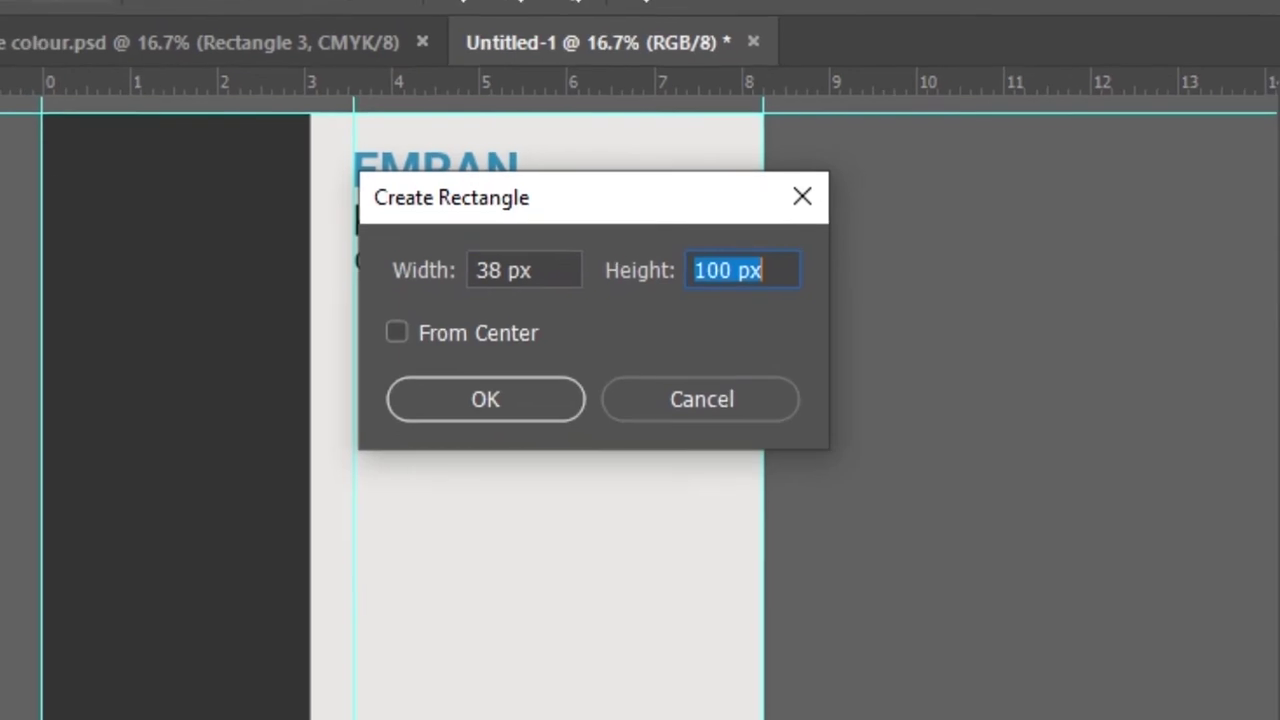
pyautogui.write('906')
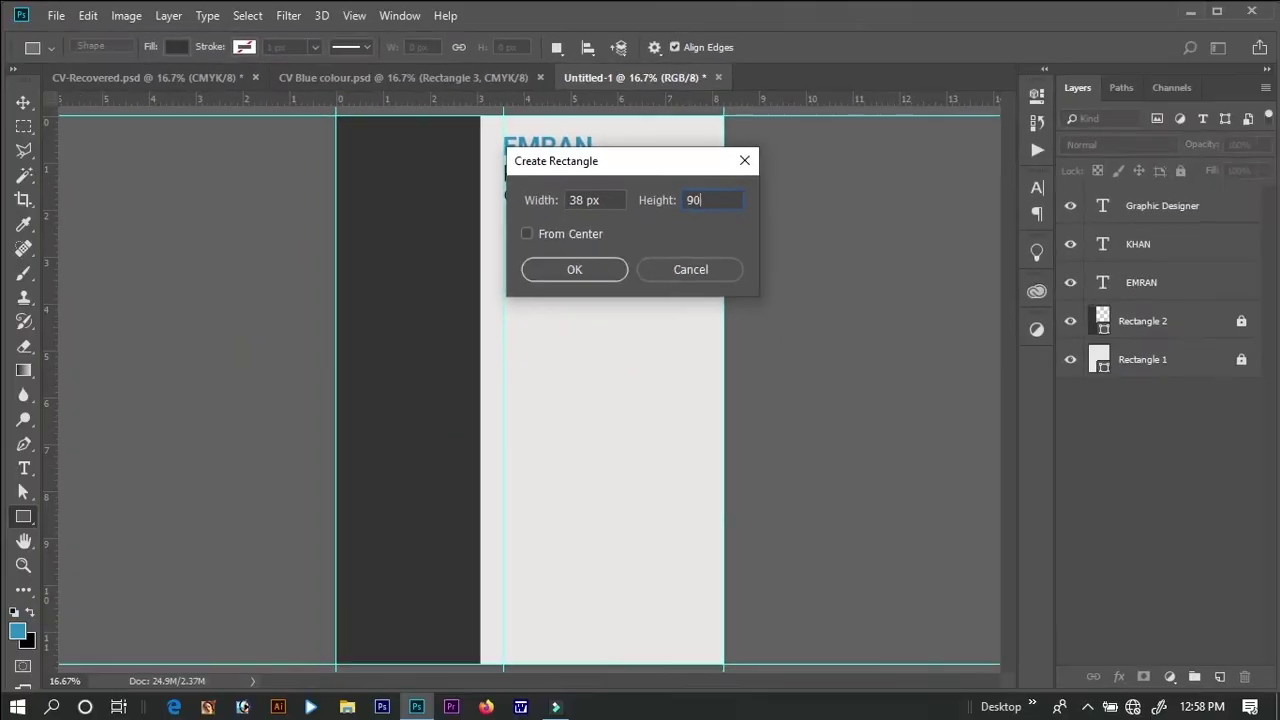
pyautogui.press('Return')
pyautogui.press('v')
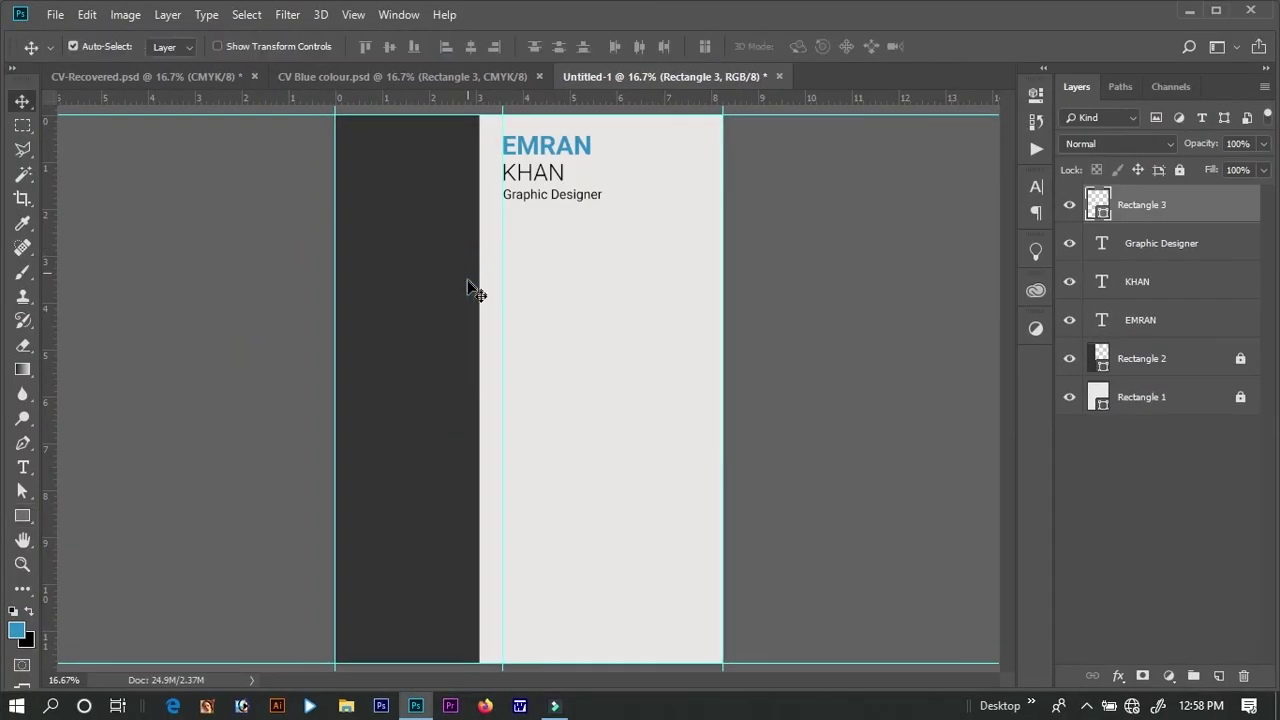
pyautogui.doubleClick(1103, 220)
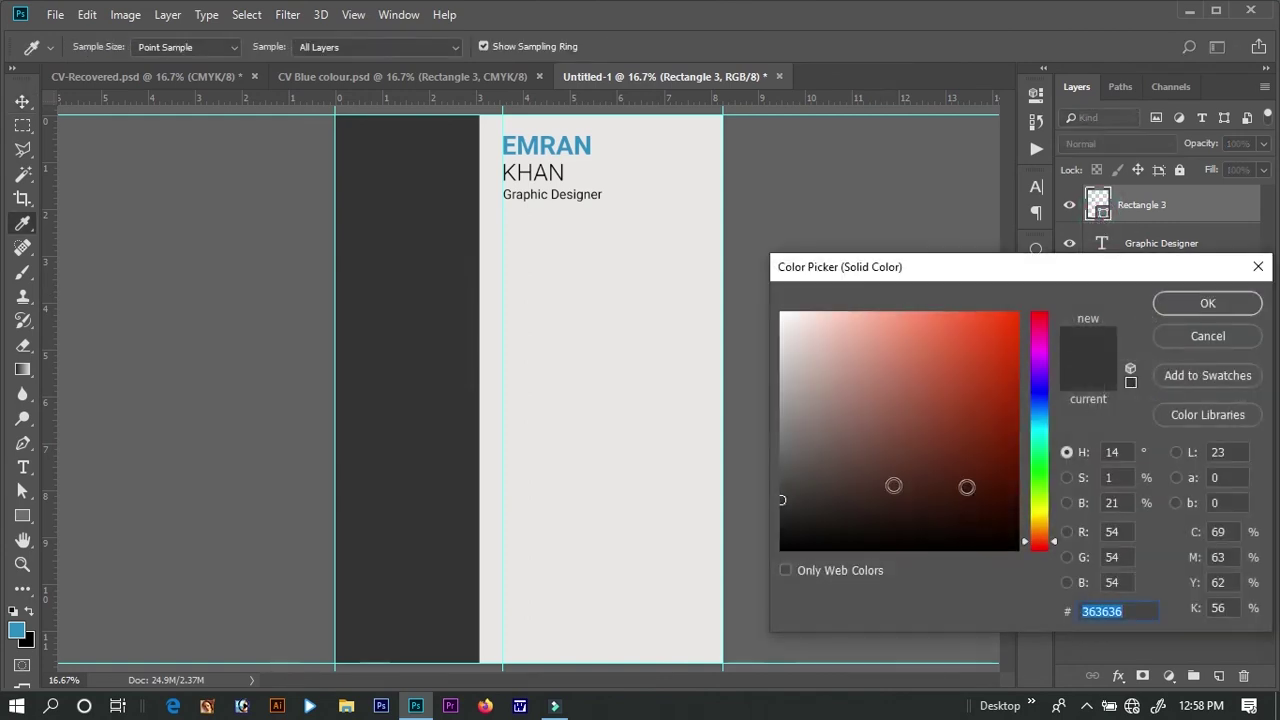
pyautogui.write('2f90c2')
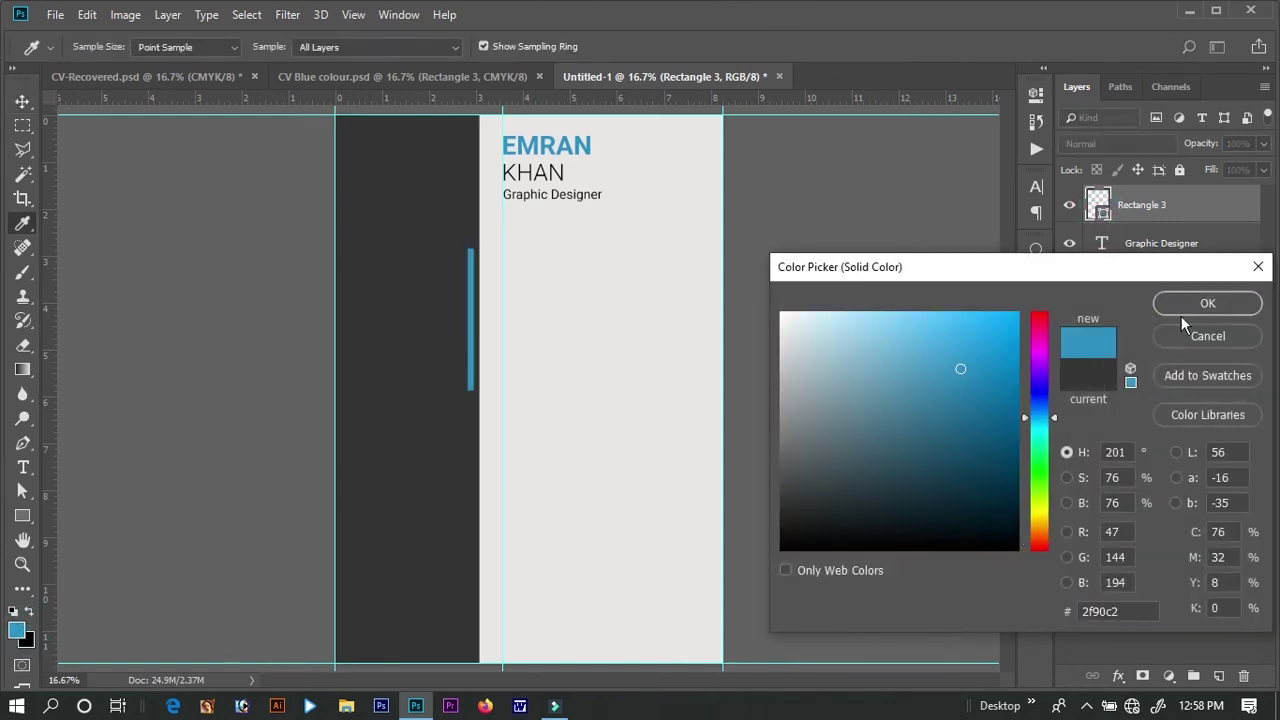
pyautogui.press('Return')
# - Move the blue bar to the page top beside the name and shorten it to end at Graphic Designer
pyautogui.moveTo(474, 352); pyautogui.dragTo(485, 215)
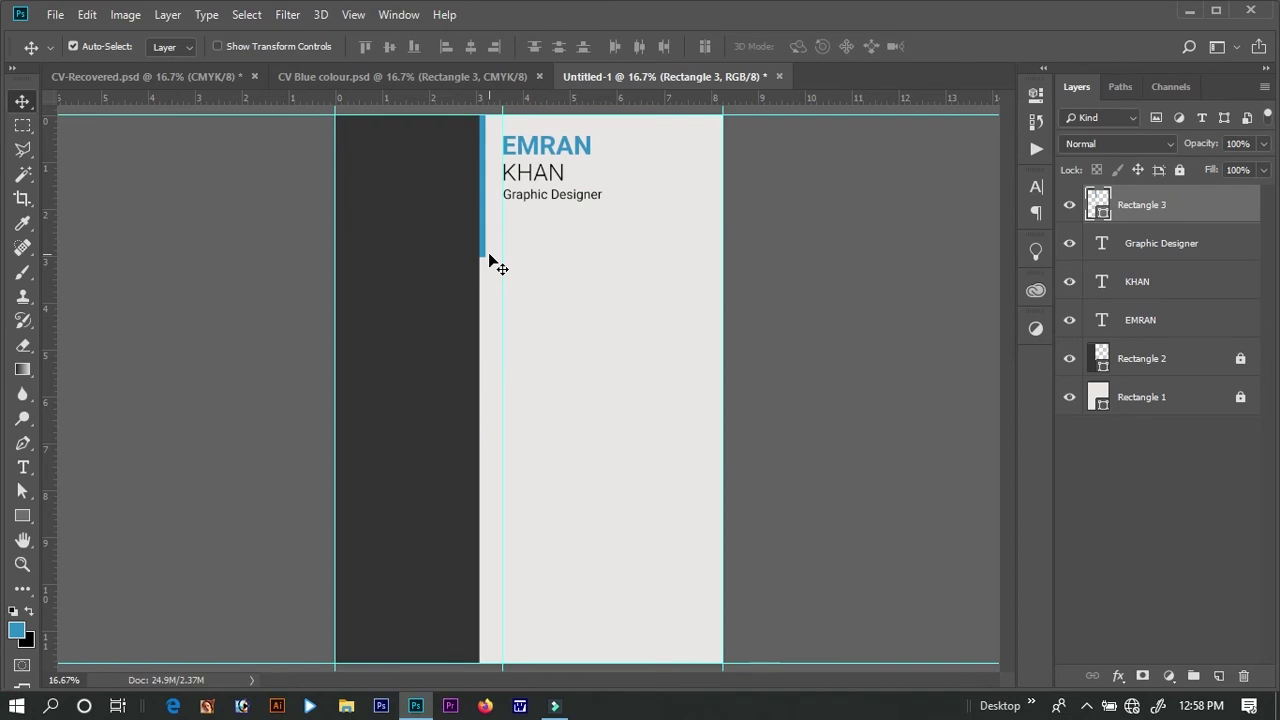
pyautogui.hotkey('ctrl', '=')
pyautogui.hotkey('ctrl', '=')
pyautogui.moveTo(489, 254)
pyautogui.mouseDown()
pyautogui.moveTo(516, 384)
pyautogui.moveTo(523, 543)
pyautogui.mouseUp()
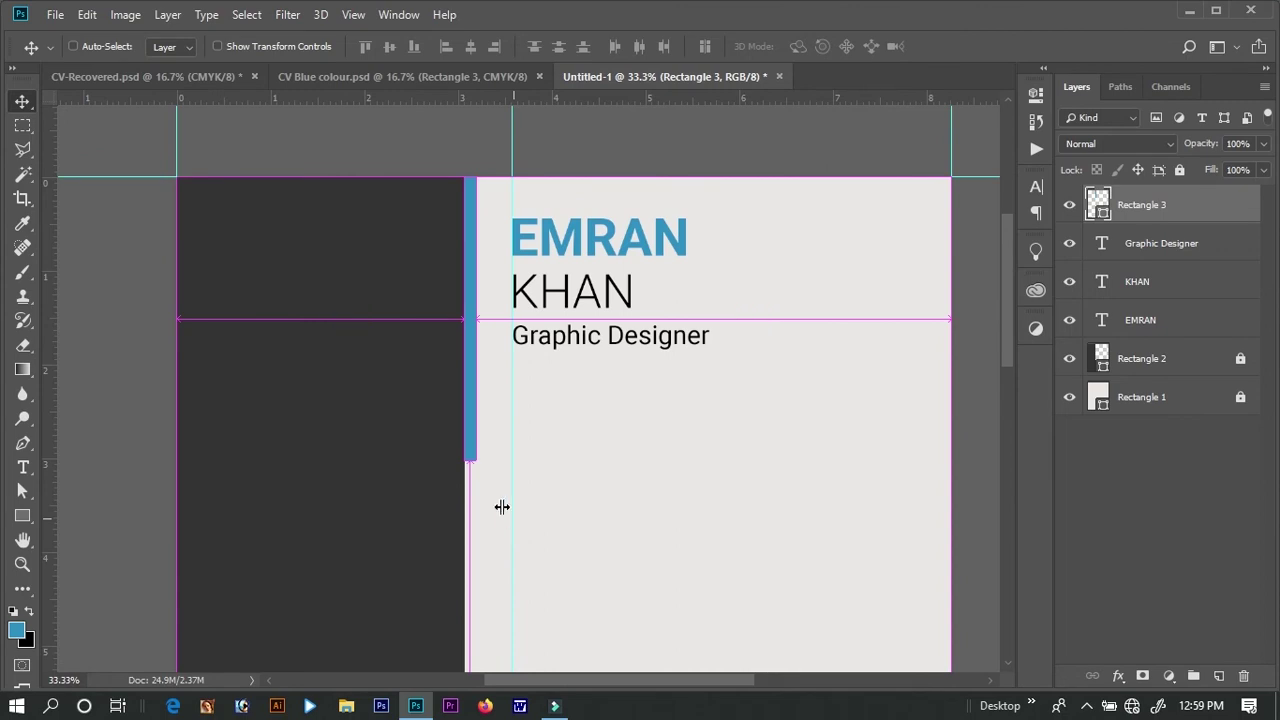
pyautogui.hotkey('ctrl', 't')
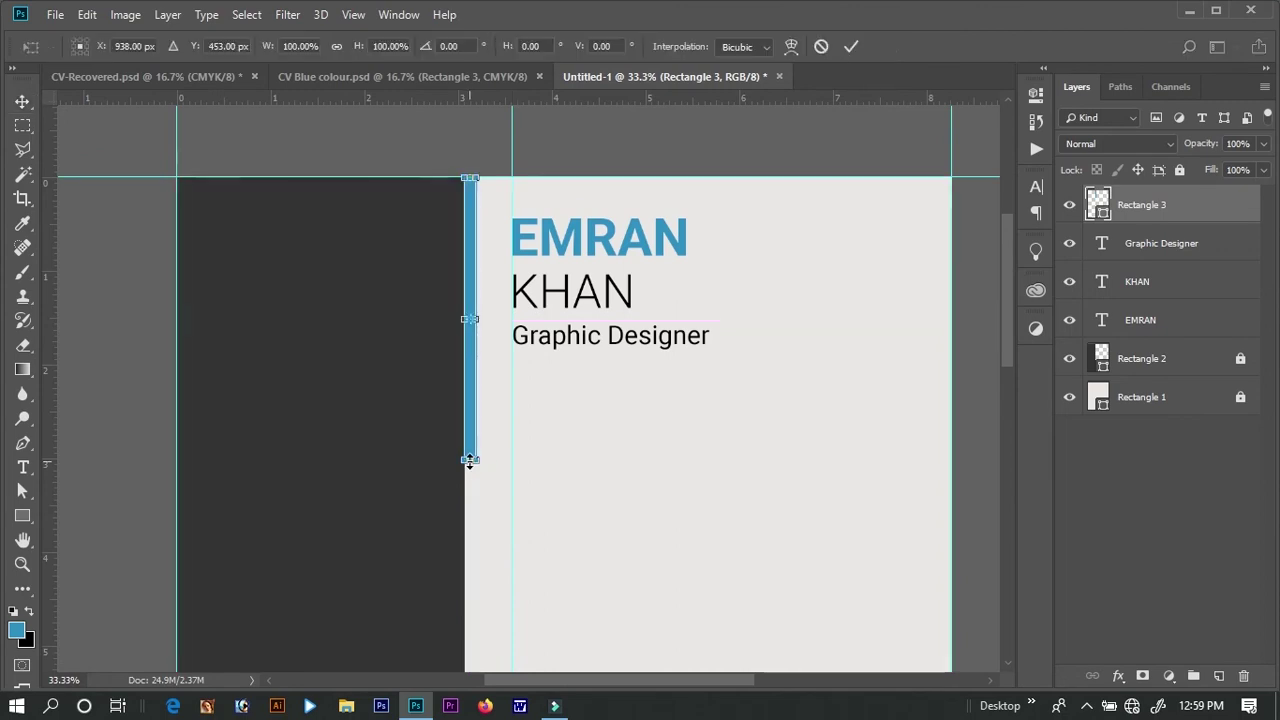
pyautogui.moveTo(470, 460); pyautogui.dragTo(474, 351)
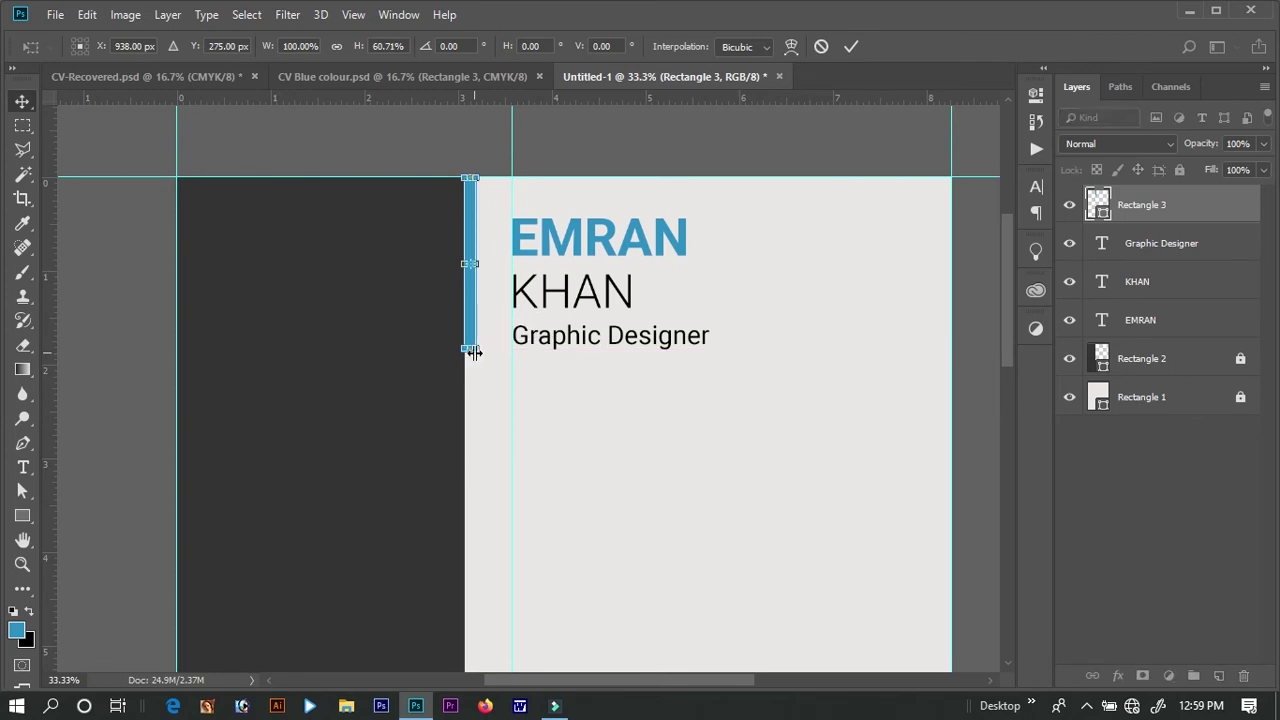
pyautogui.press('Return')
# - Create a 100 × 100 px blue triangle in the sidebar
pyautogui.click(22, 517)
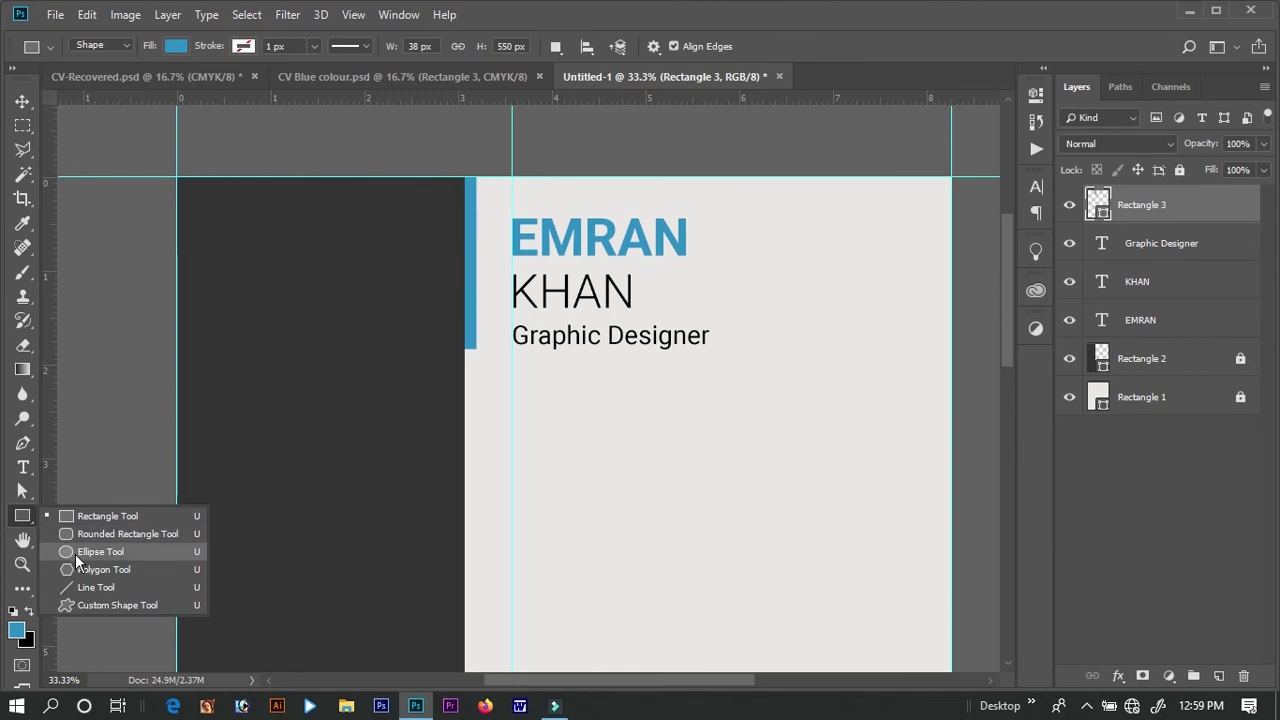
pyautogui.click(80, 566)
pyautogui.click(360, 432)
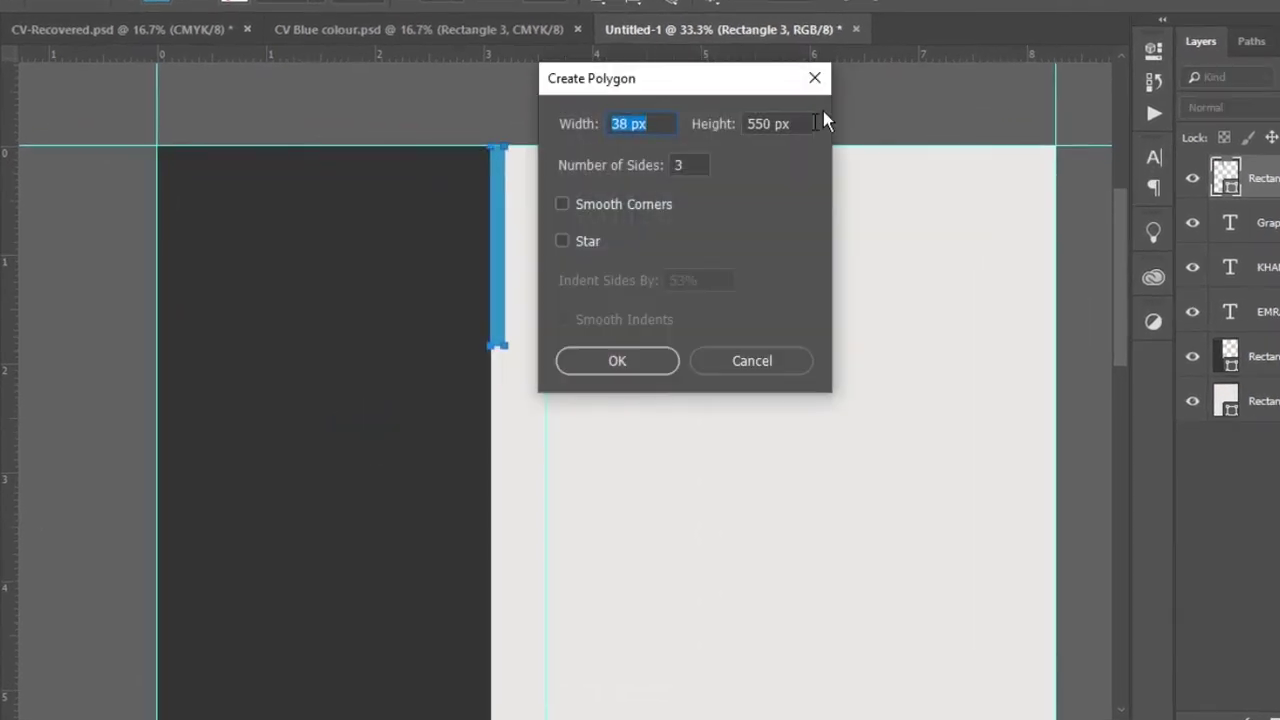
pyautogui.write('100')
pyautogui.press('Tab')
pyautogui.write('100')
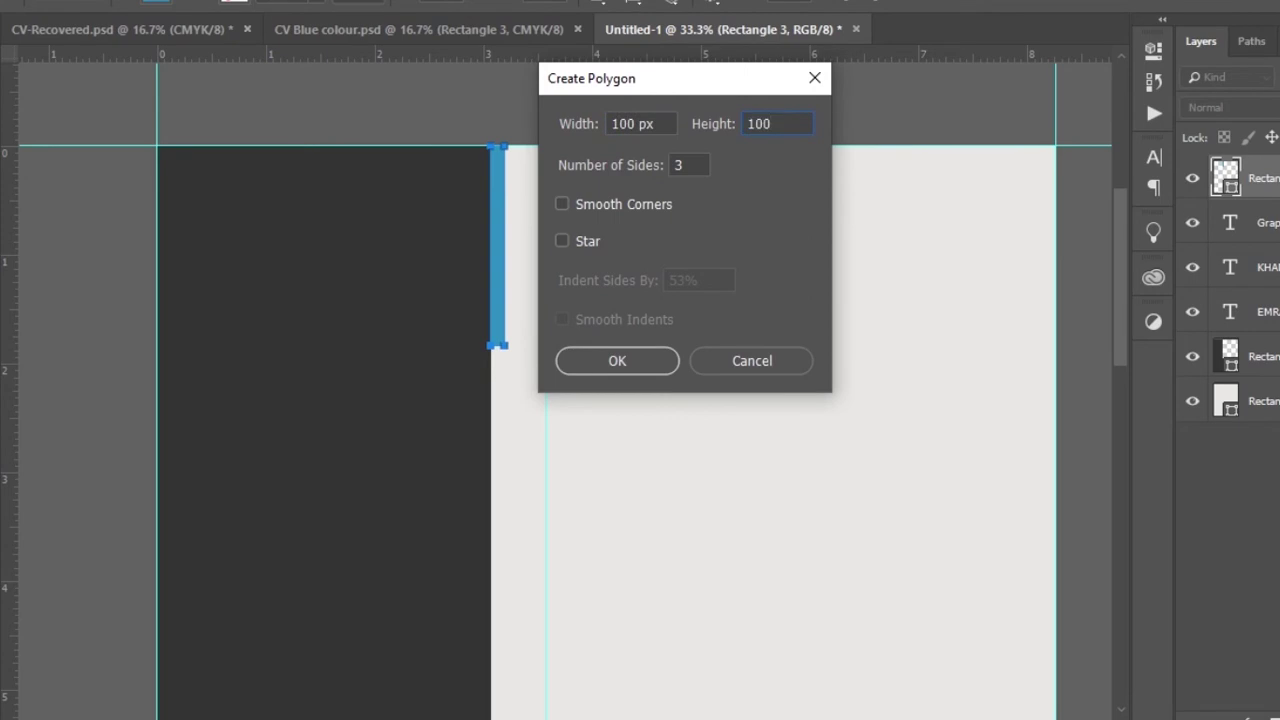
pyautogui.moveTo(368, 451); pyautogui.dragTo(380, 462)
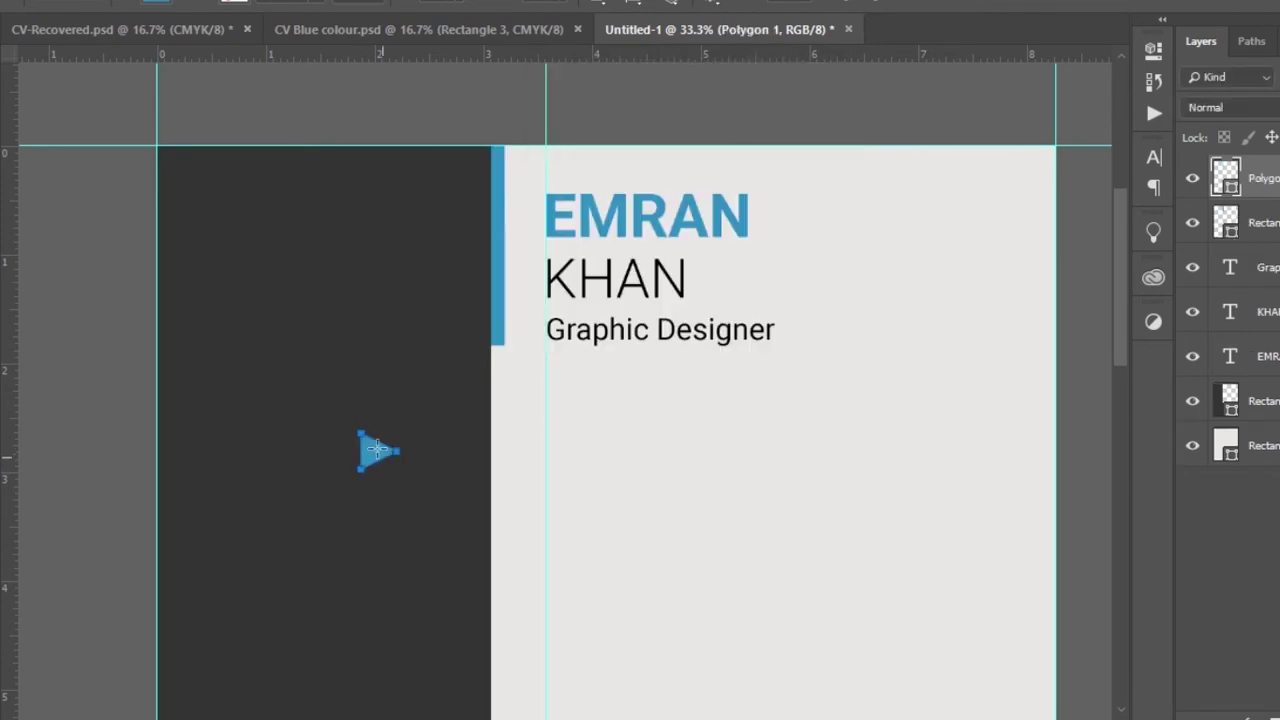
pyautogui.rightClick(377, 456)
pyautogui.press('Escape')
# - Rotate the triangle 180° and place it against the blue bar beside KHAN
pyautogui.hotkey('ctrl', 't')
pyautogui.rightClick(375, 457)
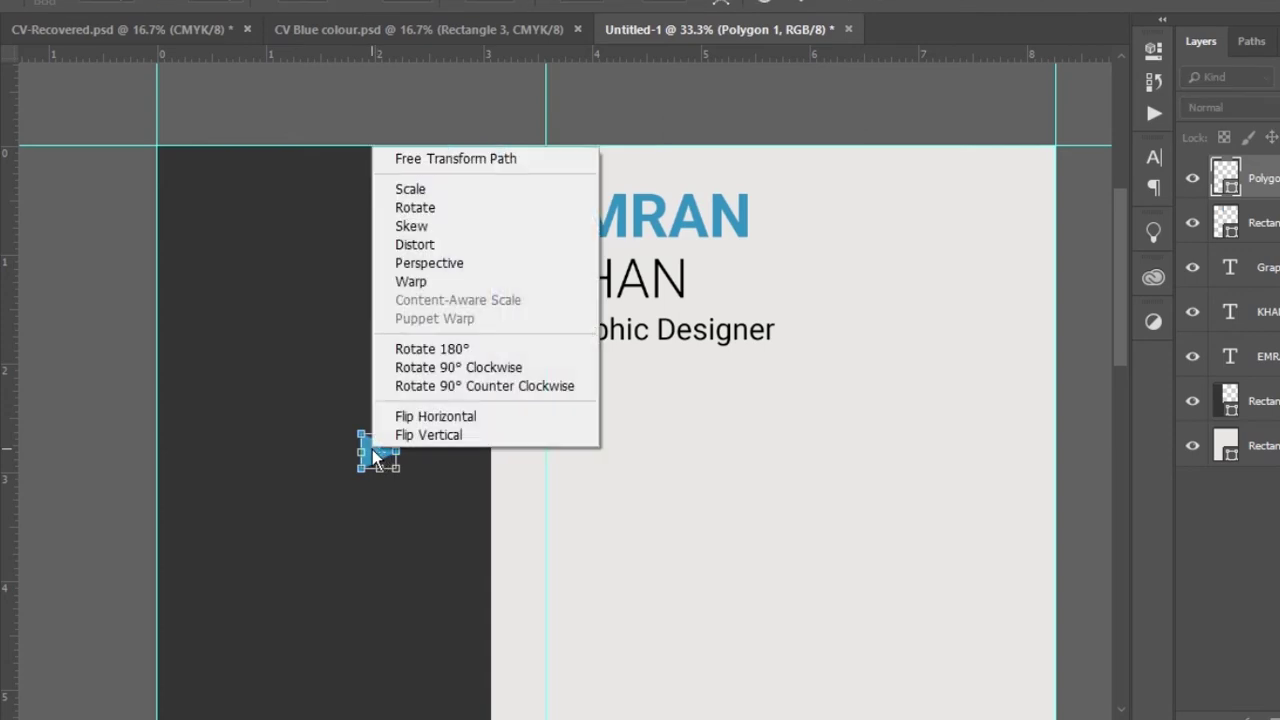
pyautogui.click(420, 352)
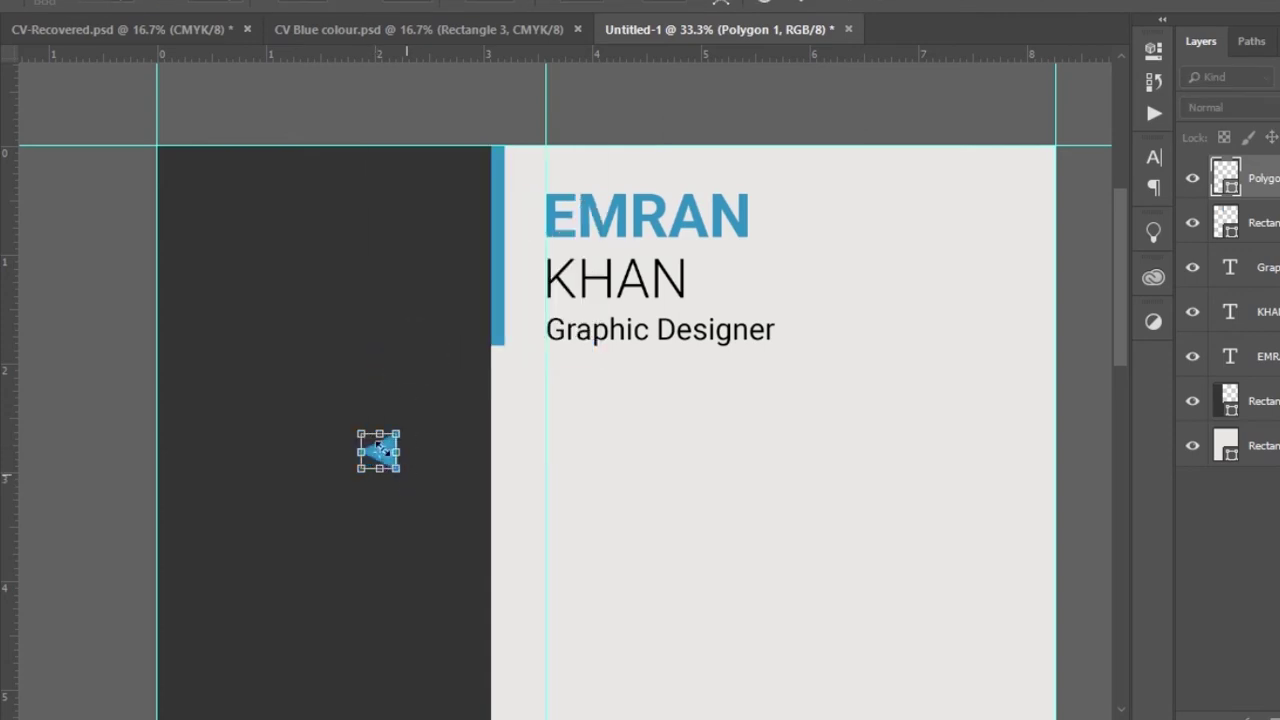
pyautogui.press('Return')
pyautogui.moveTo(397, 460); pyautogui.dragTo(472, 312)
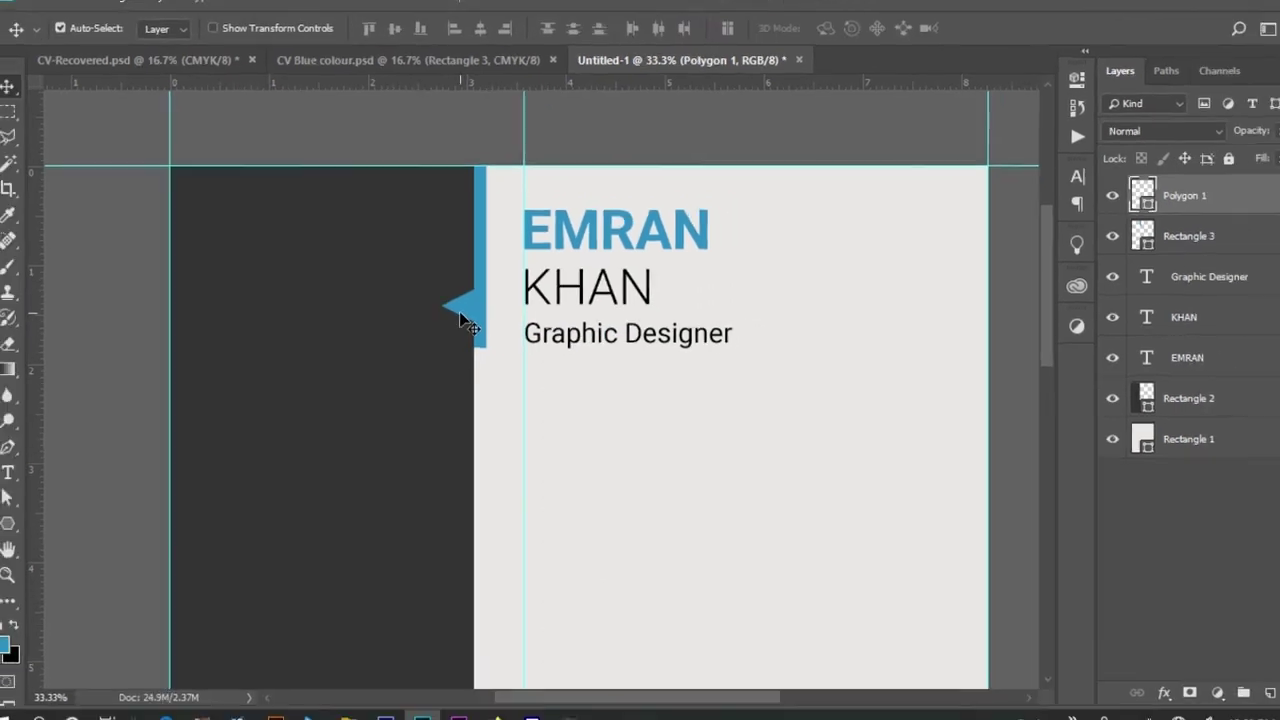
pyautogui.hotkey('ctrl', '-')
pyautogui.hotkey('ctrl', '-')
pyautogui.hotkey('ctrl', '-')
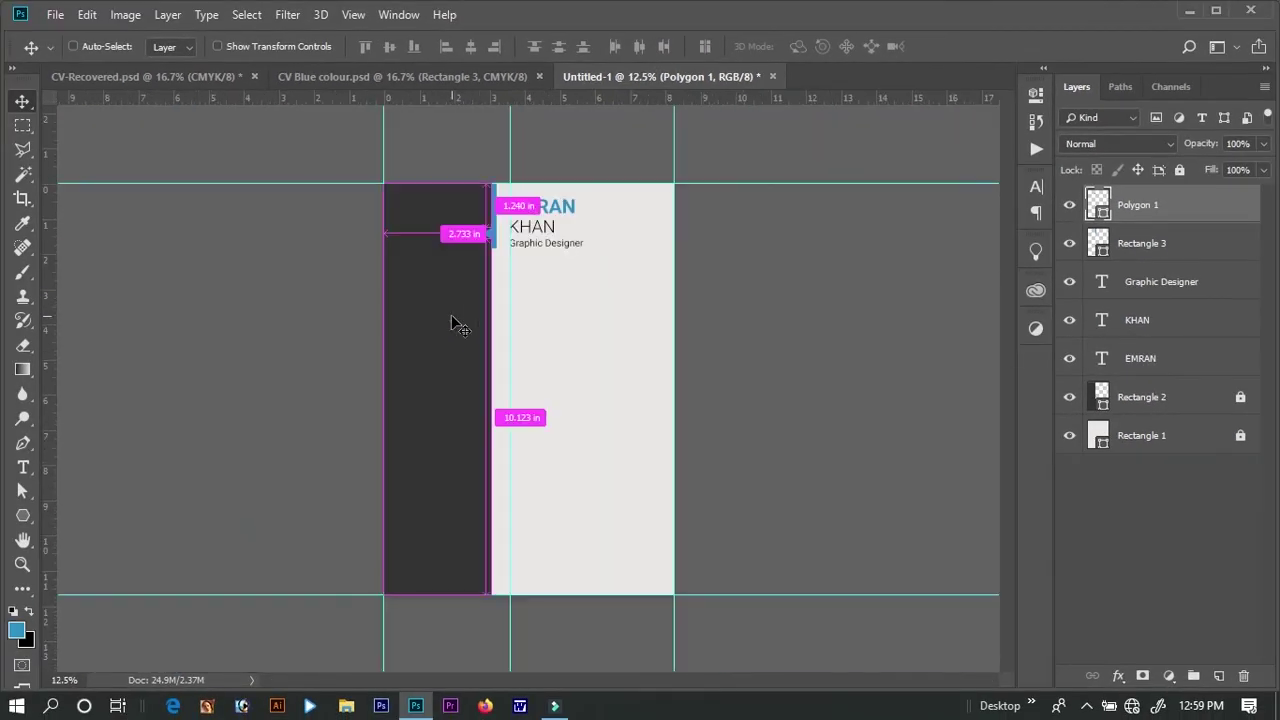
pyautogui.hotkey('ctrl', '+')
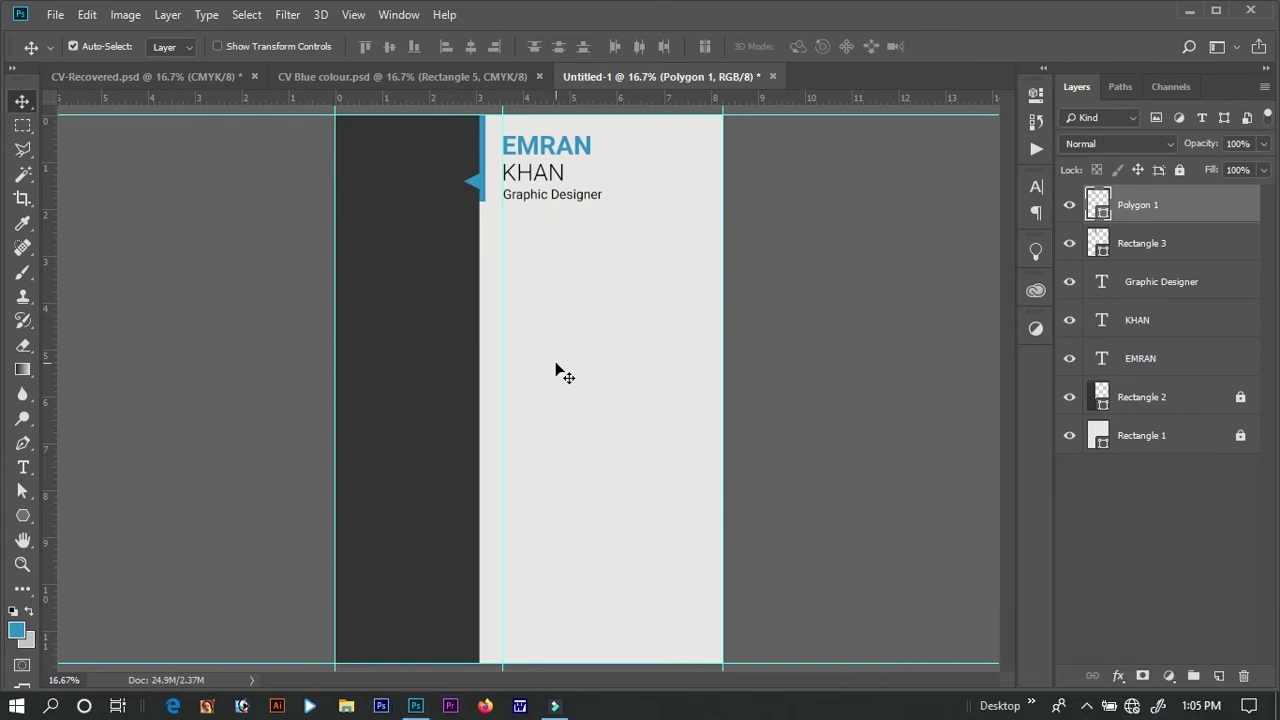
# - Create a 1248 × 97 px rectangle
pyautogui.click(23, 515)
pyautogui.click(80, 520)
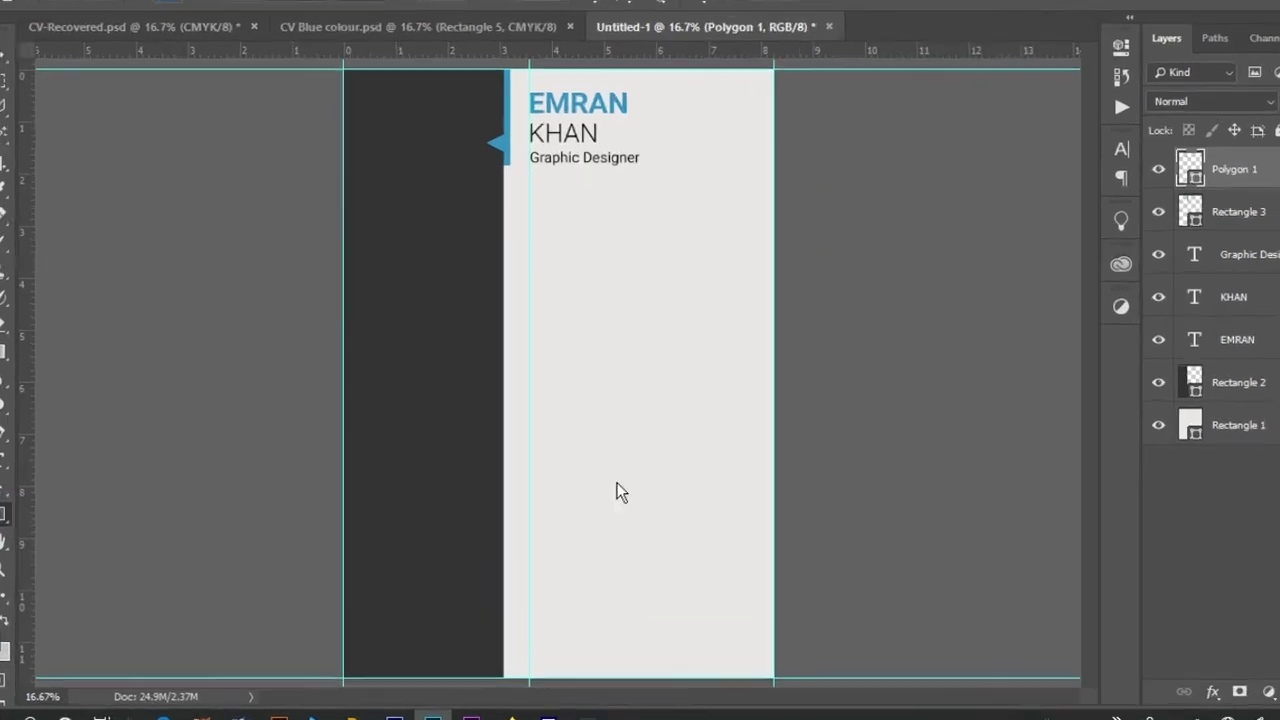
pyautogui.click(564, 390)
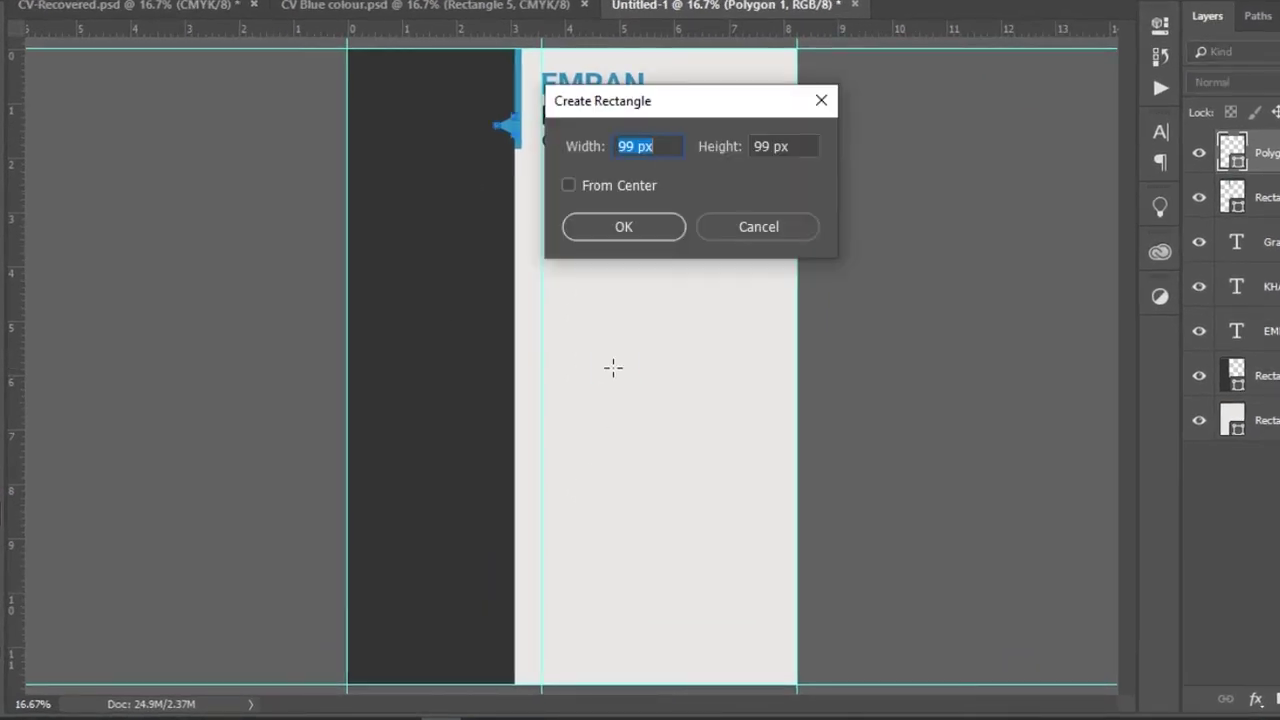
pyautogui.write('1248')
pyautogui.press('Tab')
pyautogui.write('9')
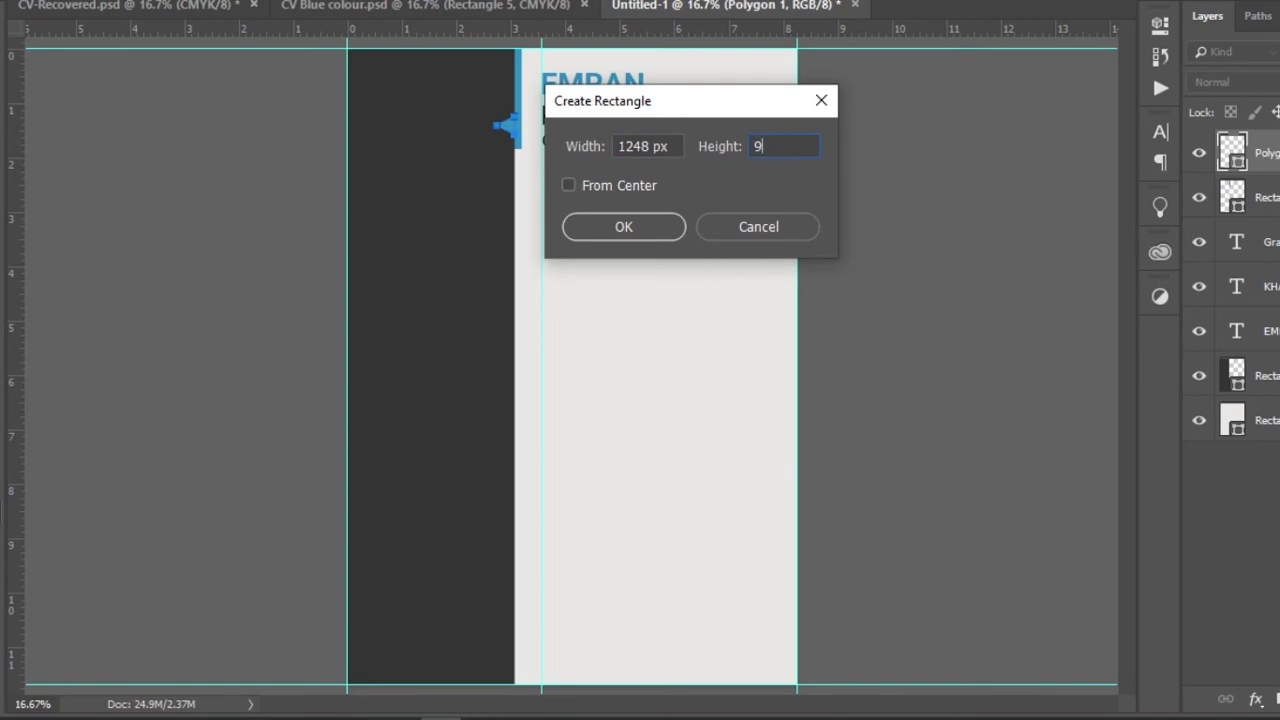
pyautogui.write('7')
pyautogui.press('Return')
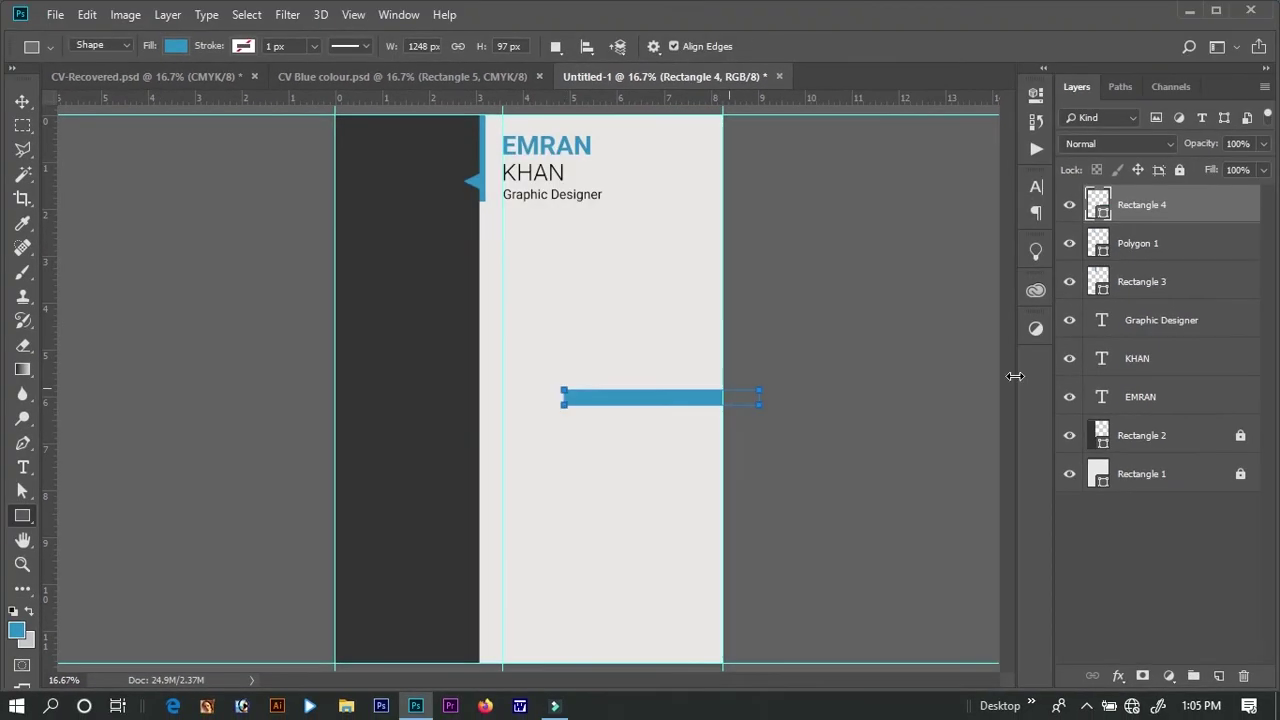
# - Fill the bar with a light grey sampled from the page and move it below the heading
pyautogui.doubleClick(1100, 206)
pyautogui.click(30, 640)
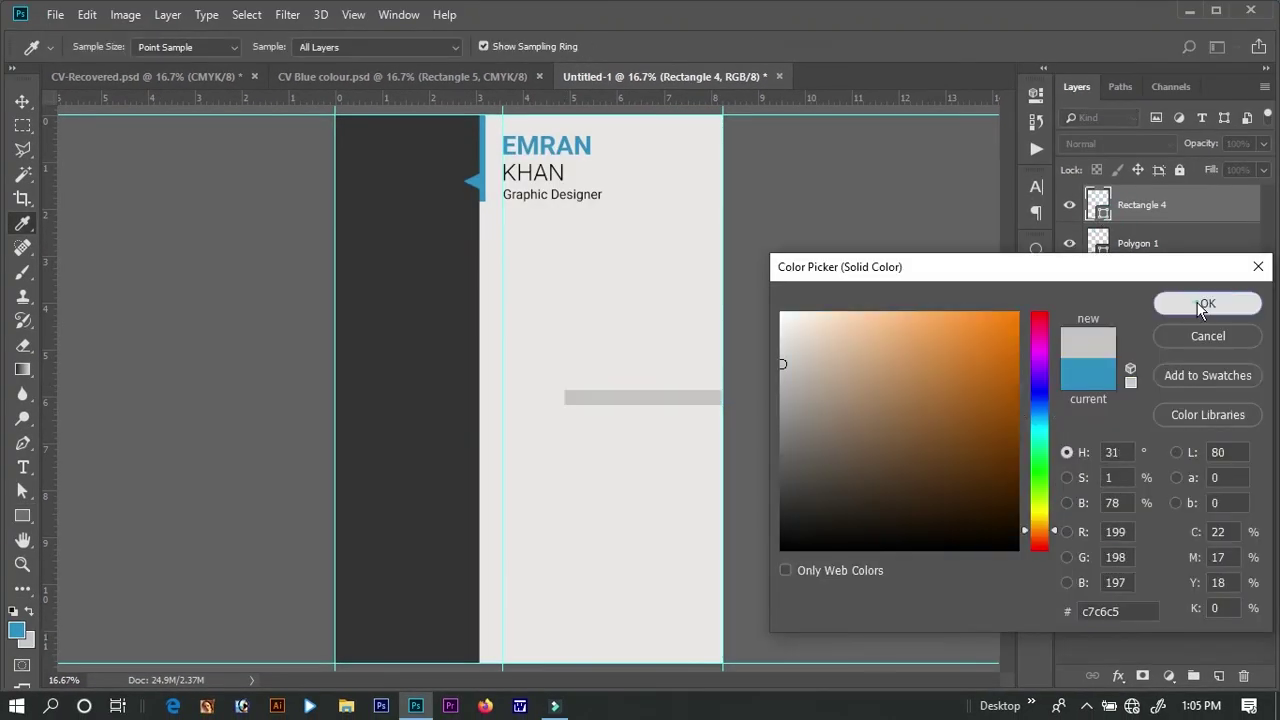
pyautogui.click(1208, 303)
pyautogui.press('v')
pyautogui.moveTo(692, 401)
pyautogui.mouseDown()
pyautogui.moveTo(628, 340)
pyautogui.moveTo(630, 256)
pyautogui.moveTo(633, 424)
pyautogui.mouseUp()
pyautogui.hotkey('ctrl', '+')
pyautogui.hotkey('ctrl', '+')
pyautogui.hotkey('ctrl', '+')
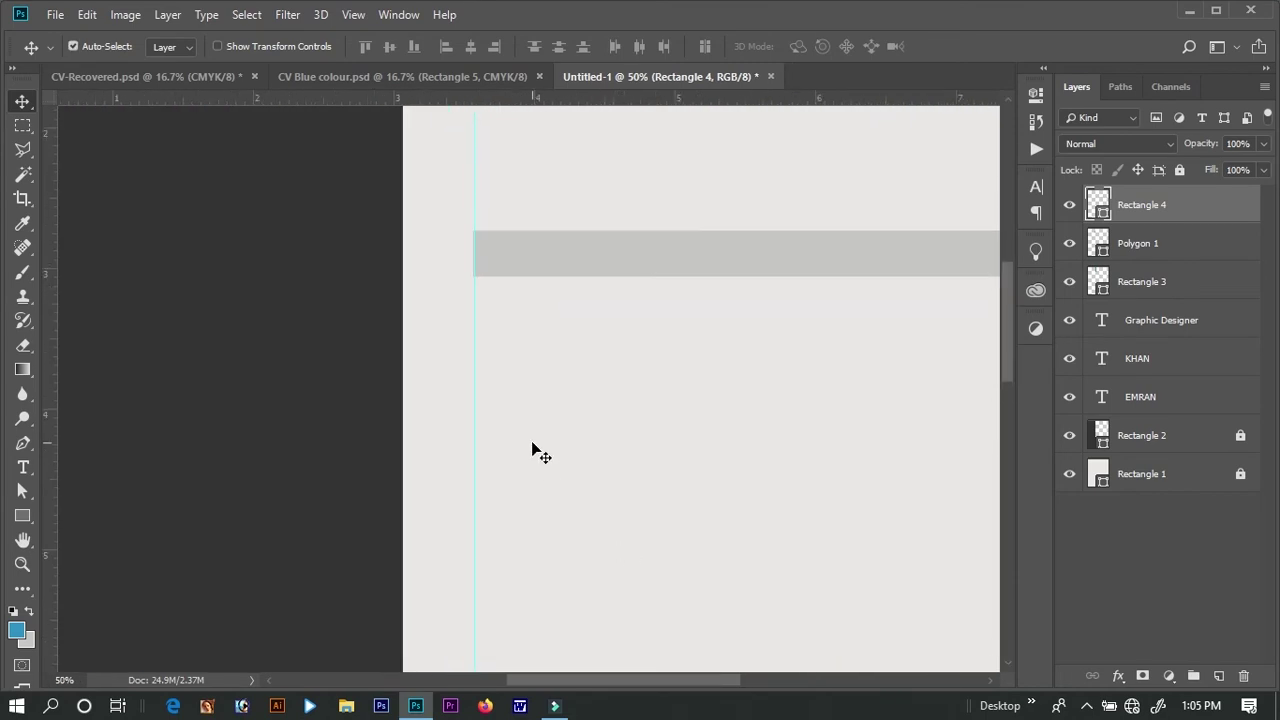
# - Draw a circle centred on the grey bar's left end
pyautogui.moveTo(22, 516); pyautogui.dragTo(74, 533)
pyautogui.click(95, 551)
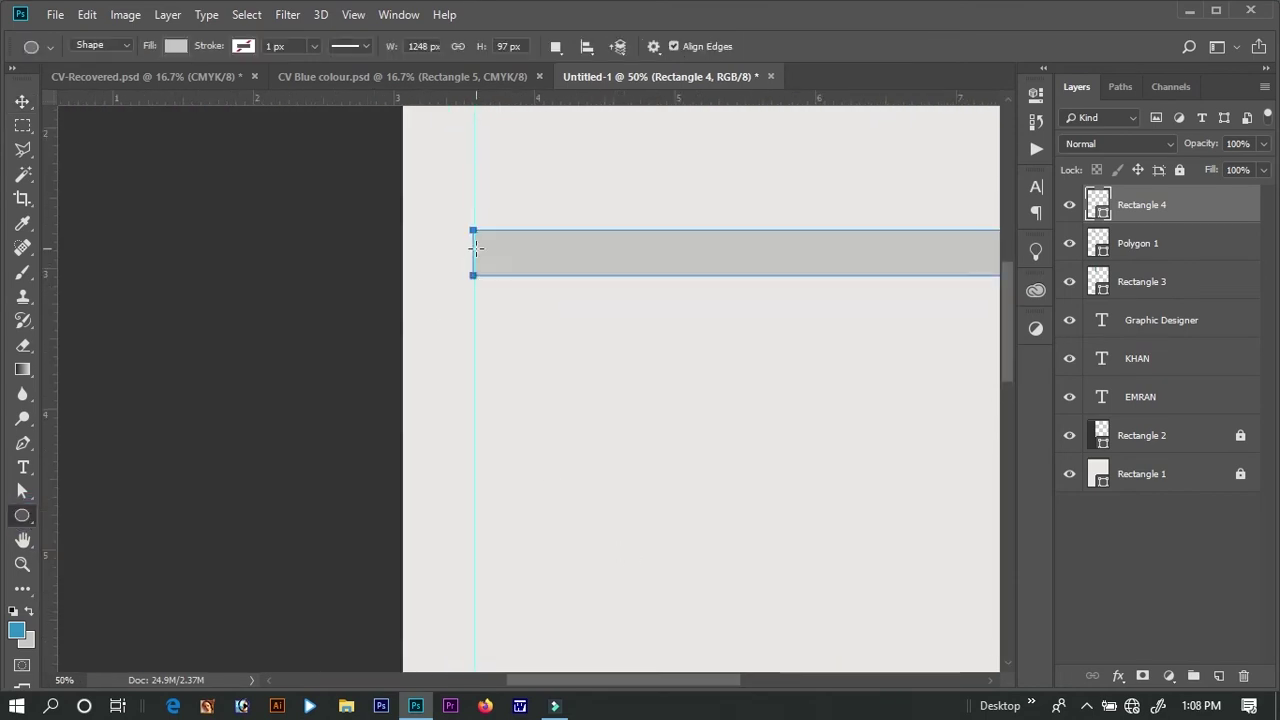
pyautogui.moveTo(474, 231); pyautogui.dragTo(498, 278)
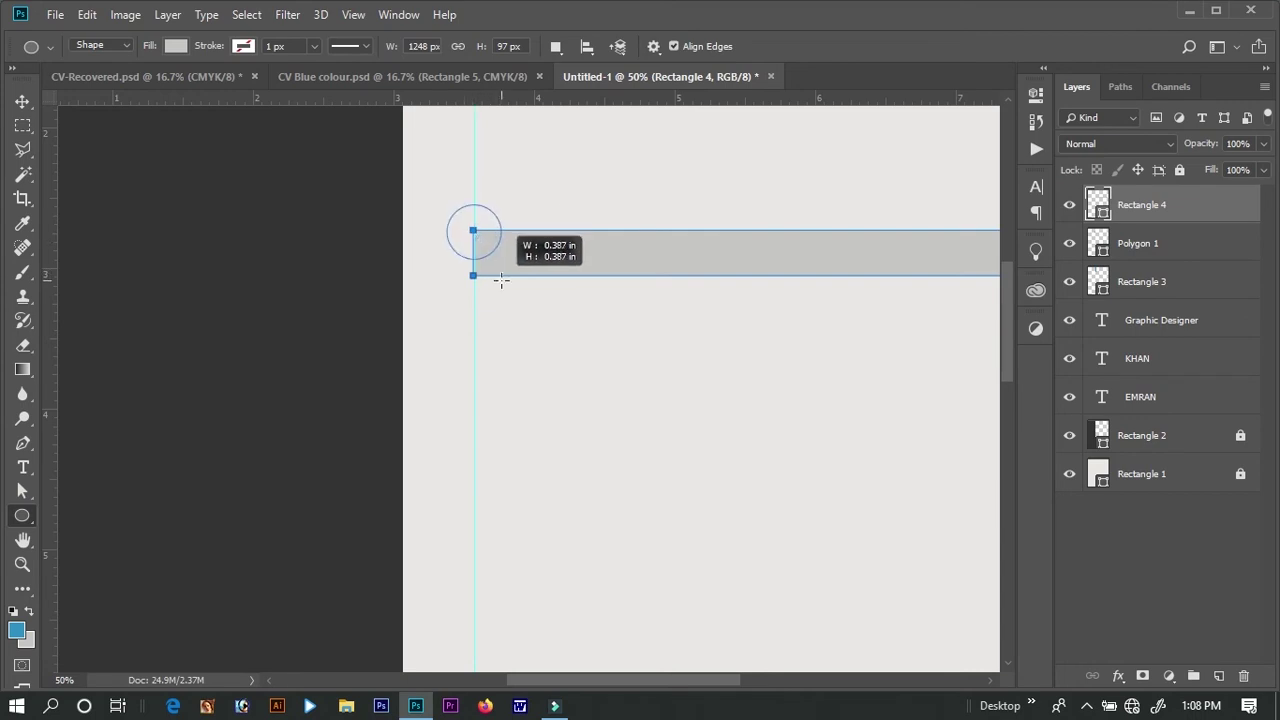
pyautogui.moveTo(498, 278); pyautogui.dragTo(503, 283)
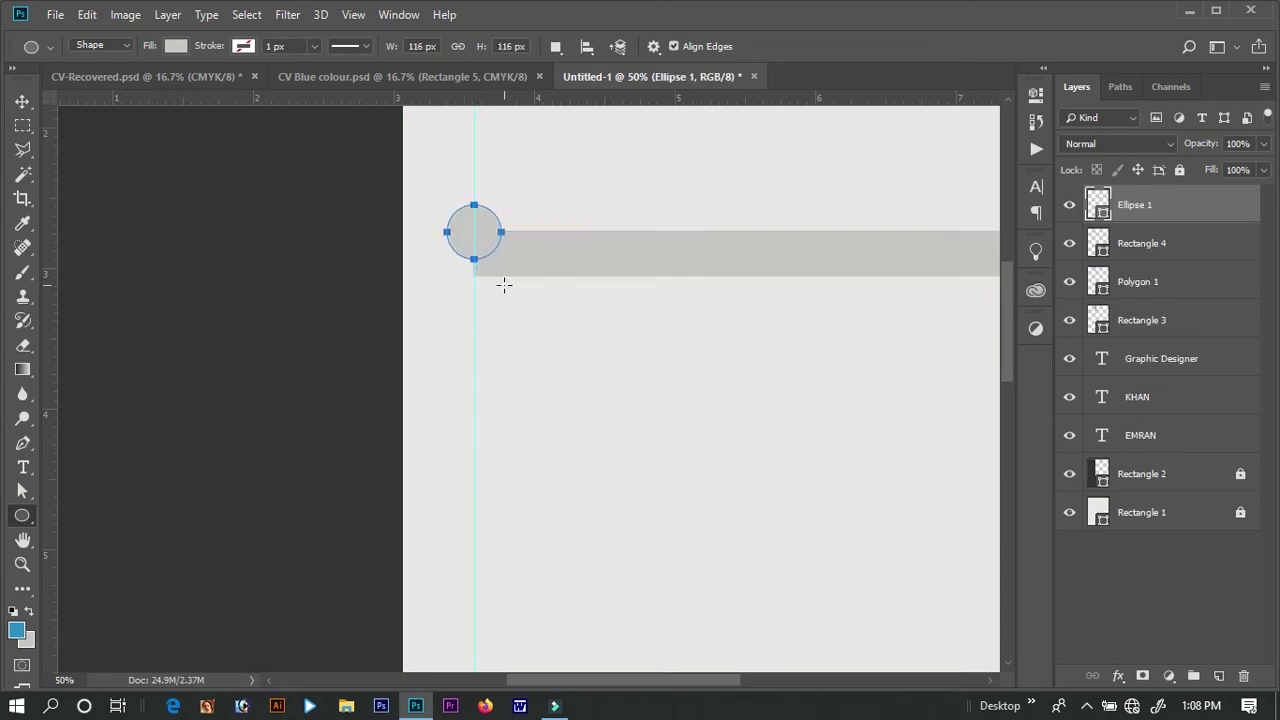
pyautogui.press('v')
pyautogui.moveTo(480, 235); pyautogui.dragTo(482, 256)
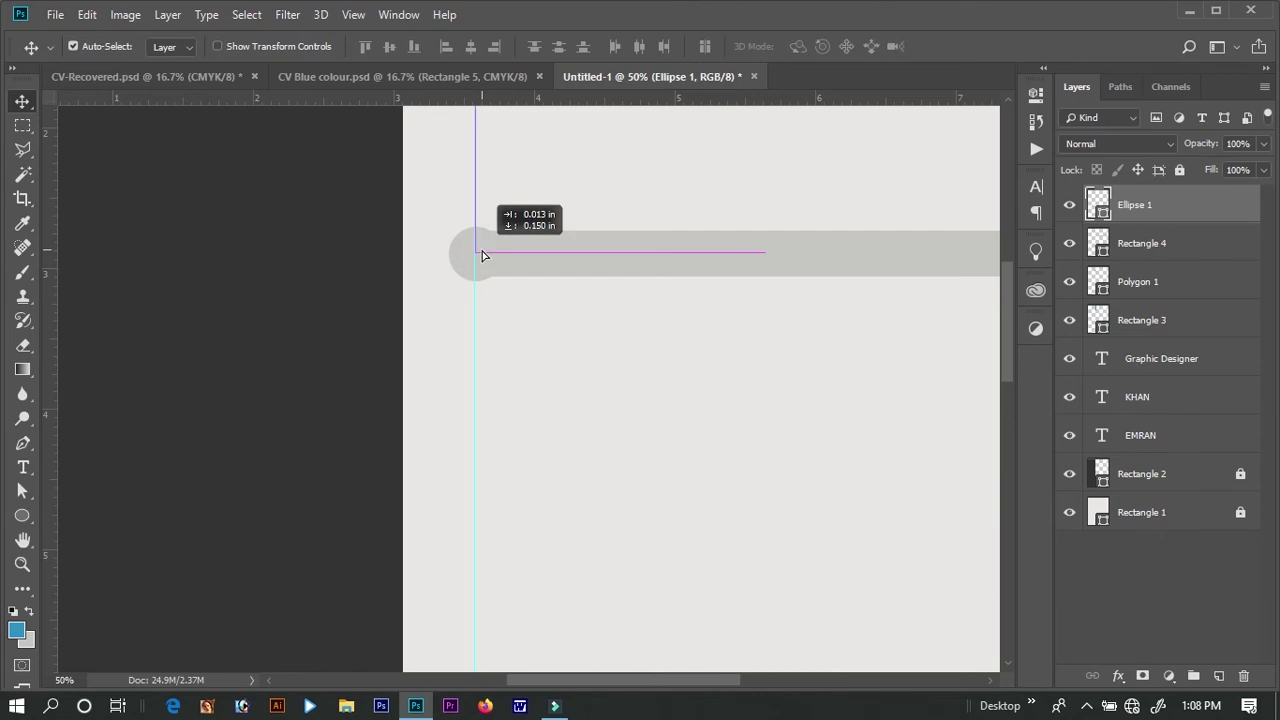
# - Give the circle a 5 px black outline
pyautogui.doubleClick(1100, 206)
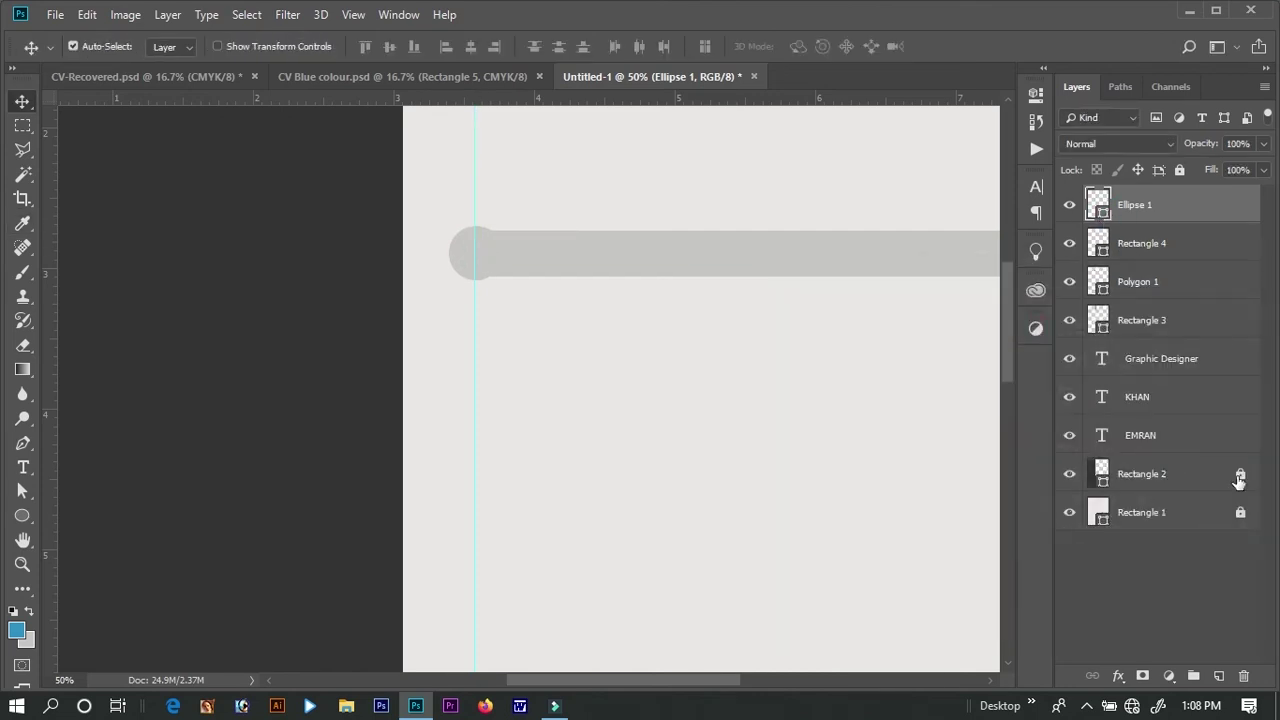
pyautogui.click(1030, 96)
pyautogui.click(801, 234)
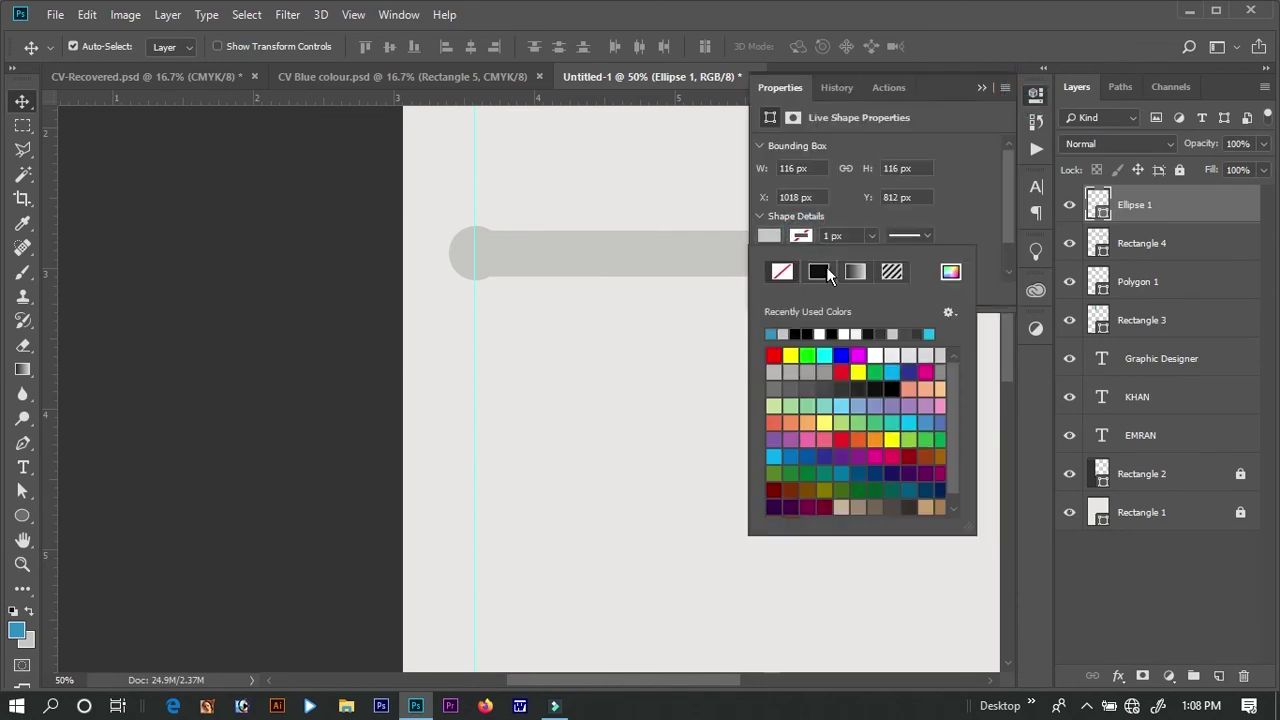
pyautogui.click(824, 276)
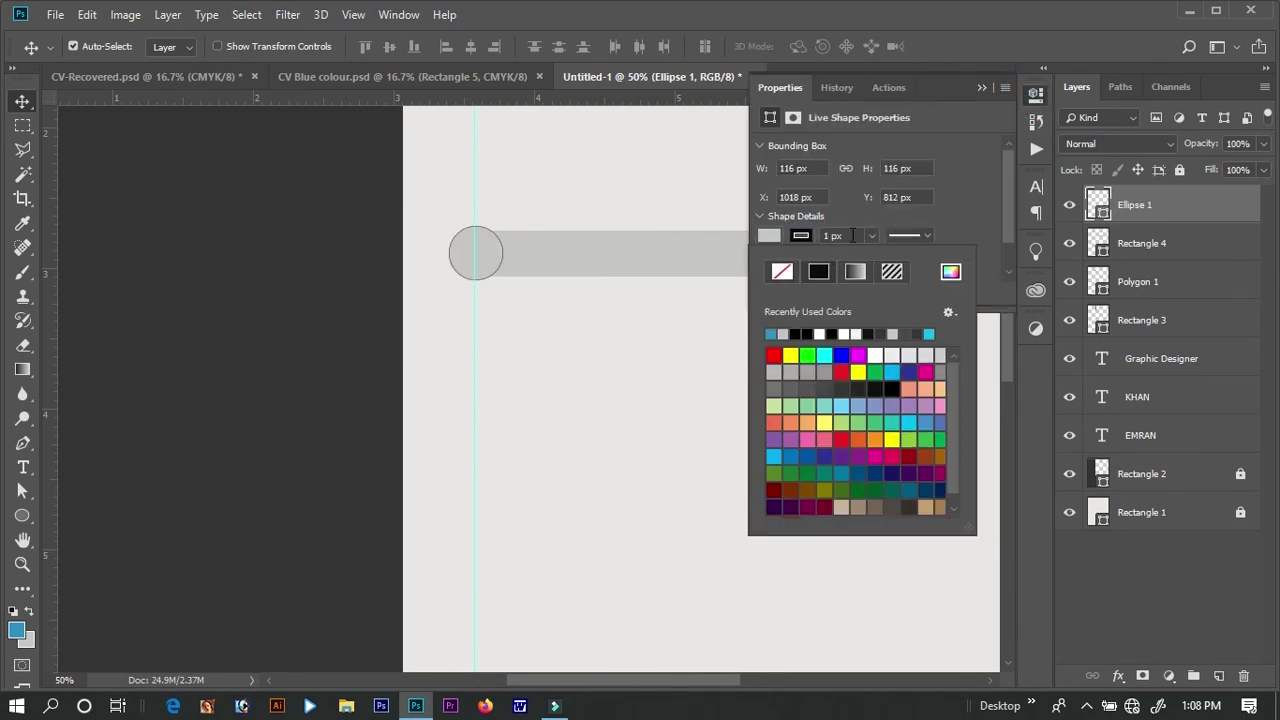
pyautogui.click(850, 235)
pyautogui.write('5')
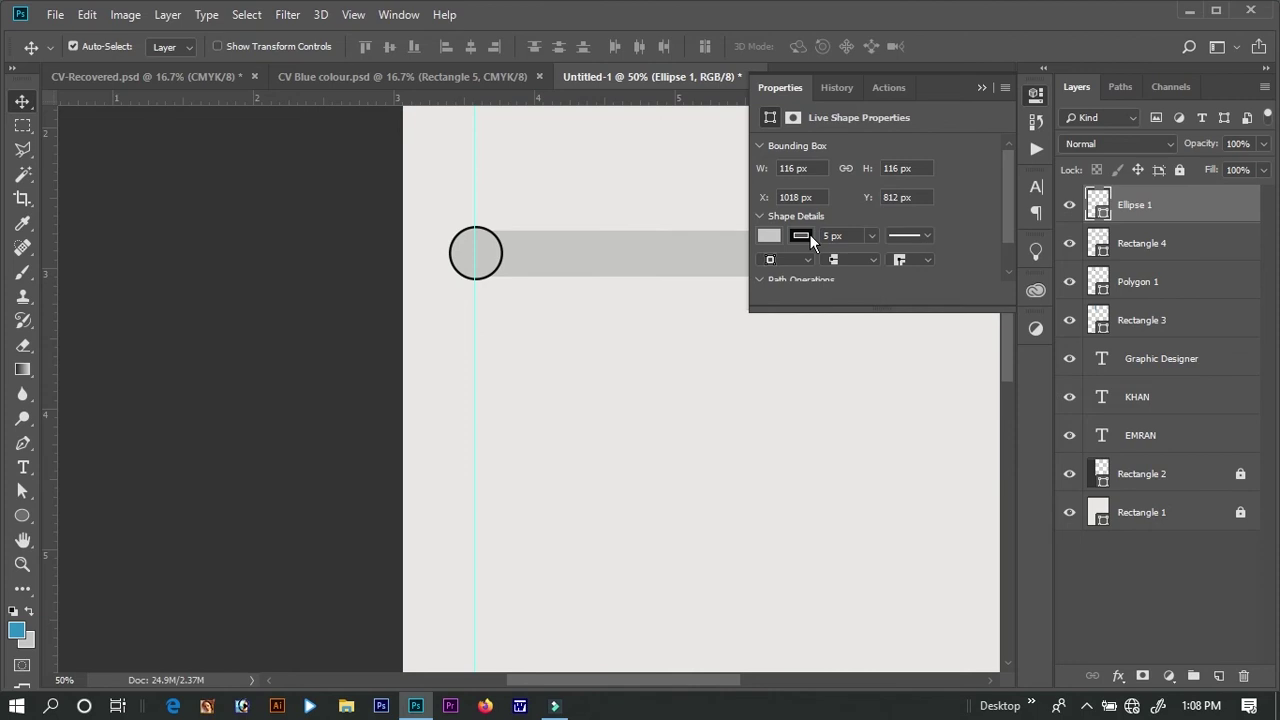
pyautogui.click(982, 88)
pyautogui.hotkey('ctrl', '-')
pyautogui.hotkey('ctrl', '-')
pyautogui.hotkey('ctrl', '-')
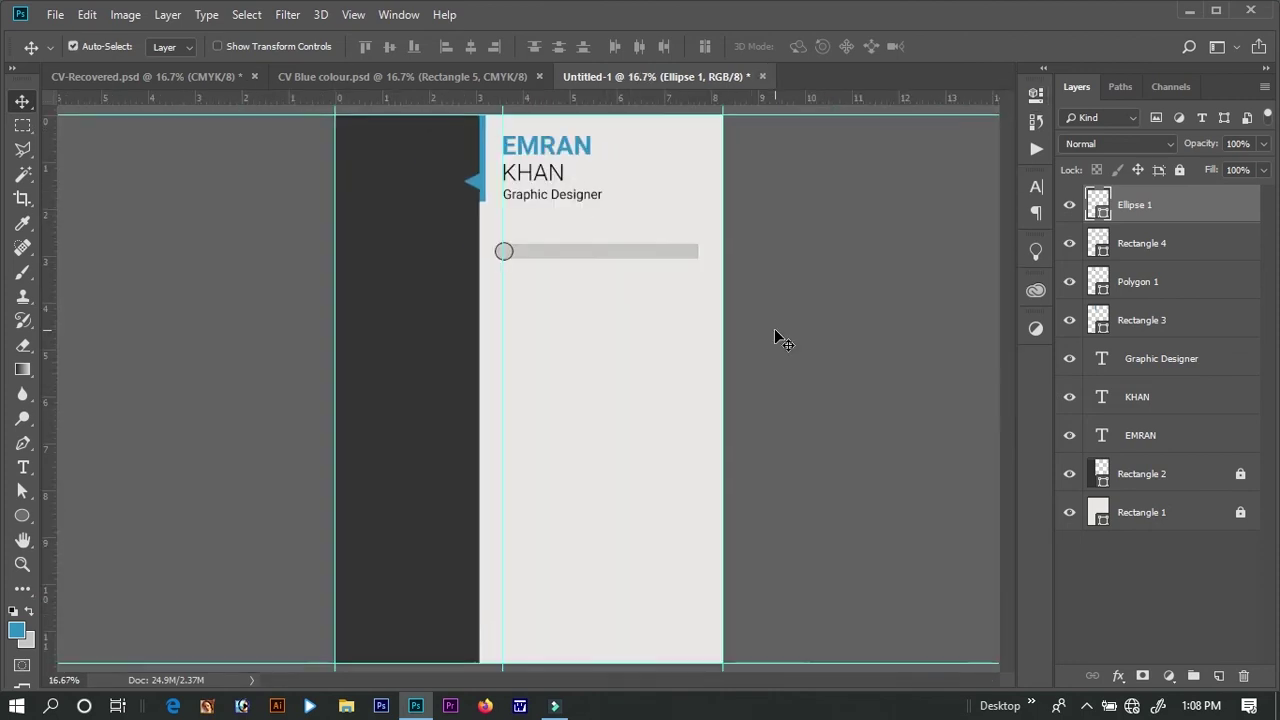
# - Add a vertical guide at the bar's right end and create a thin 1160 by 80 rectangle
pyautogui.moveTo(605, 98); pyautogui.dragTo(698, 501)
pyautogui.rightClick(23, 515)
pyautogui.click(80, 514)
pyautogui.click(586, 334)
pyautogui.write('1160')
pyautogui.press('Tab')
pyautogui.write('80')
pyautogui.press('Return')
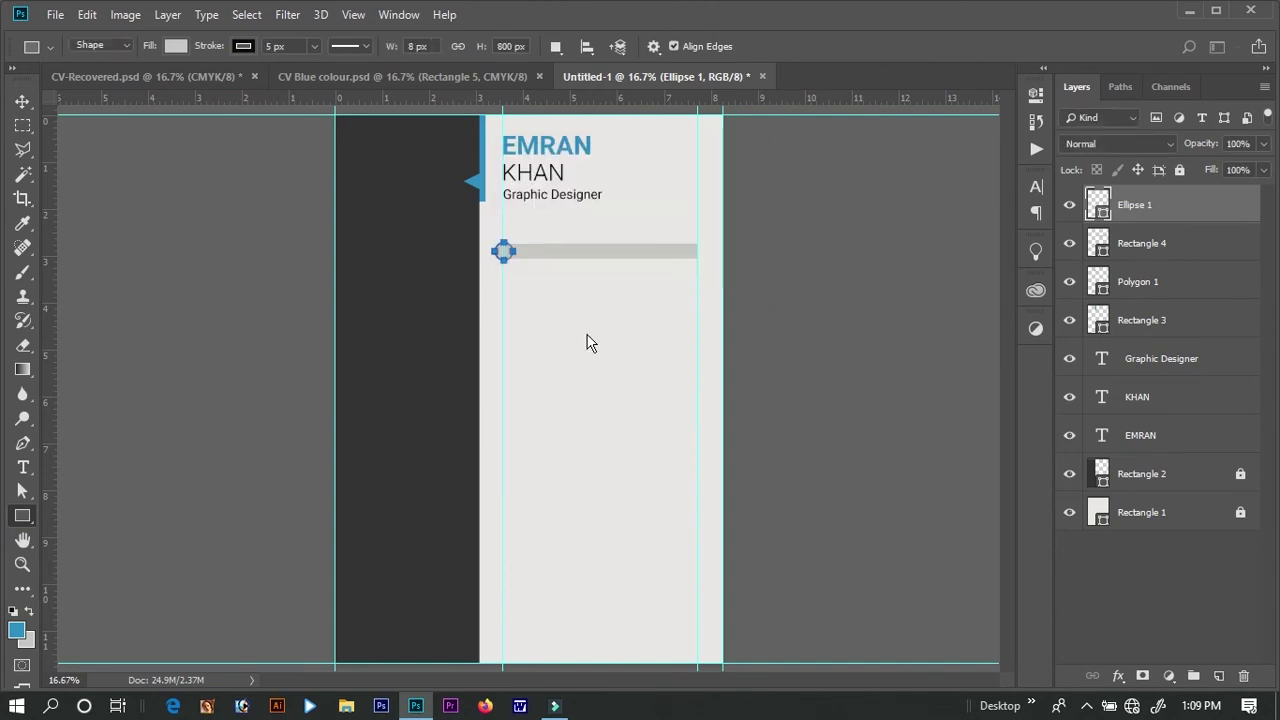
# - Place the thin line straight below the circle, with its layer beneath the circle
pyautogui.hotkey('ctrl', '+')
pyautogui.press('v')
pyautogui.moveTo(570, 346); pyautogui.dragTo(512, 272)
pyautogui.moveTo(577, 343); pyautogui.dragTo(480, 229)
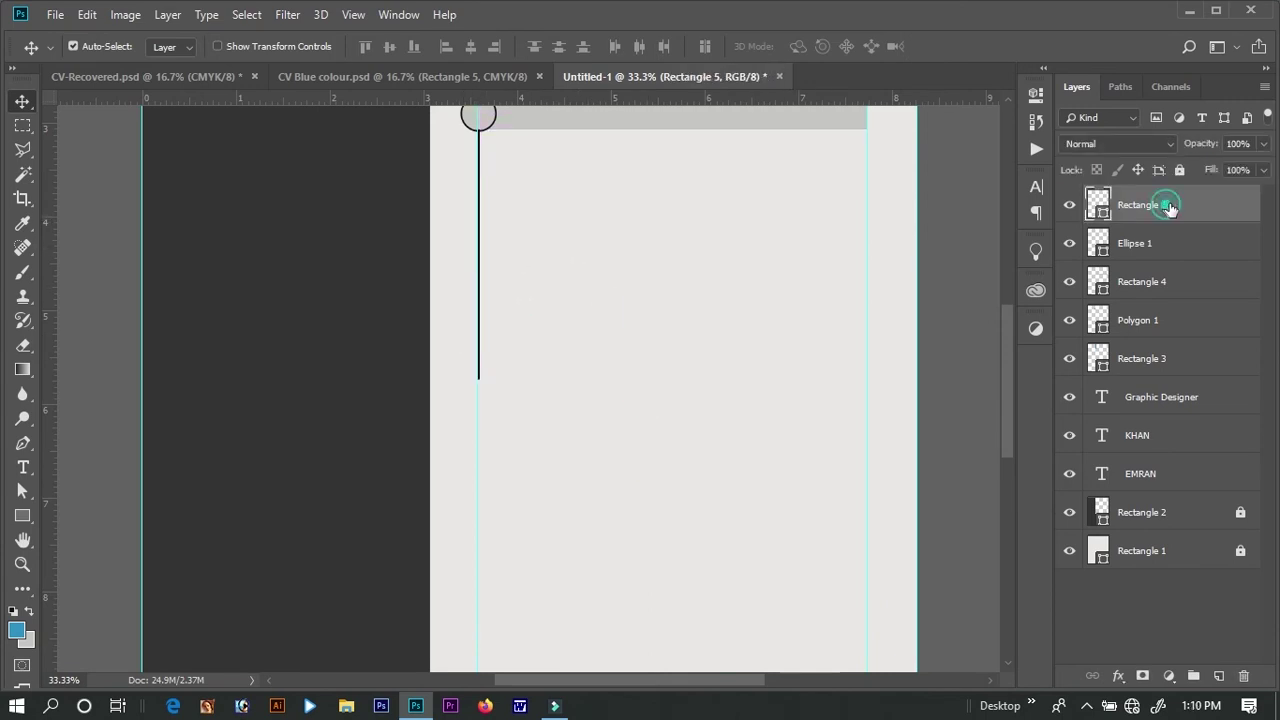
pyautogui.moveTo(1164, 206); pyautogui.dragTo(1176, 255)
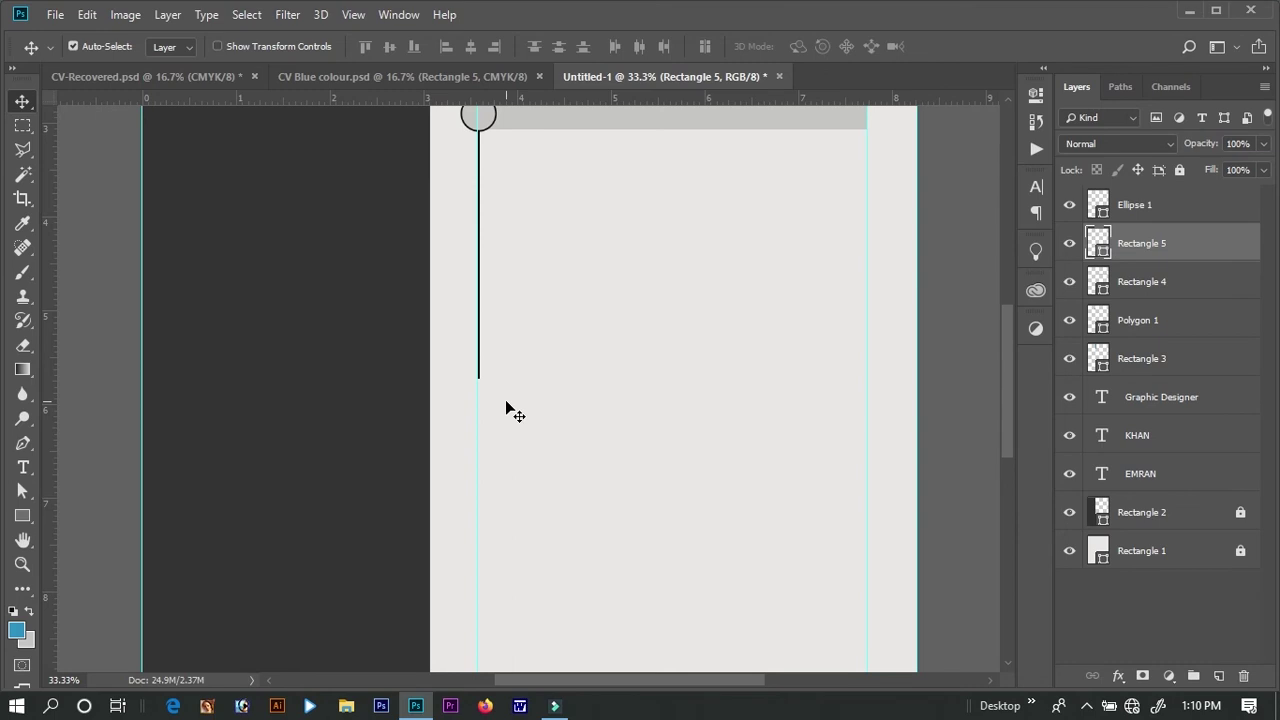
pyautogui.click(468, 370)
pyautogui.click(468, 370)
# - Try duplicating the line's layer, then undo the duplicate and an accidental background copy
pyautogui.moveTo(1218, 258); pyautogui.dragTo(1218, 676)
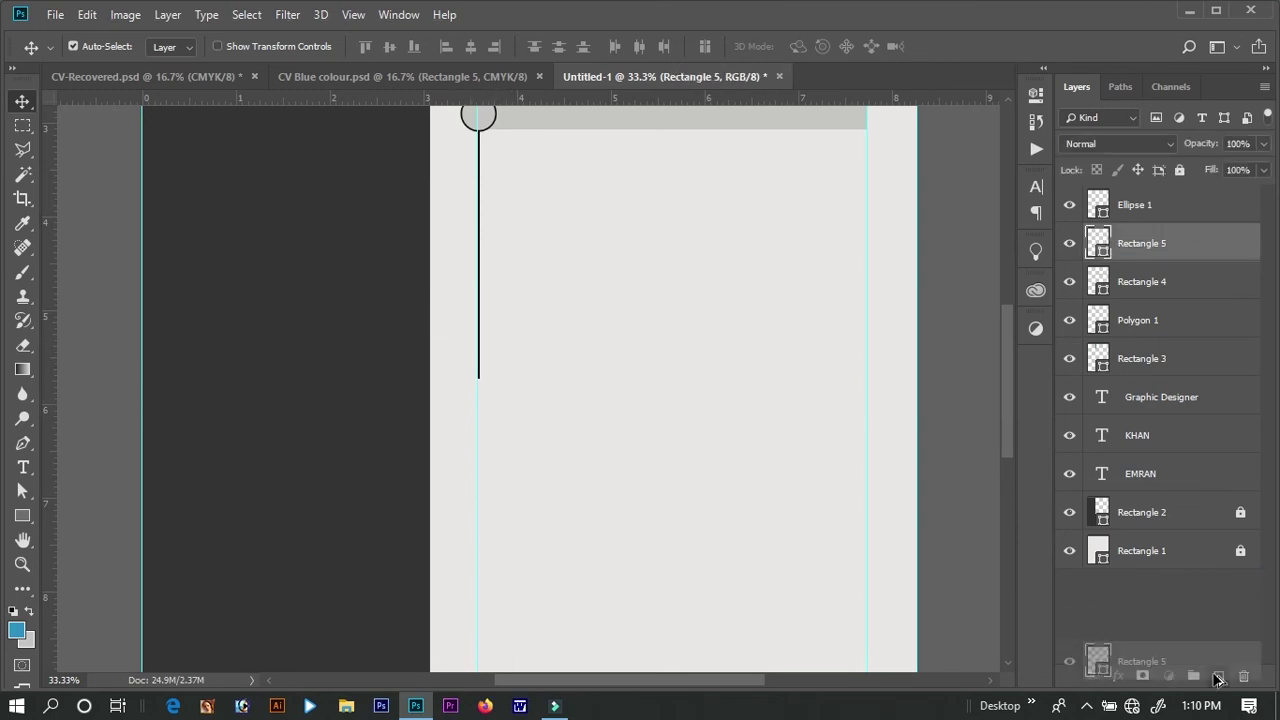
pyautogui.click(784, 179)
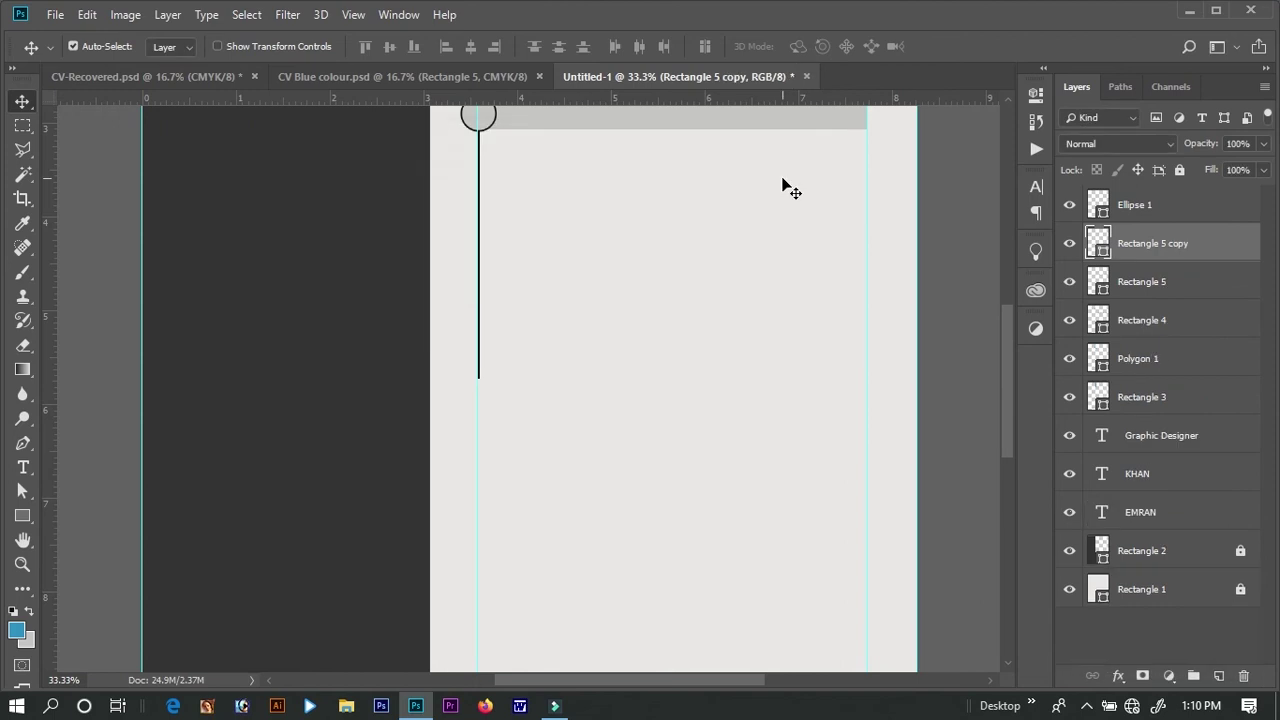
pyautogui.click(490, 318)
pyautogui.hotkey('ctrl', 'z')
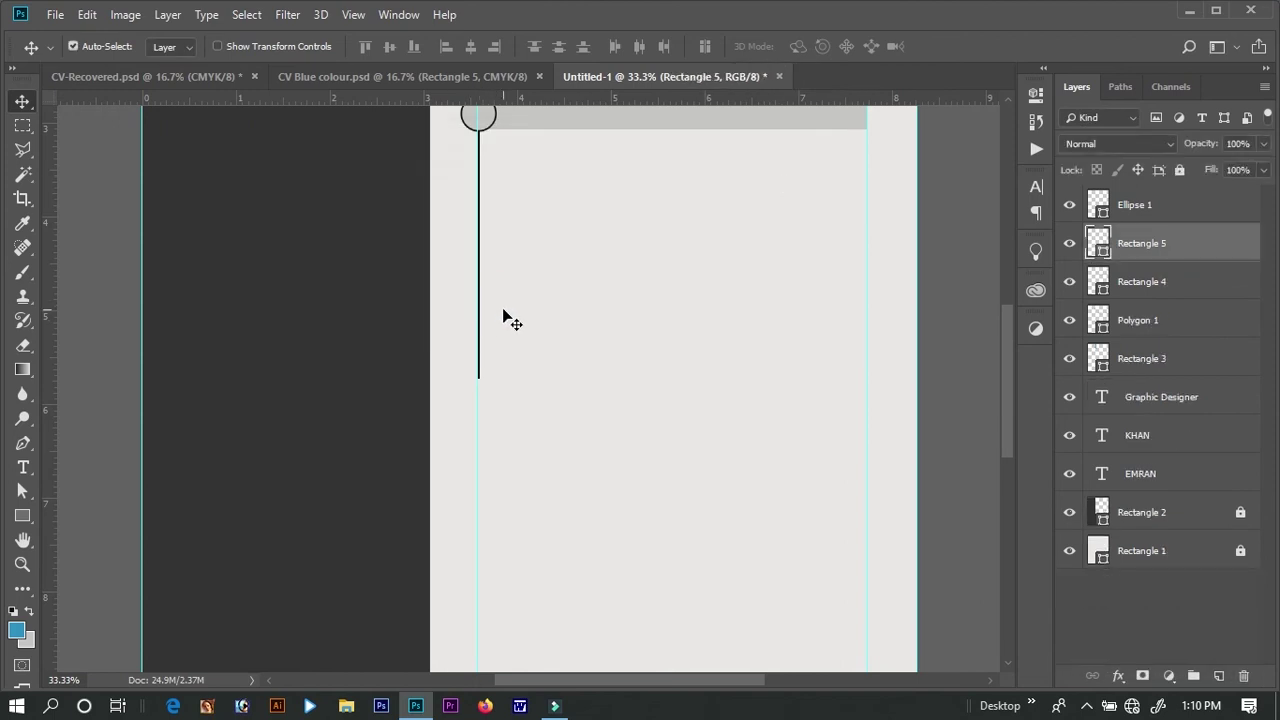
pyautogui.moveTo(500, 290)
pyautogui.mouseDown()
pyautogui.moveTo(481, 334)
pyautogui.moveTo(537, 362)
pyautogui.mouseUp()
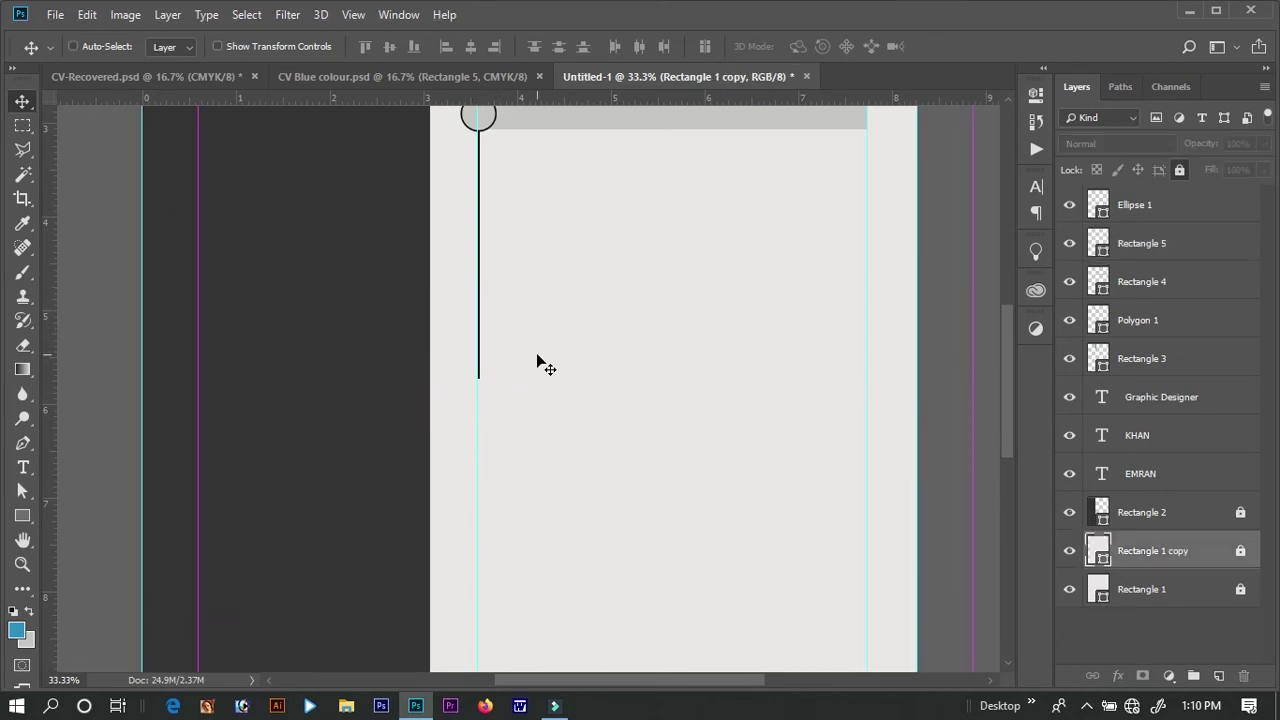
pyautogui.hotkey('ctrl', 'z')
# - Make a copy of the vertical line and rotate it 90° clockwise
pyautogui.hotkey('ctrl', '+')
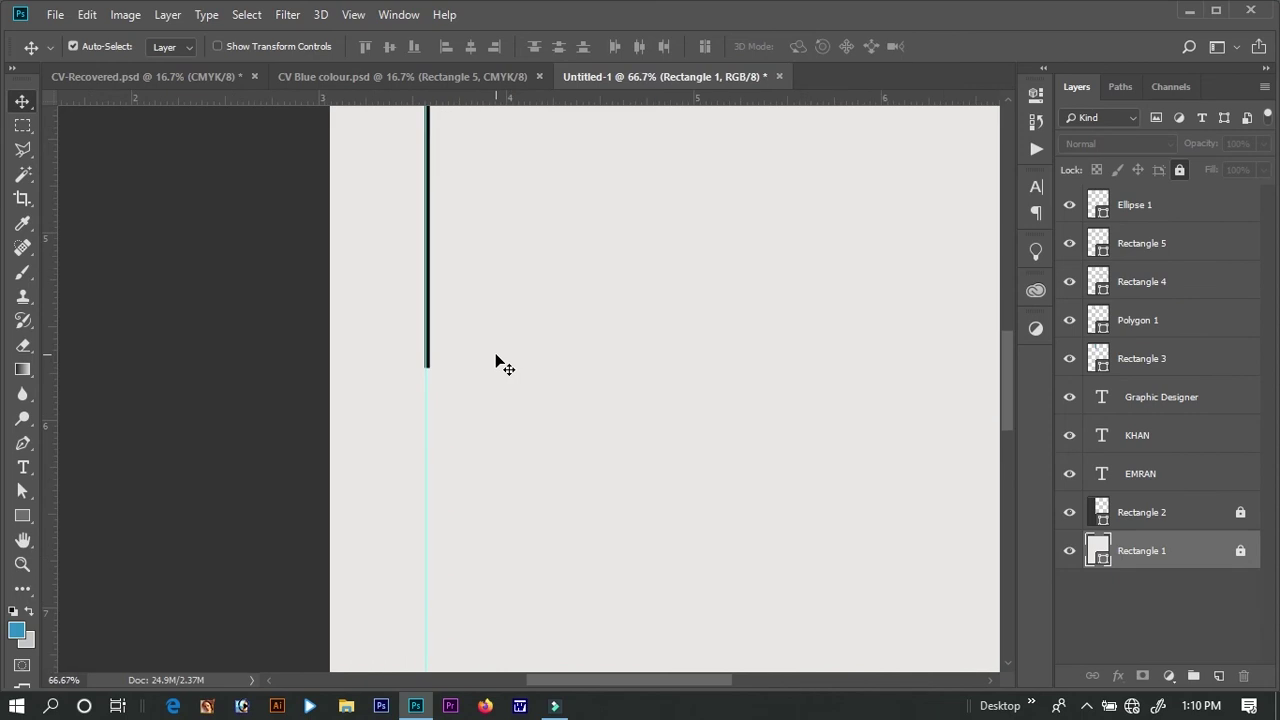
pyautogui.click(432, 354)
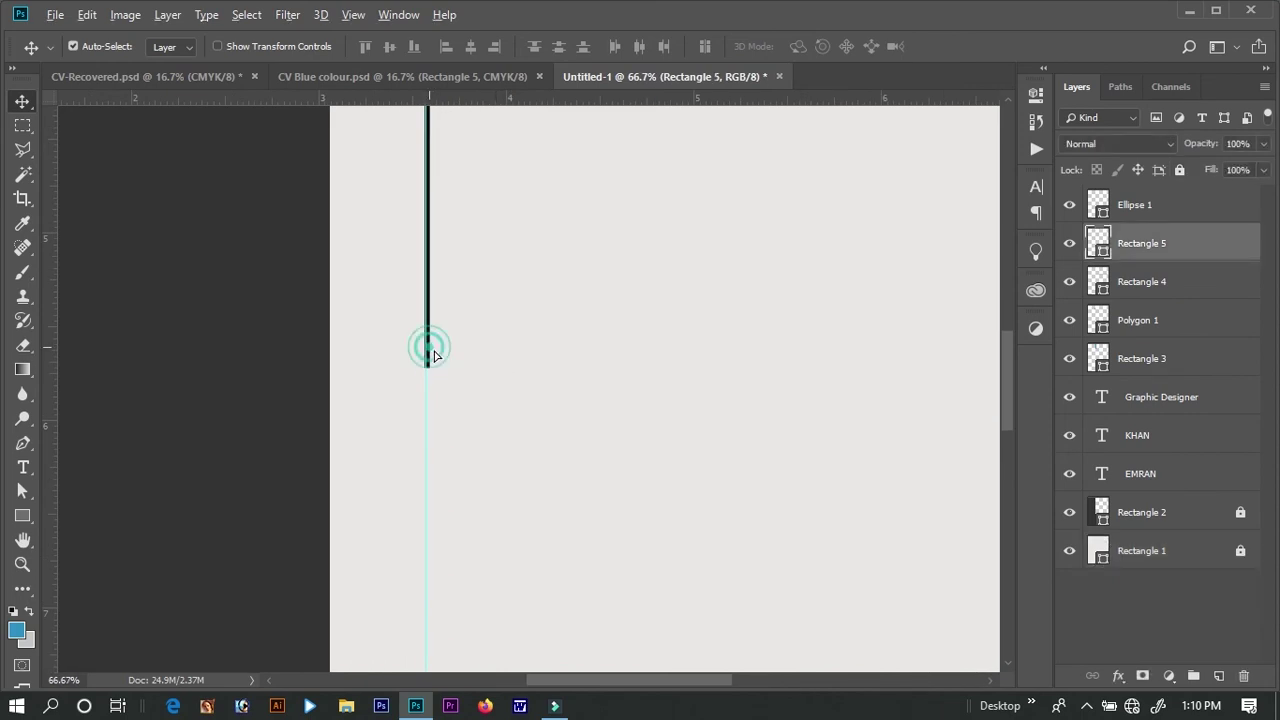
pyautogui.moveTo(432, 354); pyautogui.dragTo(620, 578)
pyautogui.hotkey('ctrl', 't')
pyautogui.rightClick(622, 455)
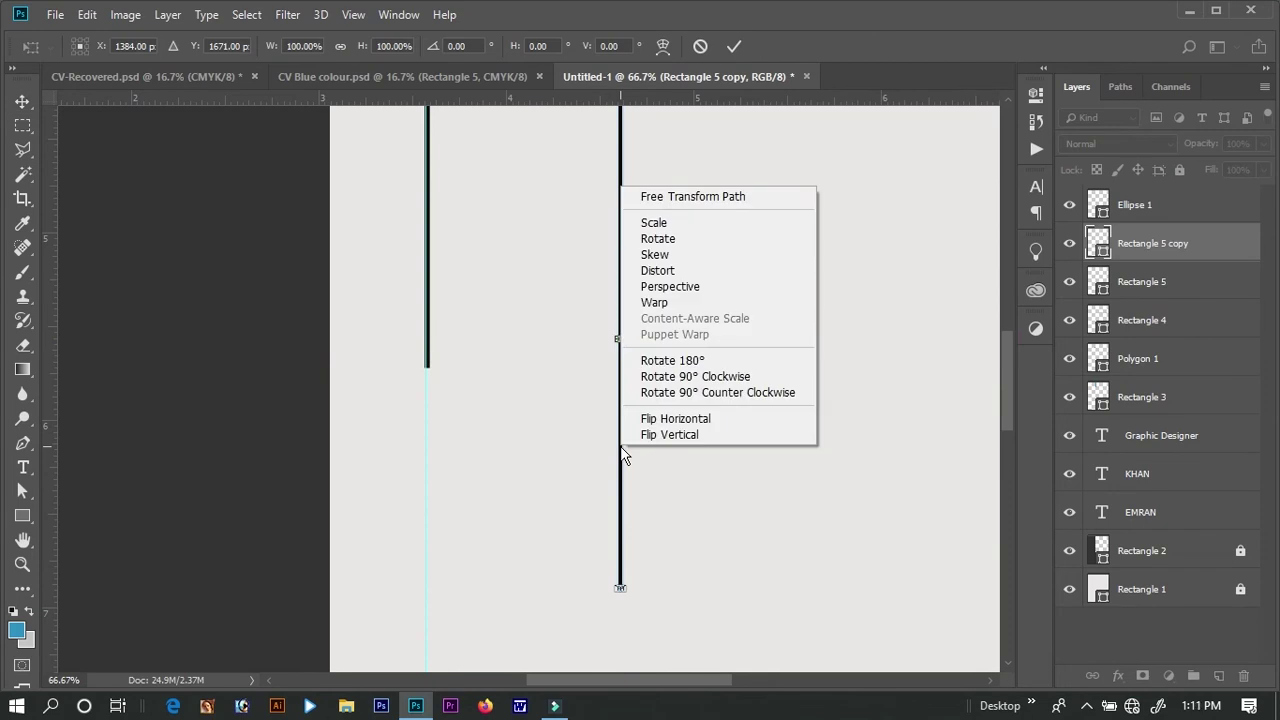
pyautogui.click(650, 376)
# - Set the horizontal copy at the line's foot, stretched to the right guide as an L
pyautogui.moveTo(669, 352); pyautogui.dragTo(712, 362)
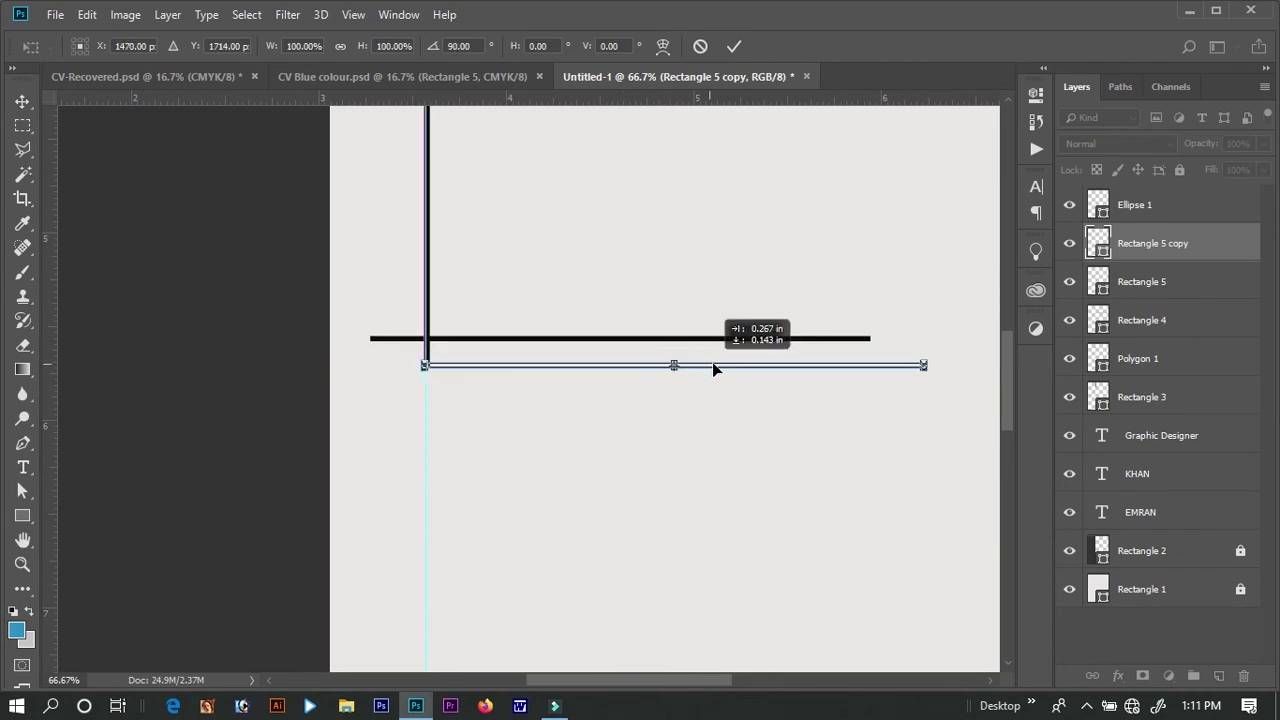
pyautogui.moveTo(842, 455); pyautogui.dragTo(414, 520)
pyautogui.moveTo(497, 430); pyautogui.dragTo(775, 430)
pyautogui.hotkey('ctrl', '-')
pyautogui.press('Return')
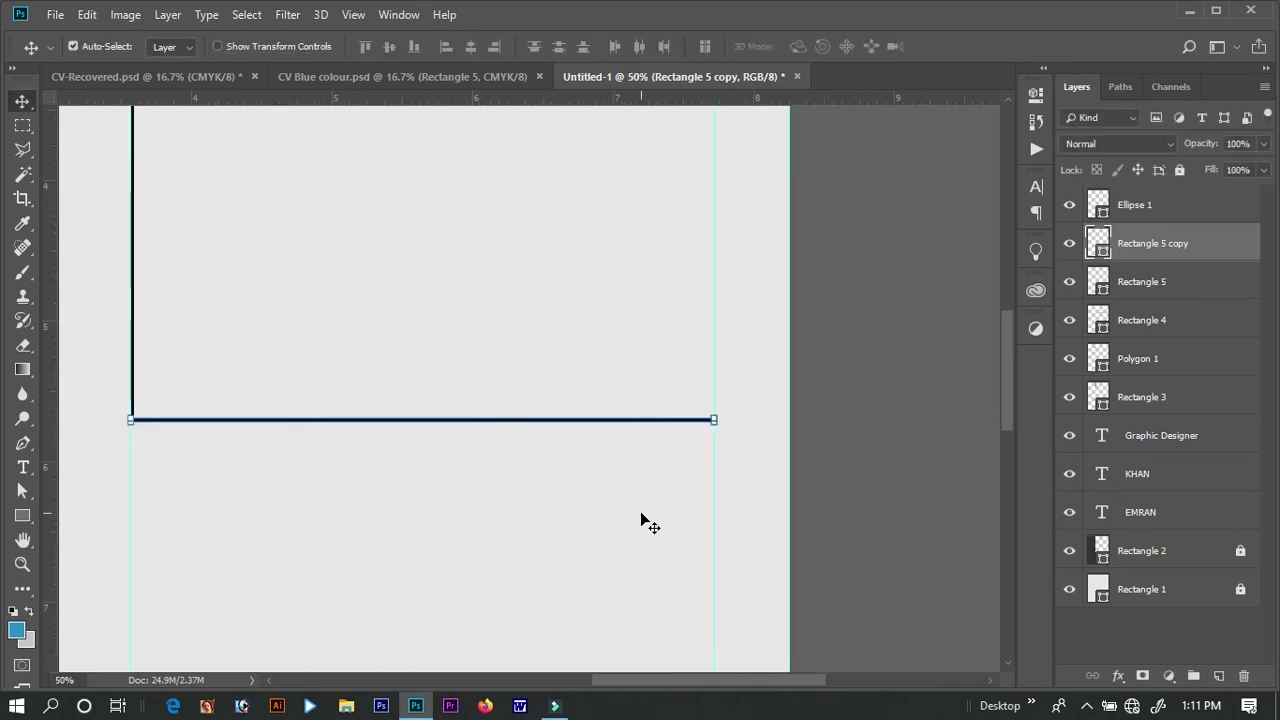
pyautogui.click(641, 513)
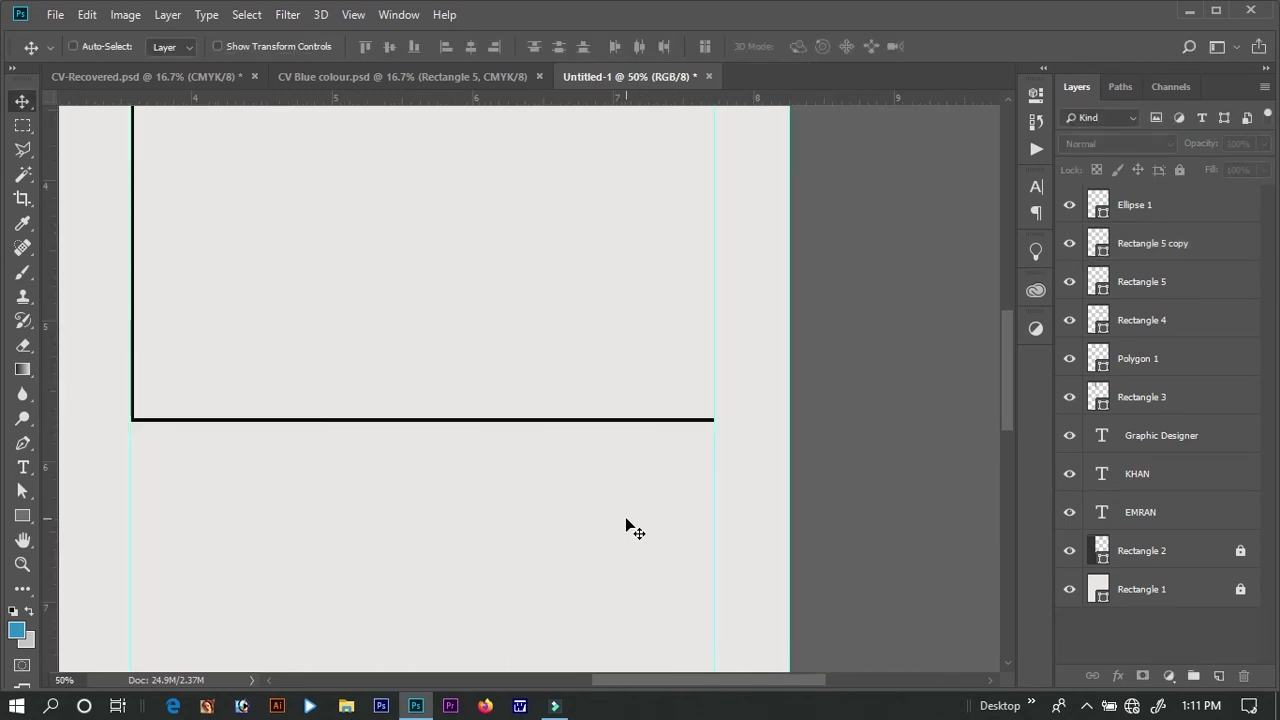
pyautogui.hotkey('ctrl', '-')
pyautogui.hotkey('ctrl', '-')
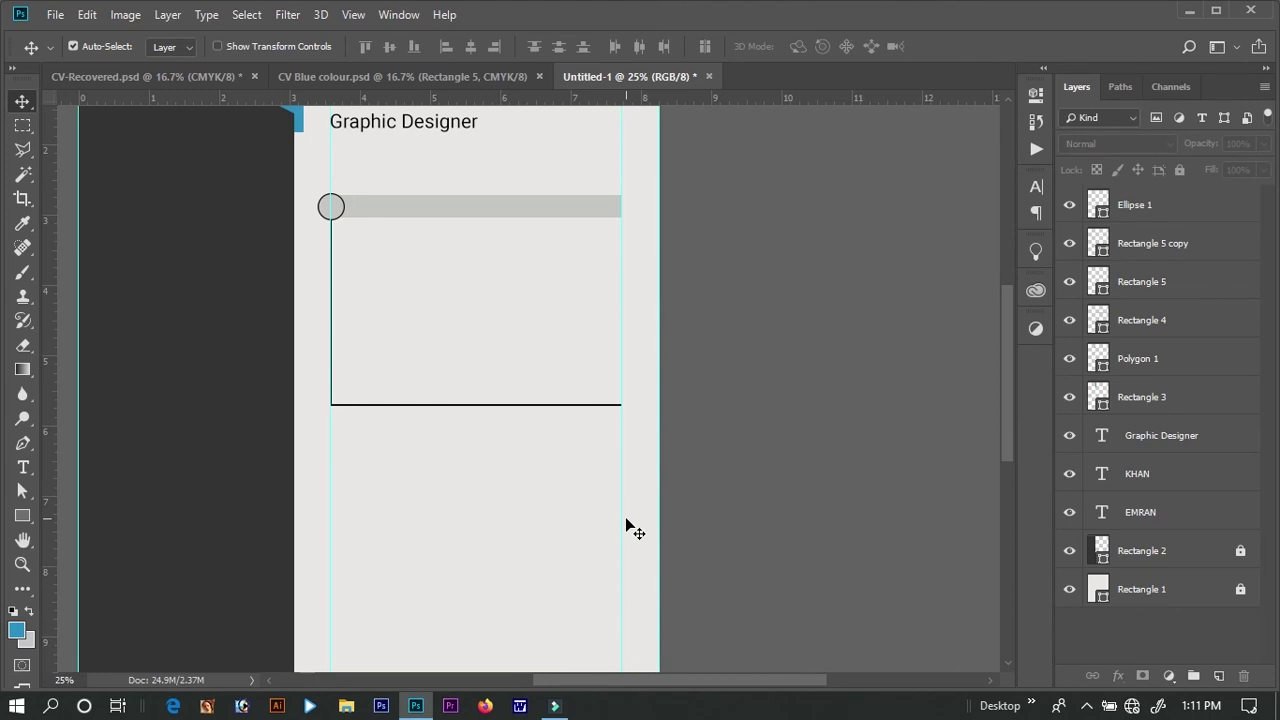
# - Draw a small black-filled dot on the vertical line
pyautogui.press('z')
pyautogui.click(347, 279)
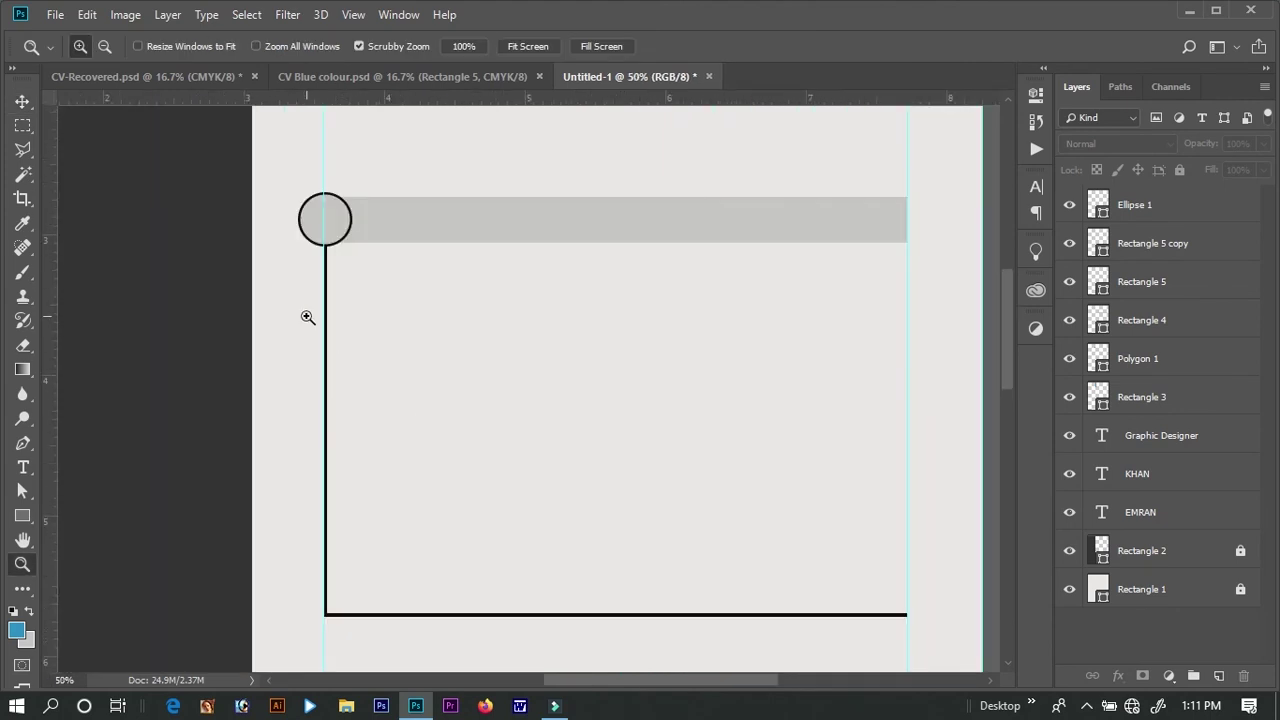
pyautogui.hotkey('ctrl', '+')
pyautogui.hotkey('ctrl', '+')
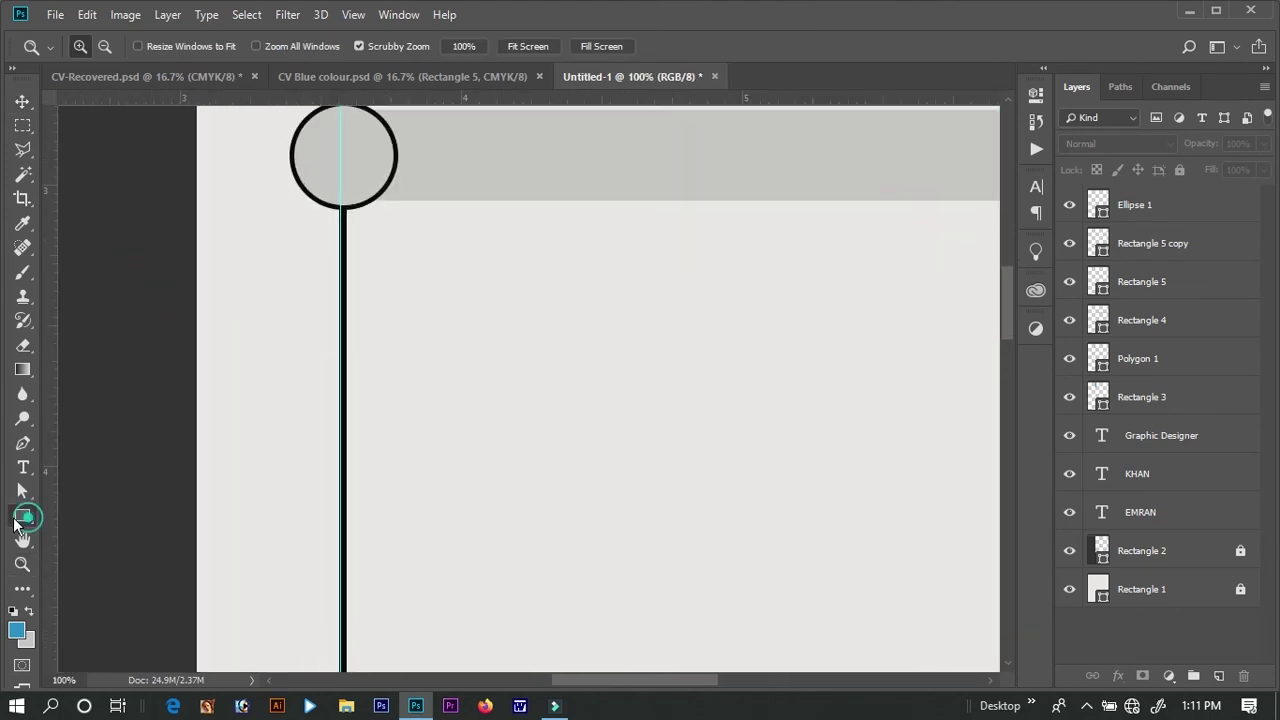
pyautogui.rightClick(16, 520)
pyautogui.click(90, 552)
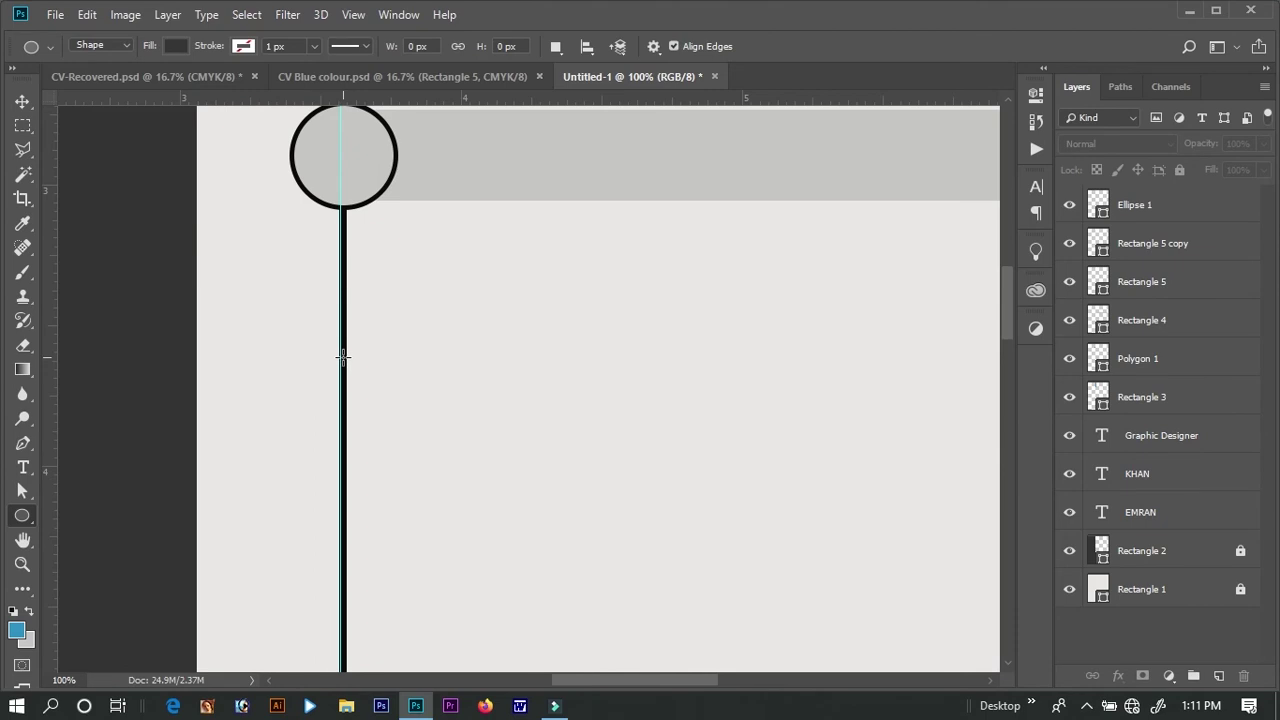
pyautogui.moveTo(342, 356); pyautogui.dragTo(349, 370)
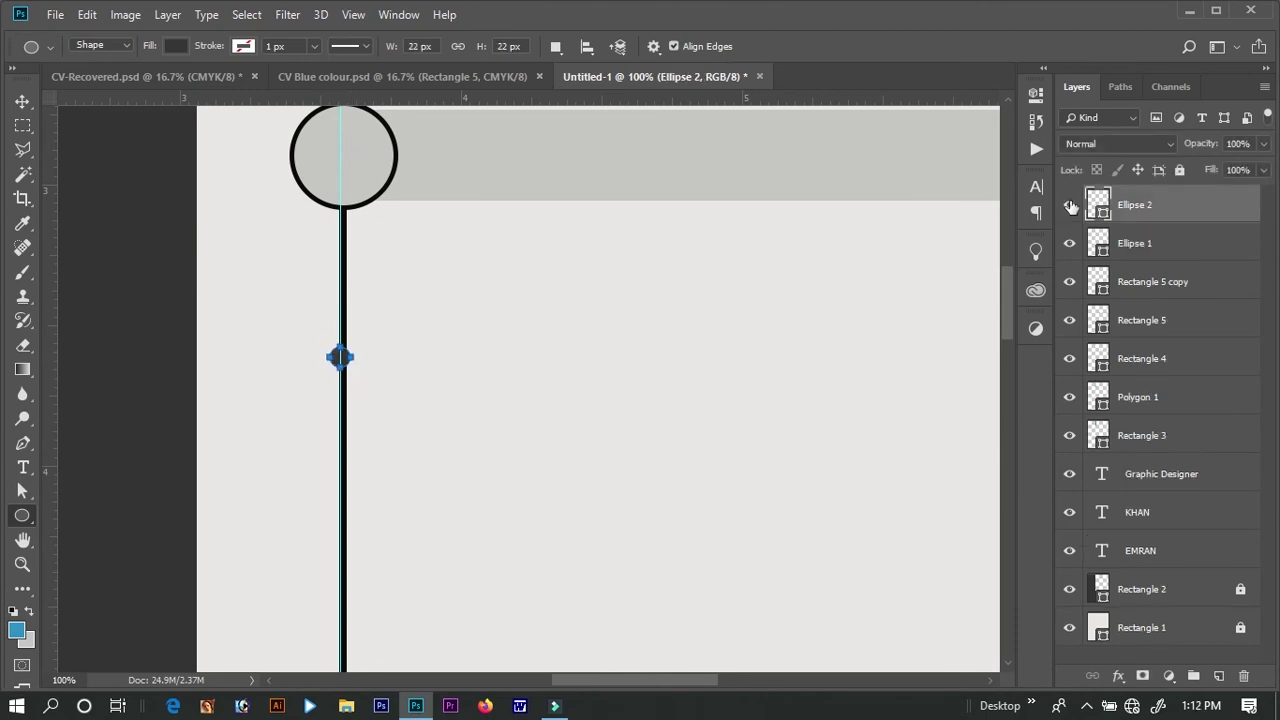
pyautogui.doubleClick(1098, 204)
pyautogui.moveTo(968, 434); pyautogui.dragTo(775, 545)
pyautogui.click(1226, 300)
# - Duplicate the small dot further down the timeline and check the spacing
pyautogui.press('v')
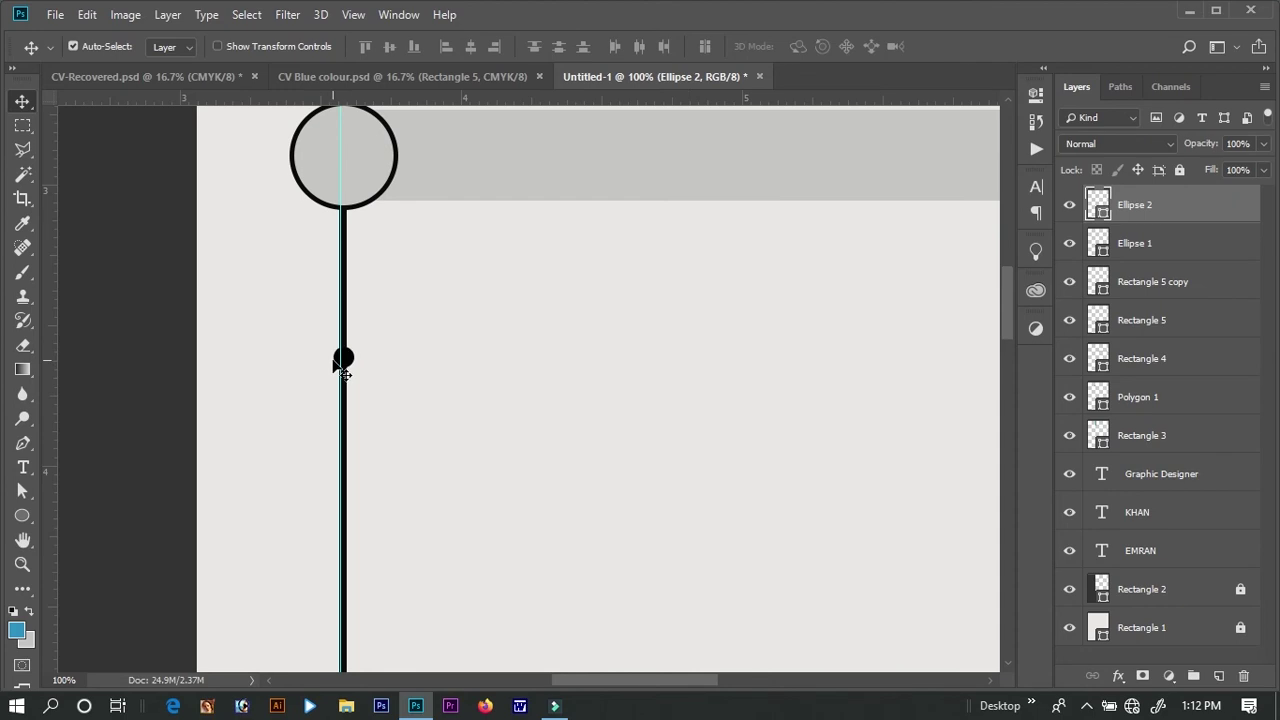
pyautogui.hotkey('ctrl', '-')
pyautogui.hotkey('ctrl', '-')
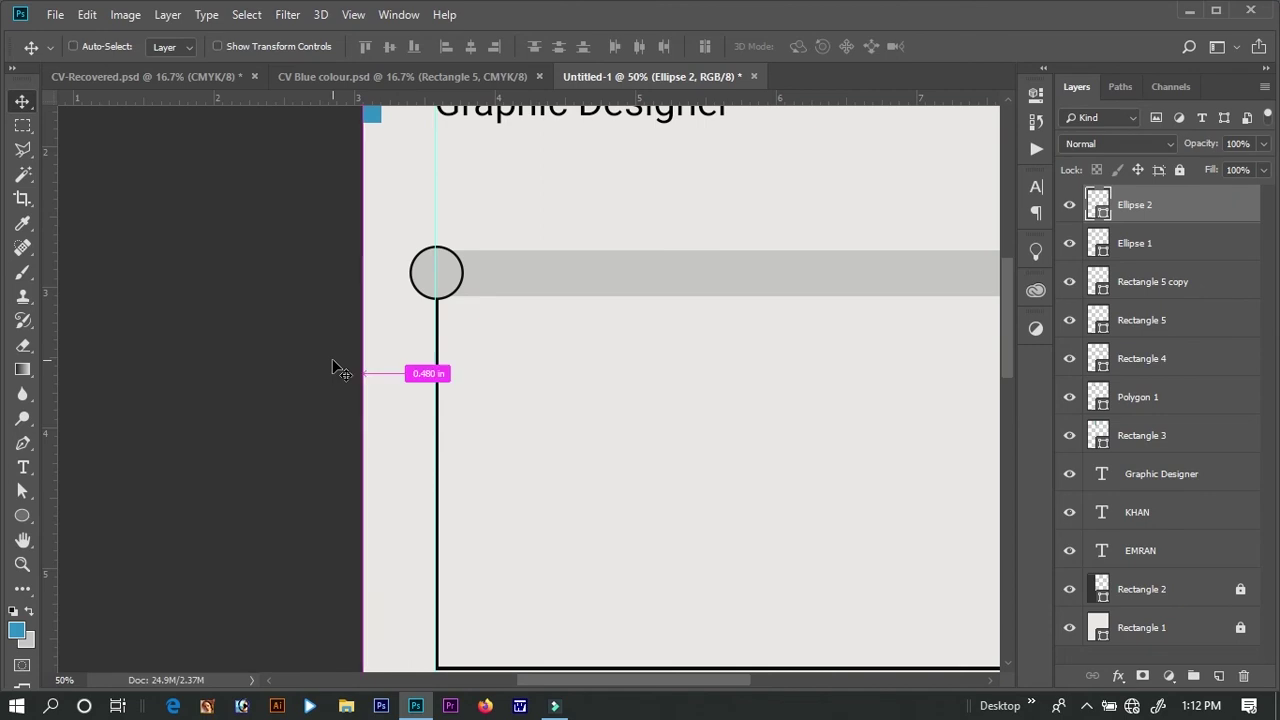
pyautogui.hotkey('ctrl', '0')
pyautogui.hotkey('ctrl', '+')
pyautogui.hotkey('ctrl', '+')
pyautogui.hotkey('ctrl', '+')
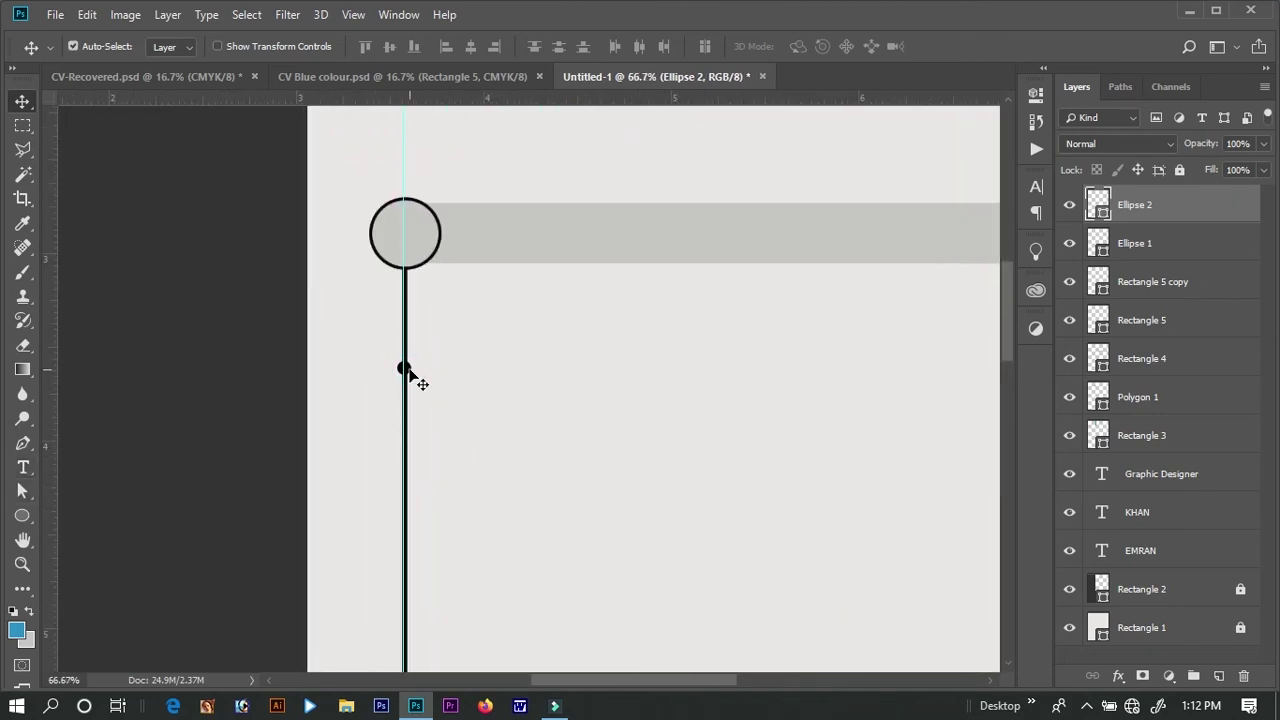
pyautogui.moveTo(404, 368); pyautogui.dragTo(402, 624)
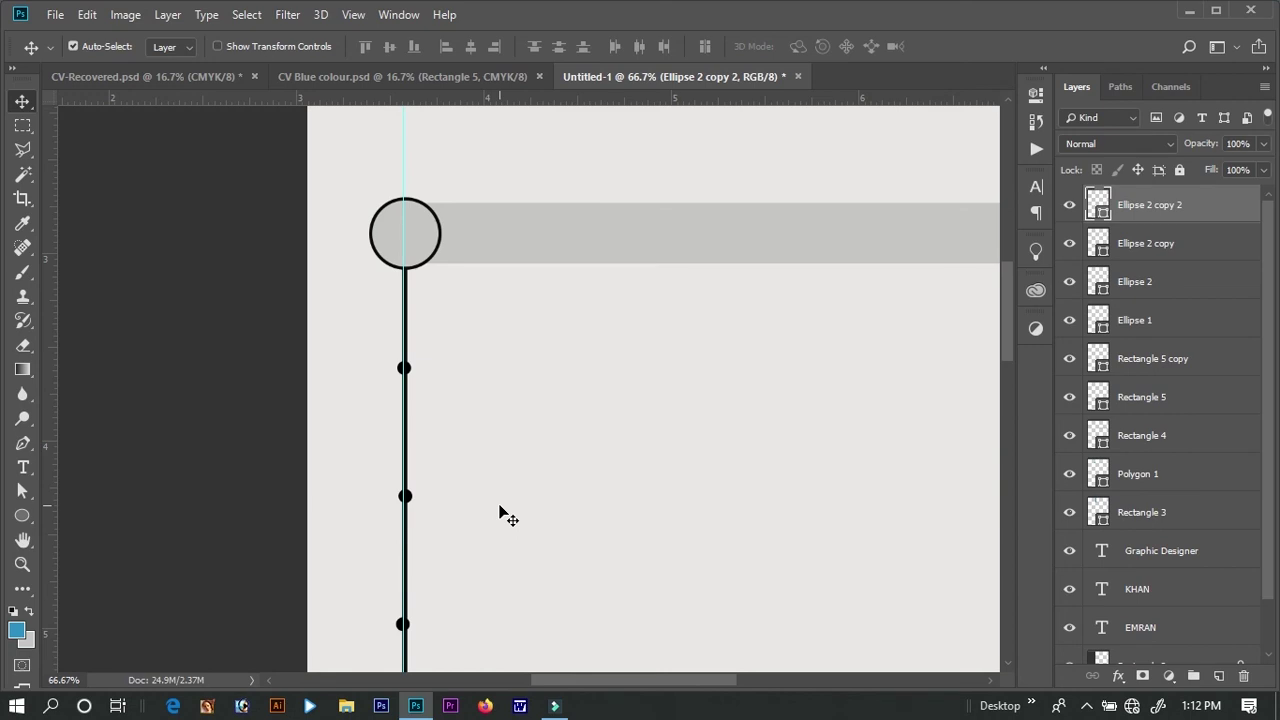
pyautogui.press('ctrl')
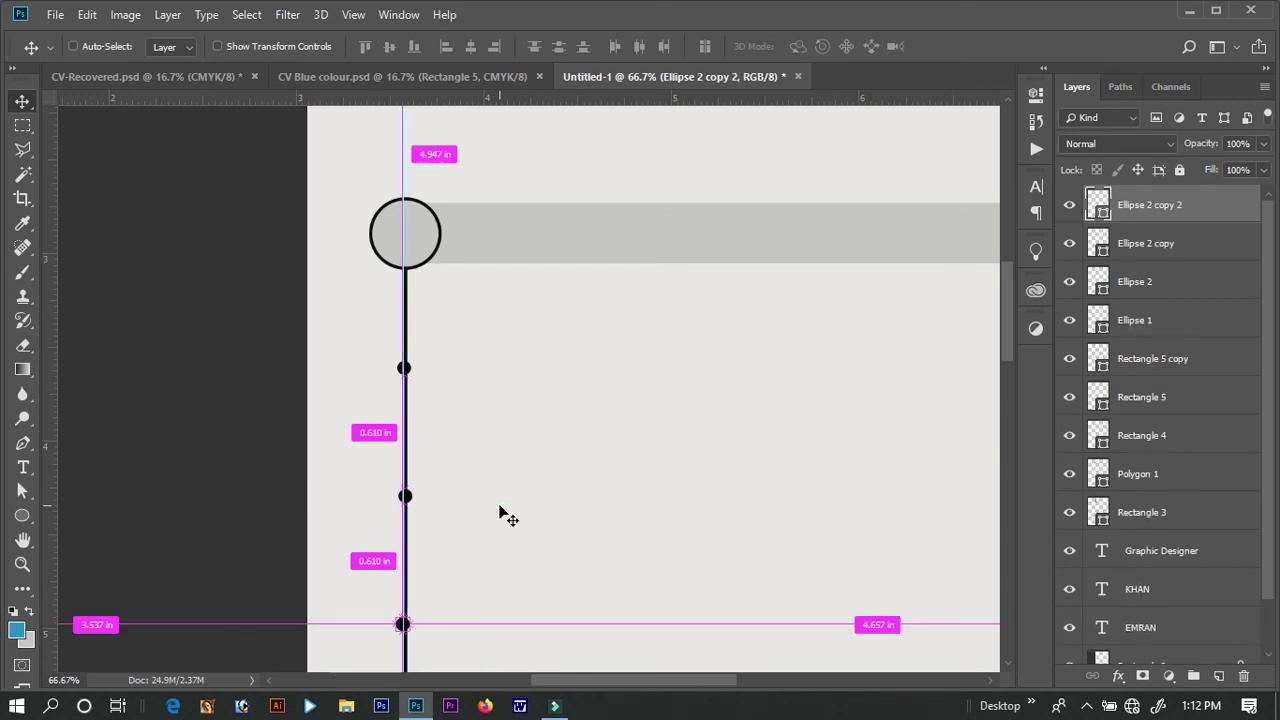
# - Remove the duplicated dots with three step-backward undos
pyautogui.hotkey('ctrl', 'alt', 'z')
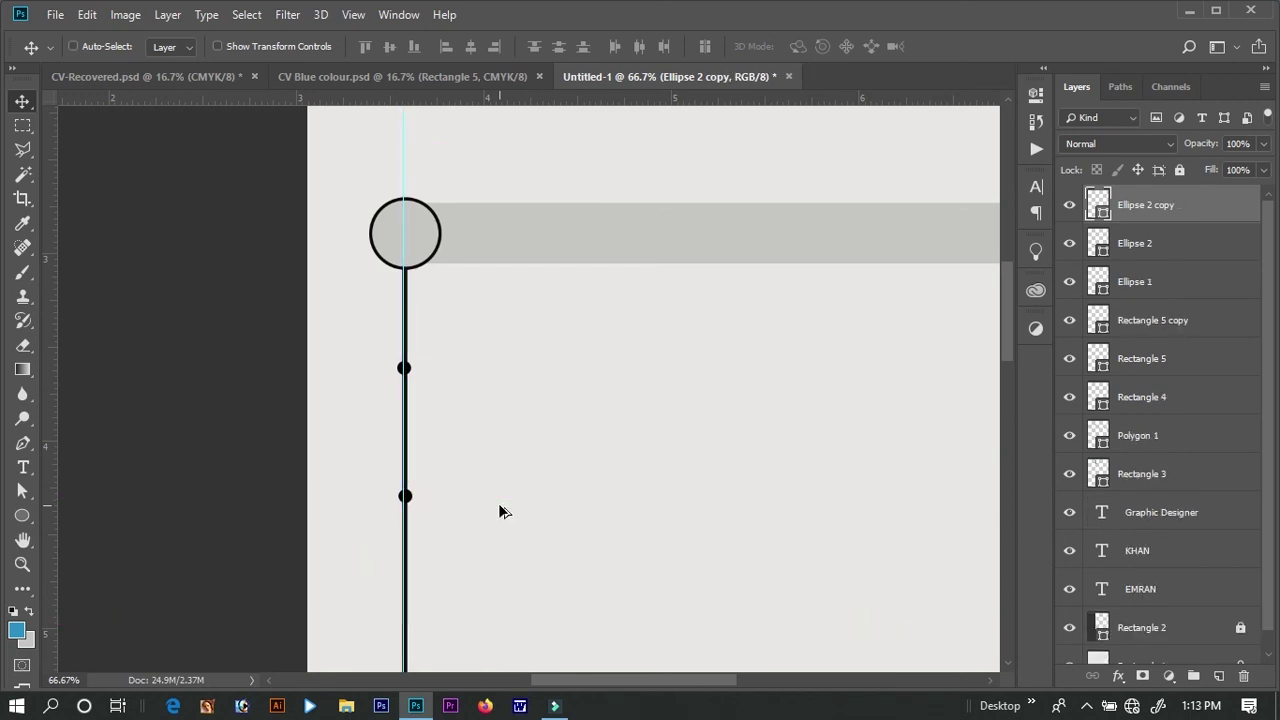
pyautogui.hotkey('ctrl', 'alt', 'z')
pyautogui.hotkey('ctrl', 'alt', 'z')
# - Bring the 2010-2011 SSC, 2012-2013 HSC and 2014-2017 BBS entries from CV Blue colour beside the timeline
pyautogui.hotkey('ctrl', 'shift', 'Tab')
pyautogui.hotkey('ctrl', 'alt', 'z')
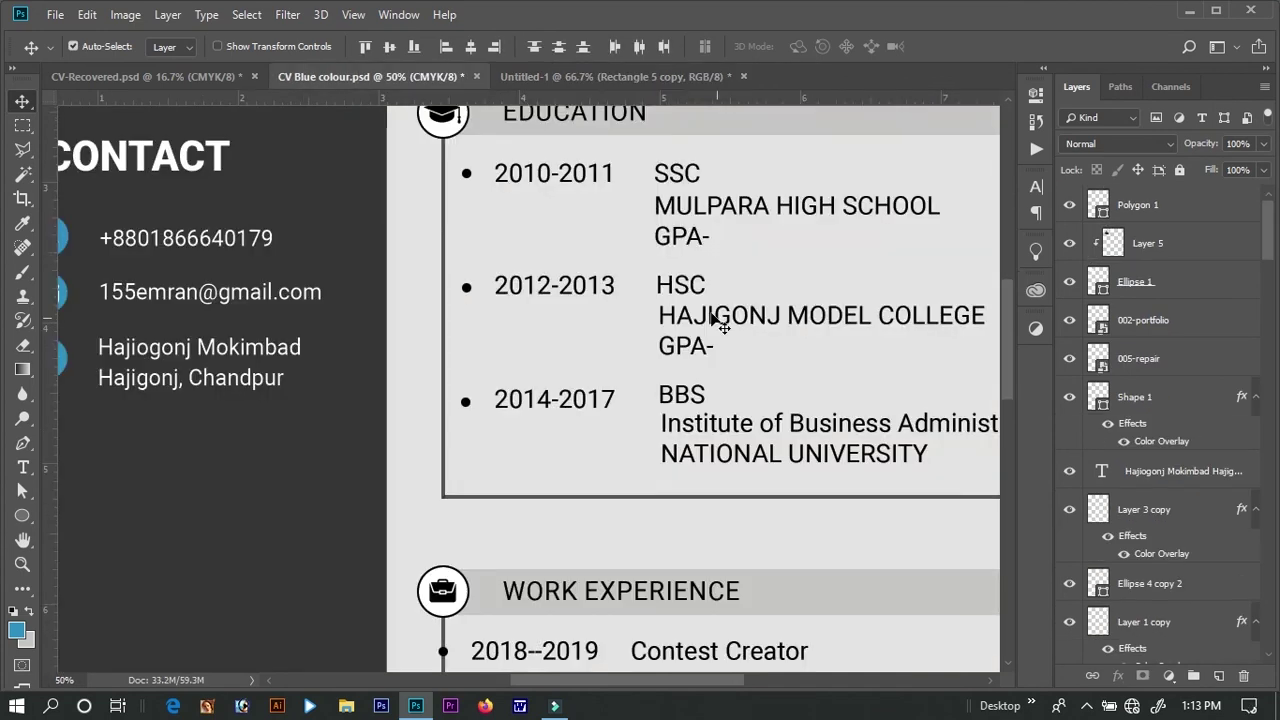
pyautogui.hotkey('ctrl', 'Tab')
pyautogui.moveTo(645, 470); pyautogui.dragTo(700, 400)
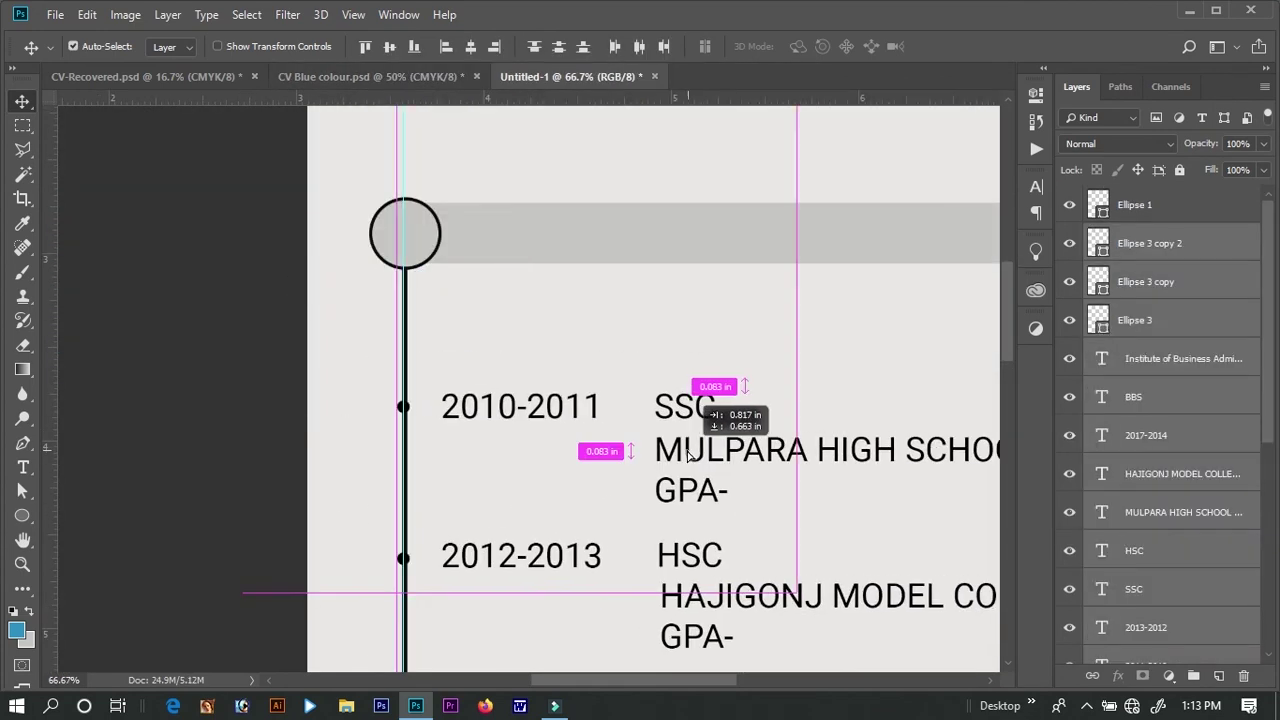
pyautogui.hotkey('ctrl', '-')
pyautogui.hotkey('ctrl', '-')
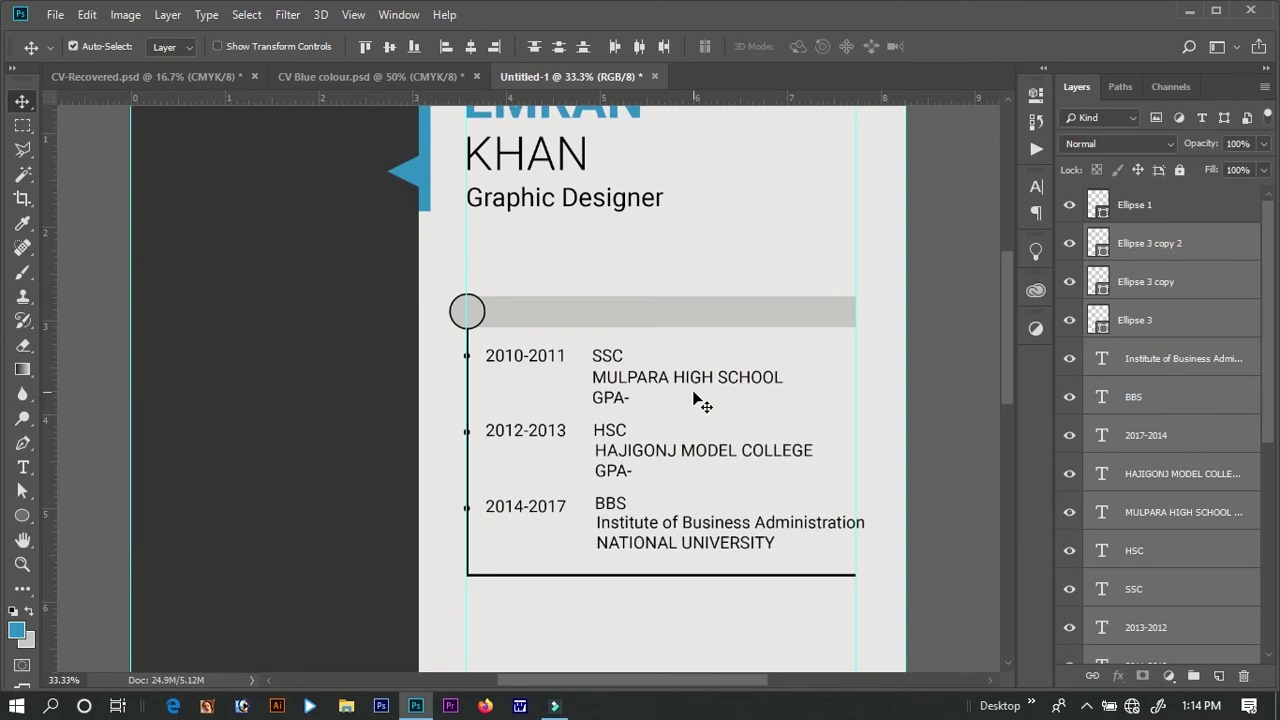
pyautogui.press('Down')
pyautogui.press('Down')
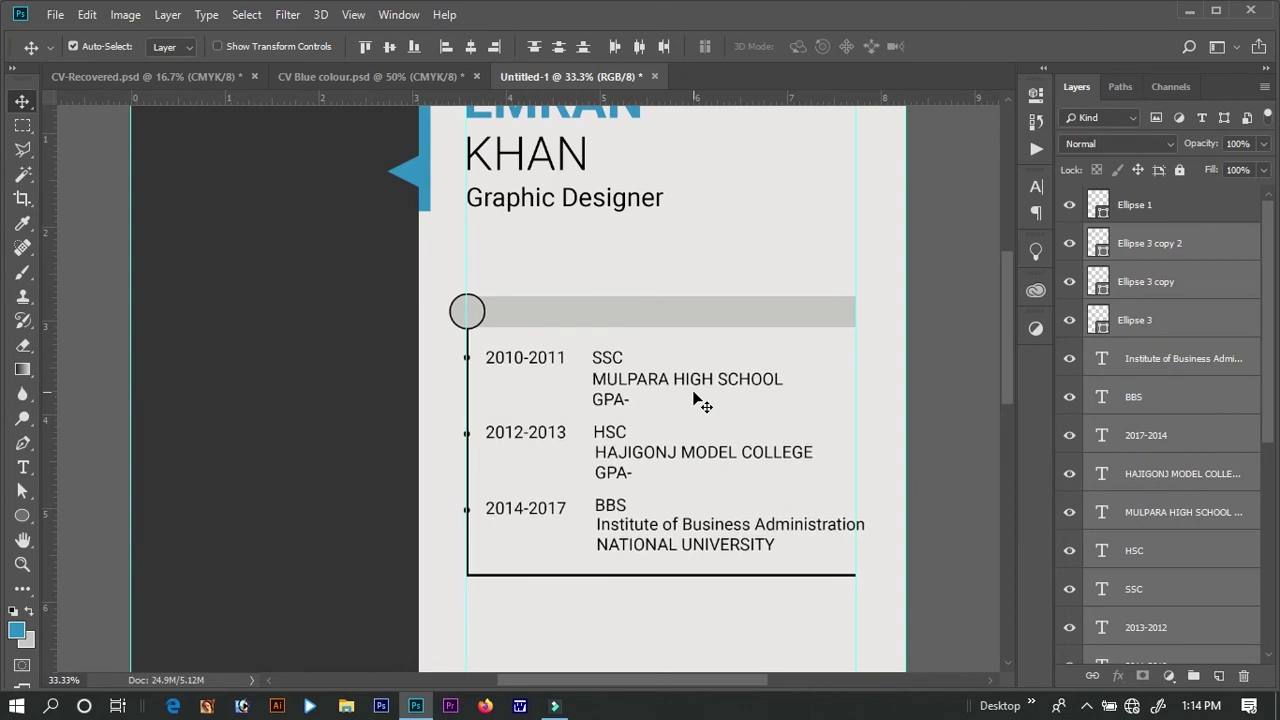
pyautogui.hotkey('ctrl', '-')
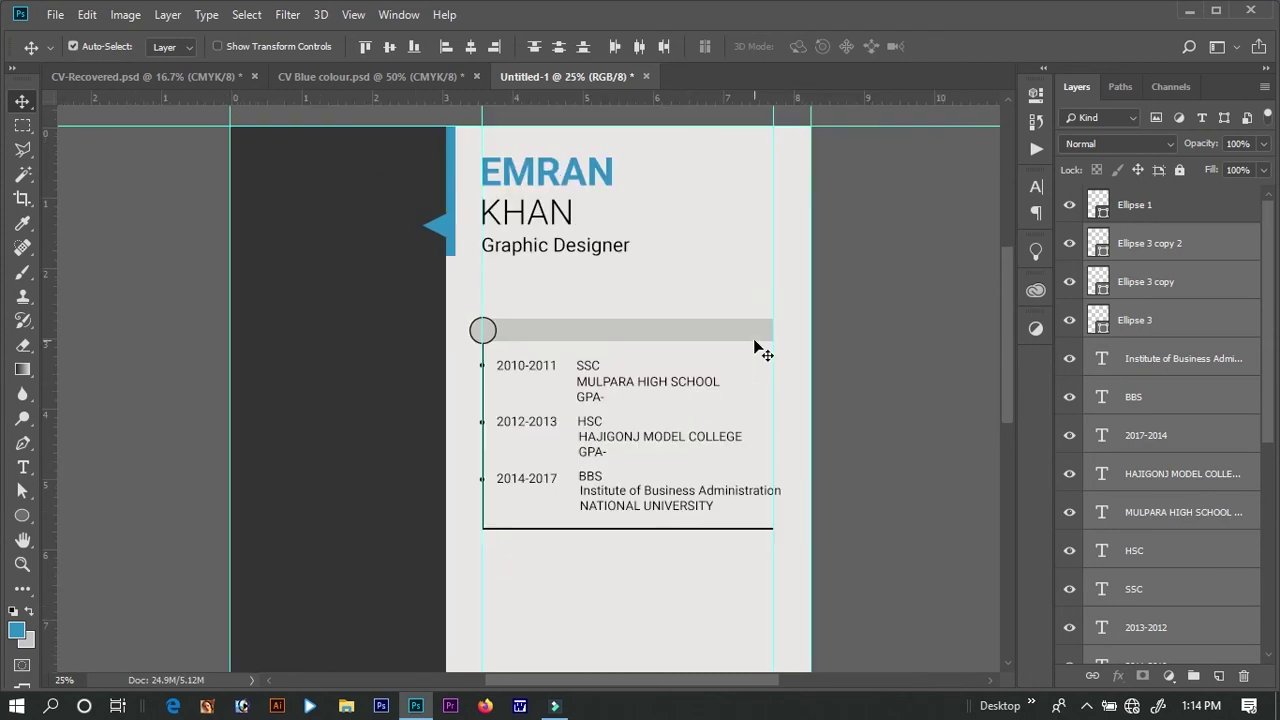
# - Move the right guide slightly outward and stretch the grey header bar to it
pyautogui.click(757, 337)
pyautogui.moveTo(773, 306); pyautogui.dragTo(784, 307)
pyautogui.click(761, 322)
pyautogui.press('ctrl')
pyautogui.click(761, 328)
pyautogui.hotkey('ctrl', 't')
pyautogui.moveTo(774, 330); pyautogui.dragTo(781, 330)
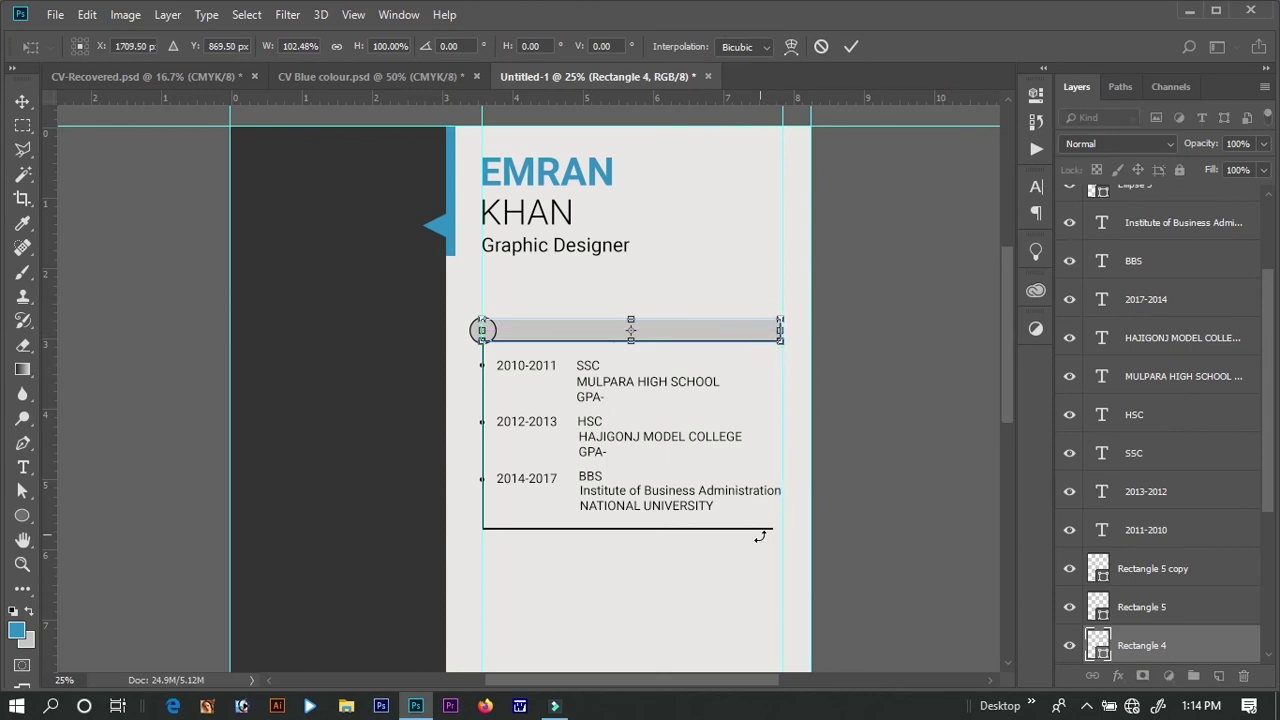
pyautogui.press('Return')
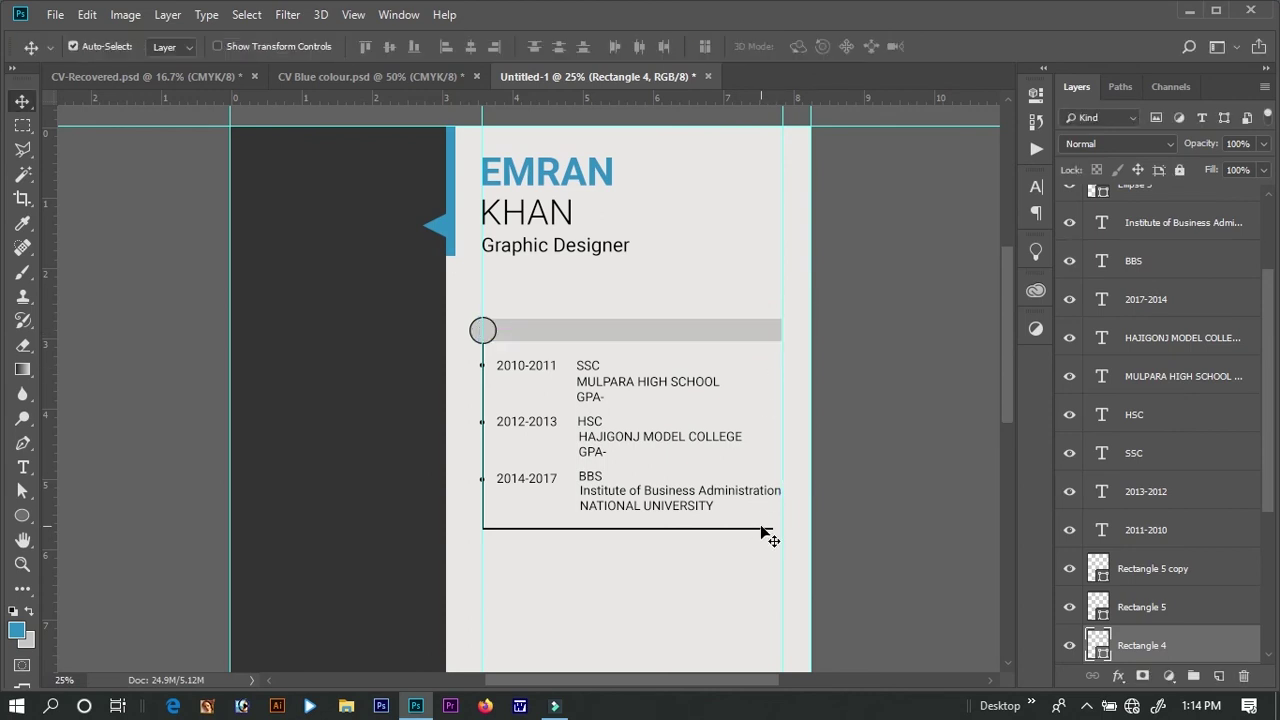
# - Stretch the education section's bottom line to the new guide, about 103.29% width
pyautogui.click(768, 530)
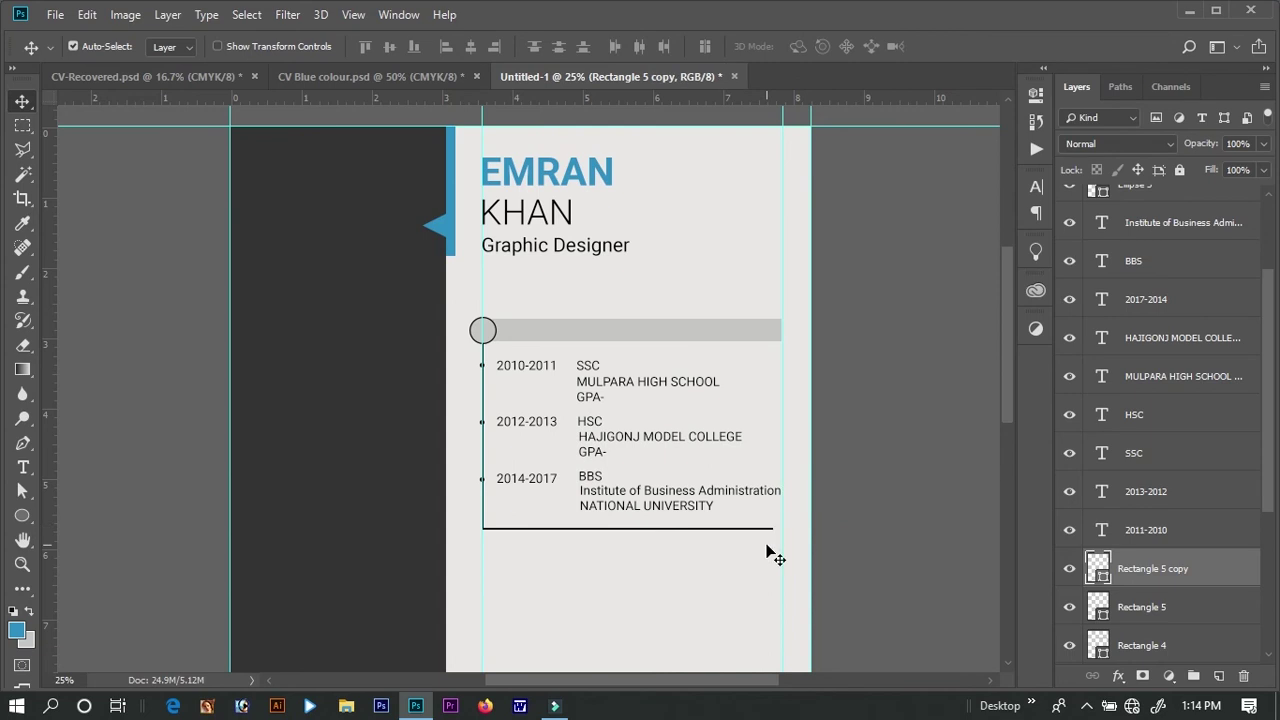
pyautogui.press('ctrl')
pyautogui.hotkey('ctrl', 't')
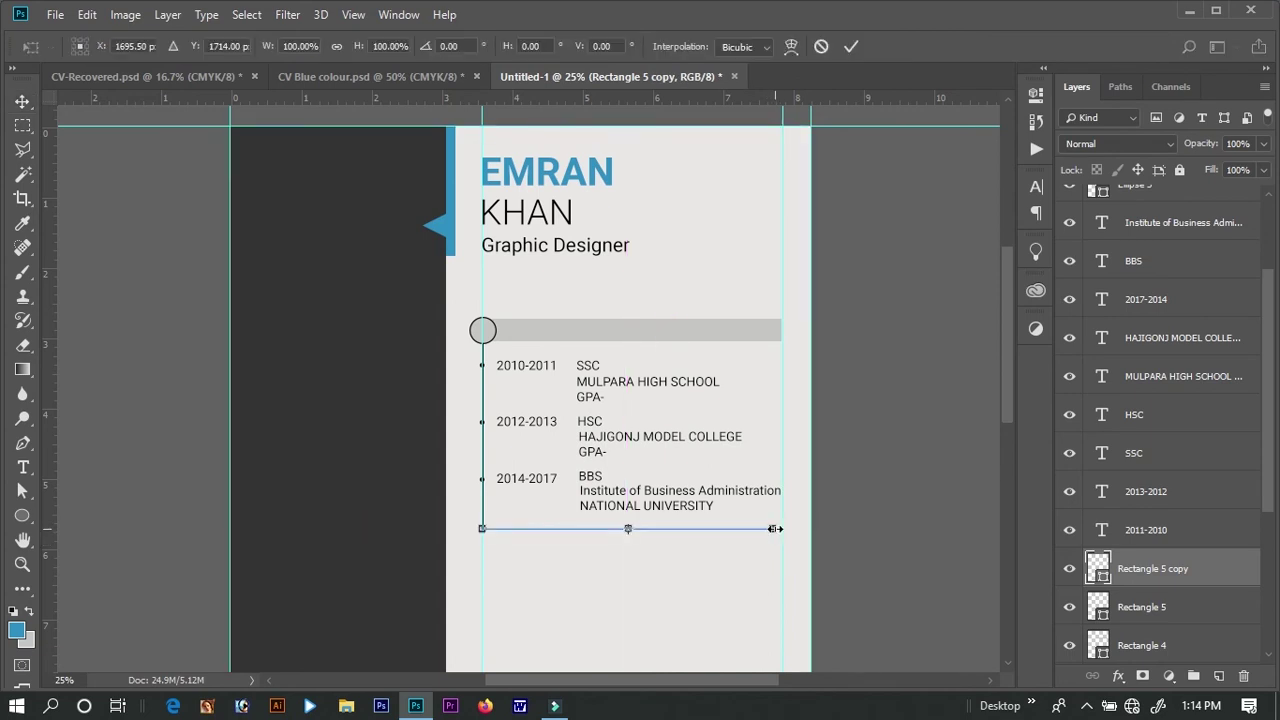
pyautogui.moveTo(774, 528); pyautogui.dragTo(779, 528)
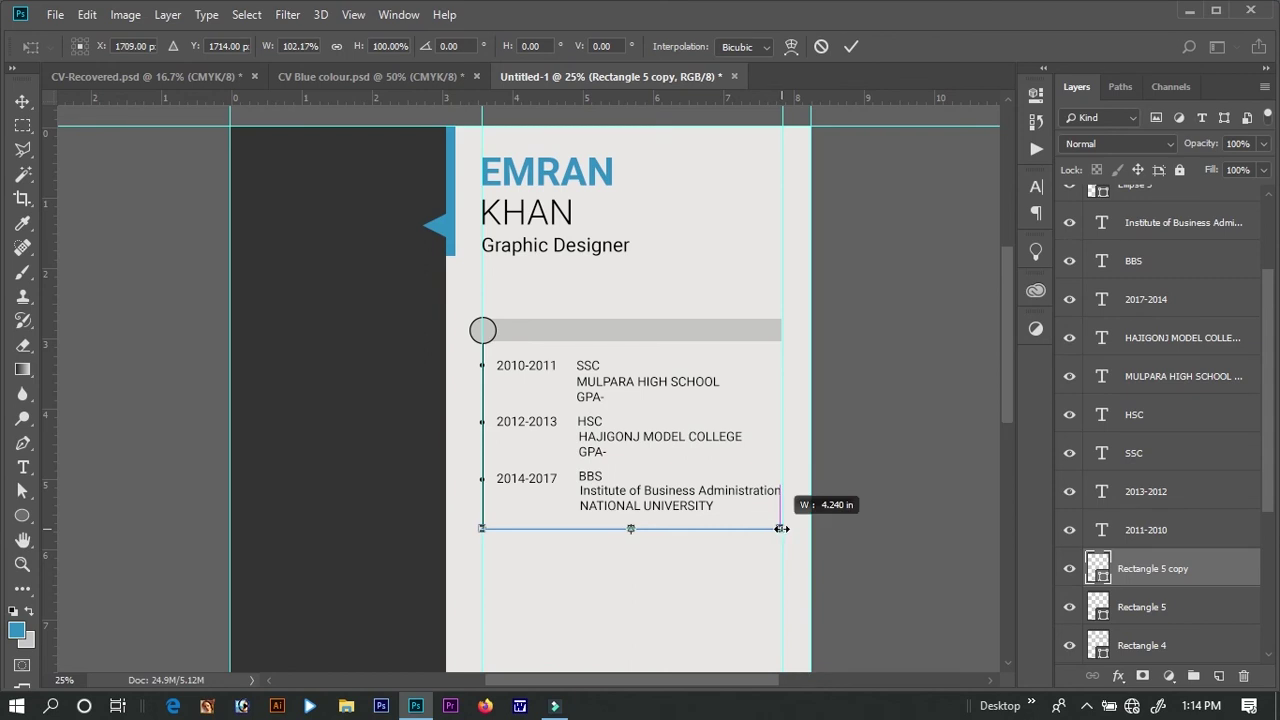
pyautogui.moveTo(781, 528); pyautogui.dragTo(785, 528)
pyautogui.press('Return')
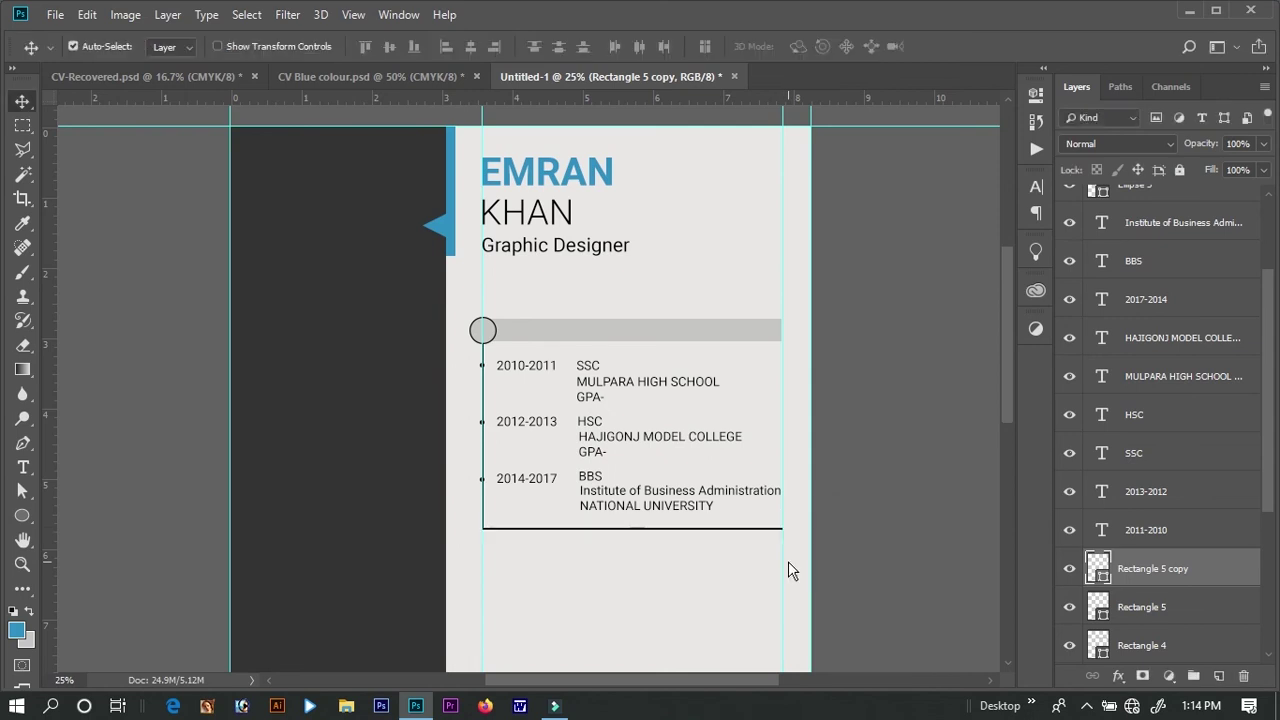
pyautogui.moveTo(788, 561); pyautogui.dragTo(788, 563)
pyautogui.hotkey('ctrl', '-')
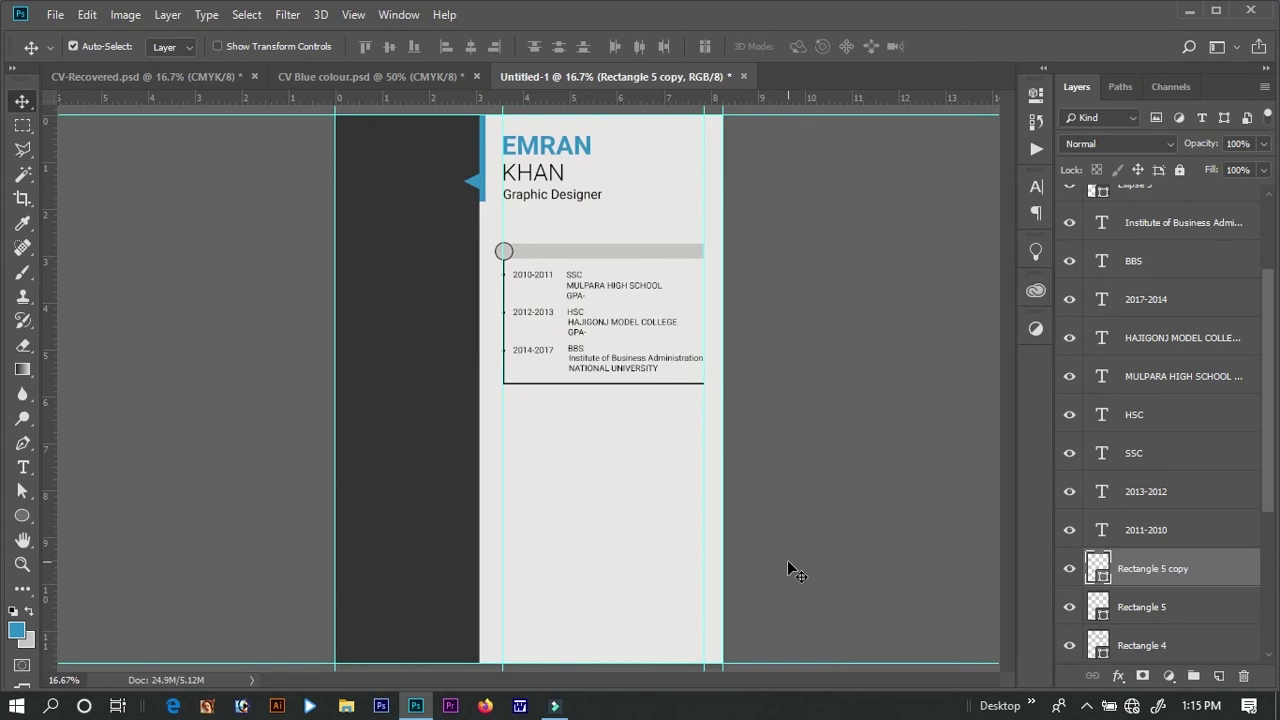
# - Bring the three-job WORK EXPERIENCE section below education, nudge it up, and drag in Skills & Expertise
pyautogui.click(314, 77)
pyautogui.scroll(-2, 563, 369)
pyautogui.hotkey('ctrl', '-')
pyautogui.hotkey('ctrl', '-')
pyautogui.moveTo(507, 461)
pyautogui.mouseDown()
pyautogui.moveTo(576, 470)
pyautogui.moveTo(589, 440)
pyautogui.mouseUp()
pyautogui.hotkey('shift', 'Up')
pyautogui.hotkey('shift', 'Up')
pyautogui.hotkey('shift', 'Up')
pyautogui.hotkey('shift', 'Up')
pyautogui.hotkey('shift', 'Up')
pyautogui.hotkey('shift', 'Up')
pyautogui.hotkey('shift', 'Up')
pyautogui.hotkey('shift', 'Right')
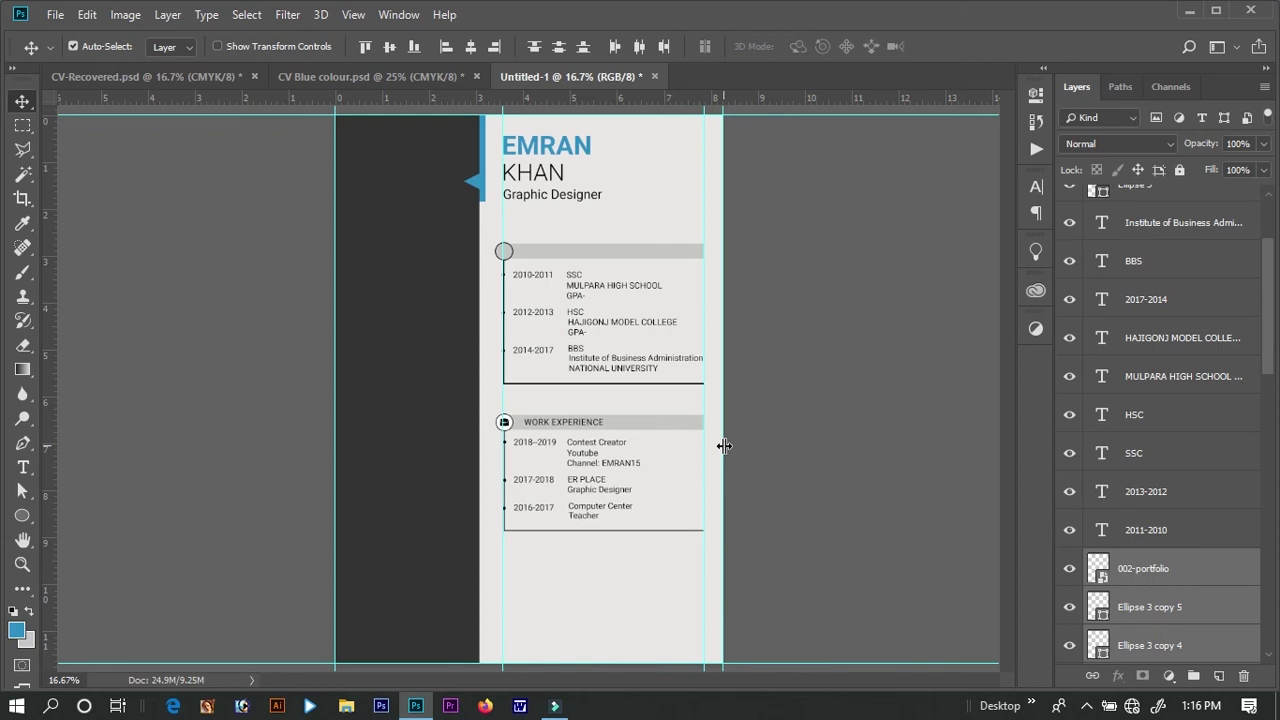
pyautogui.click(811, 500)
pyautogui.moveTo(492, 404); pyautogui.dragTo(665, 535)
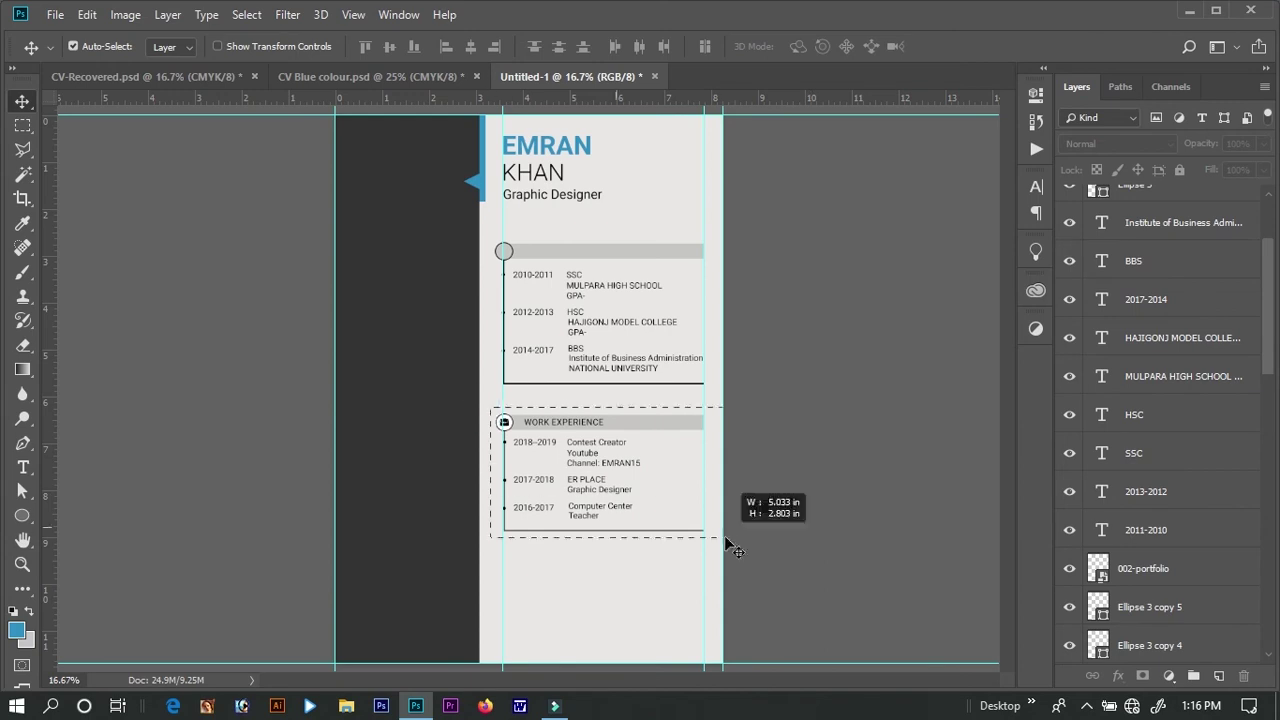
pyautogui.hotkey('shift', 'Up')
pyautogui.hotkey('shift', 'Up')
pyautogui.hotkey('shift', 'Up')
pyautogui.hotkey('shift', 'Up')
pyautogui.hotkey('shift', 'Up')
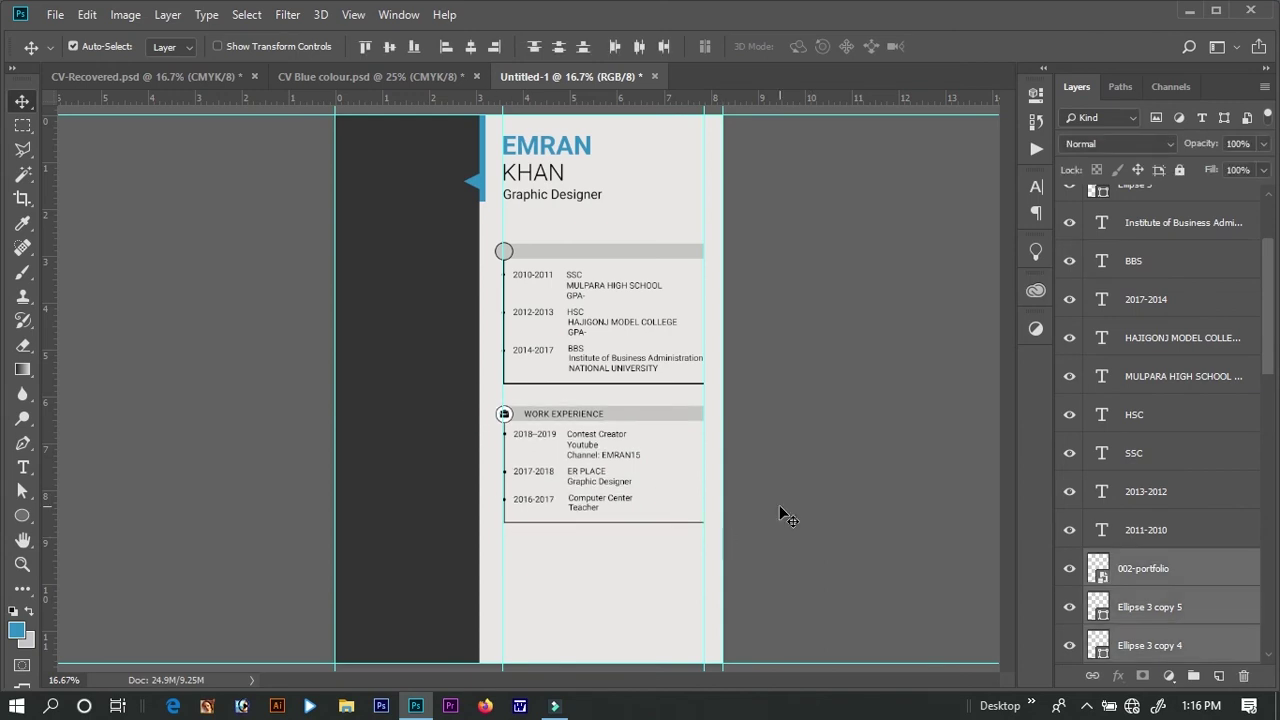
pyautogui.moveTo(531, 414)
pyautogui.mouseDown()
pyautogui.moveTo(574, 87)
pyautogui.moveTo(567, 556)
pyautogui.mouseUp()
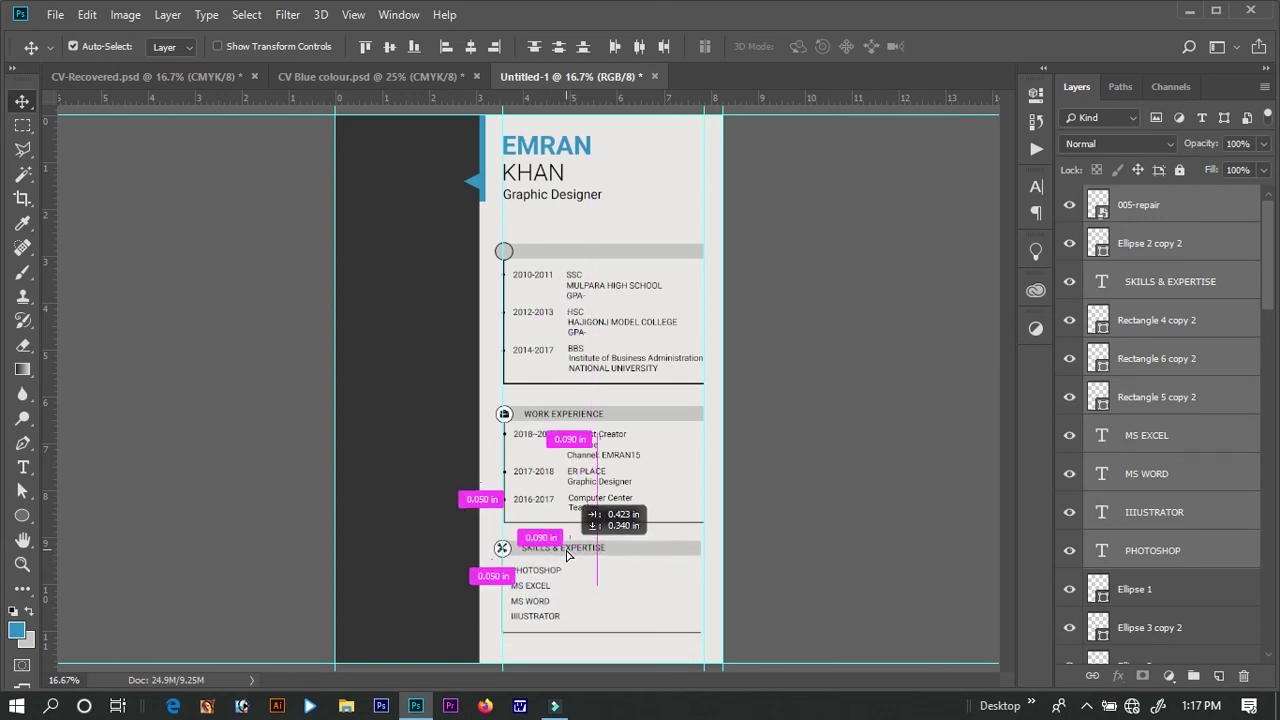
# - Align PHOTOSHOP, MS EXCEL and MS WORD skills below work experience and shift the column up
pyautogui.moveTo(566, 556); pyautogui.dragTo(571, 558)
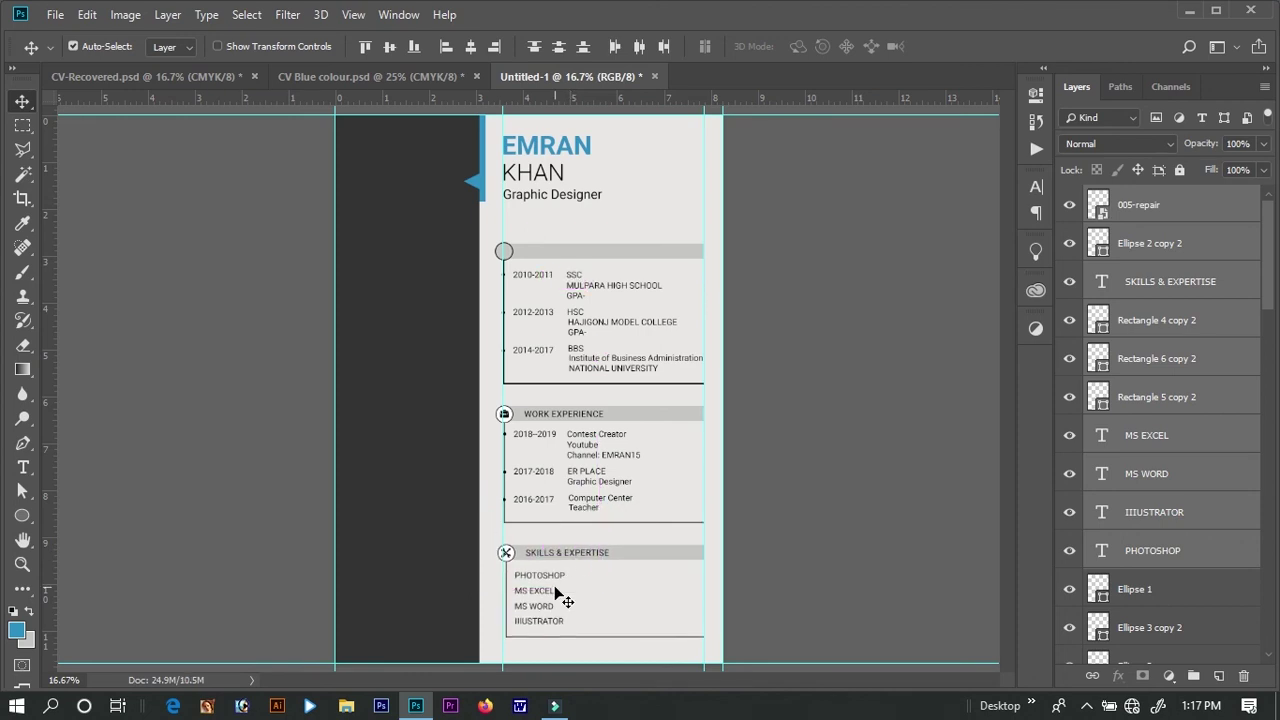
pyautogui.moveTo(545, 222); pyautogui.dragTo(628, 652)
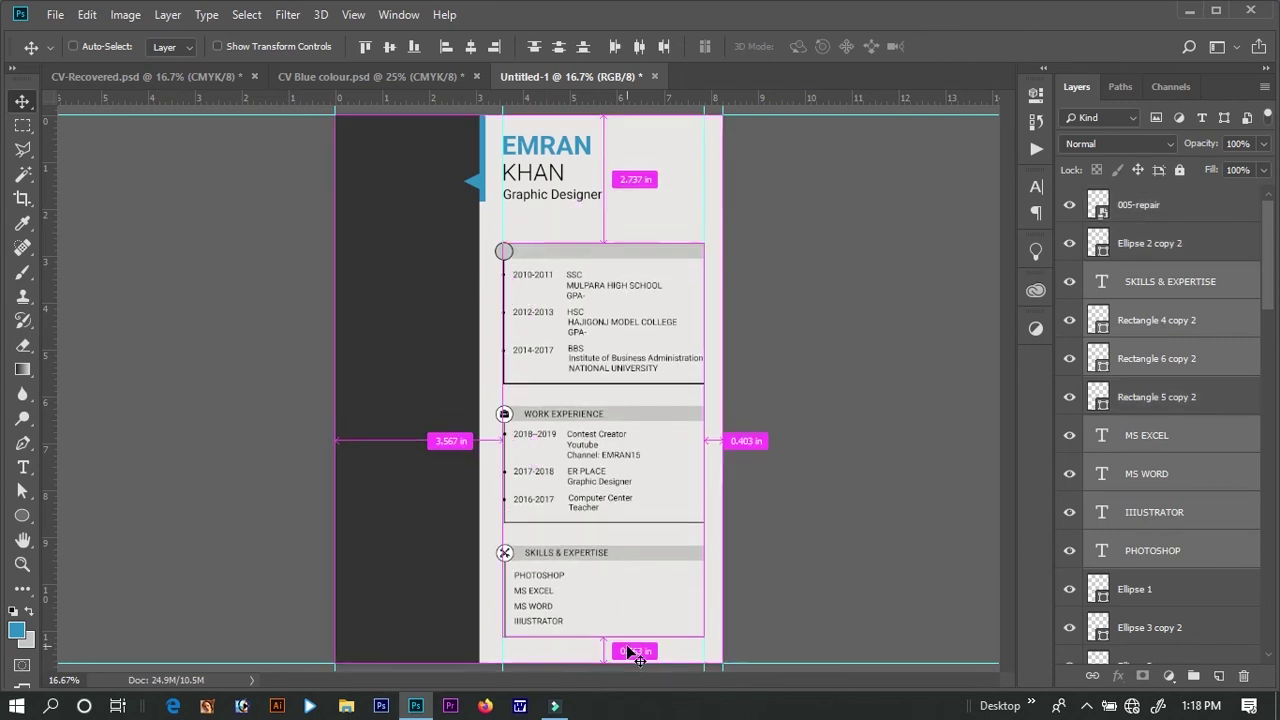
pyautogui.moveTo(457, 251); pyautogui.dragTo(751, 651)
pyautogui.hotkey('shift', 'Up')
pyautogui.hotkey('shift', 'Up')
pyautogui.hotkey('shift', 'Up')
pyautogui.hotkey('shift', 'Up')
pyautogui.hotkey('shift', 'Up')
pyautogui.hotkey('shift', 'Up')
pyautogui.click(754, 652)
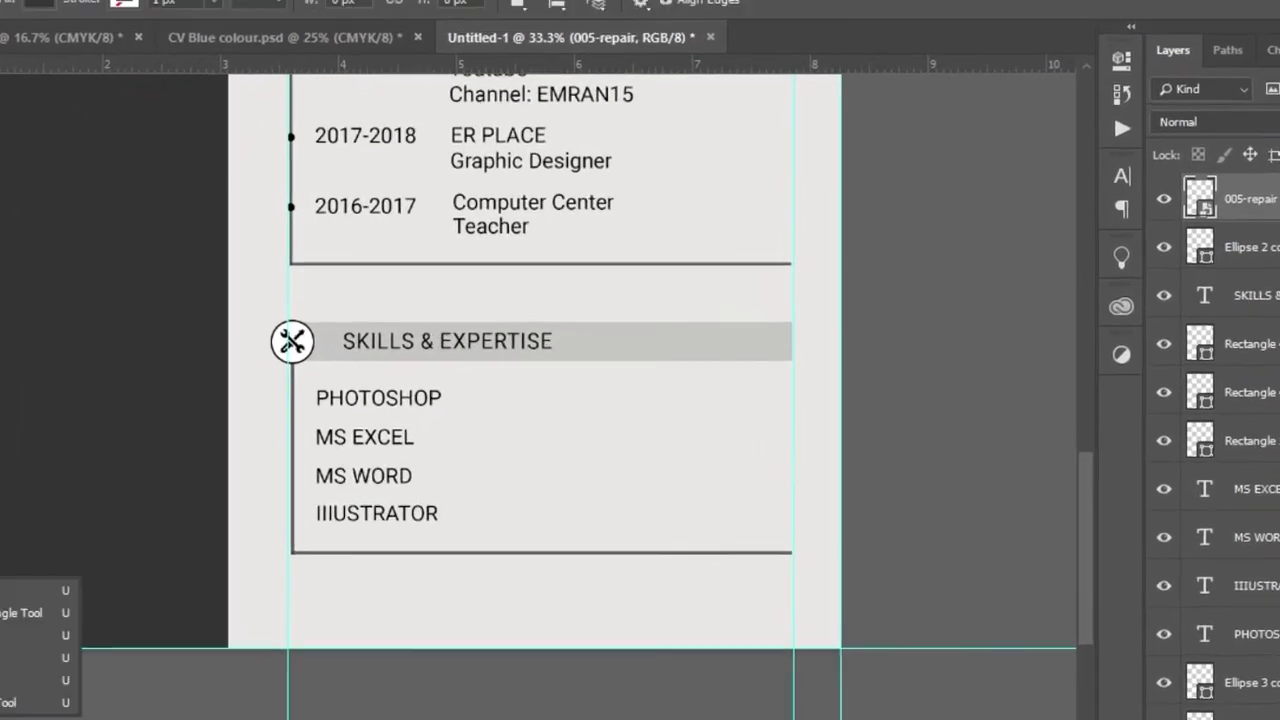
# - Create Rectangle 7 at exactly 721 px wide by 37 px high
pyautogui.click(126, 619)
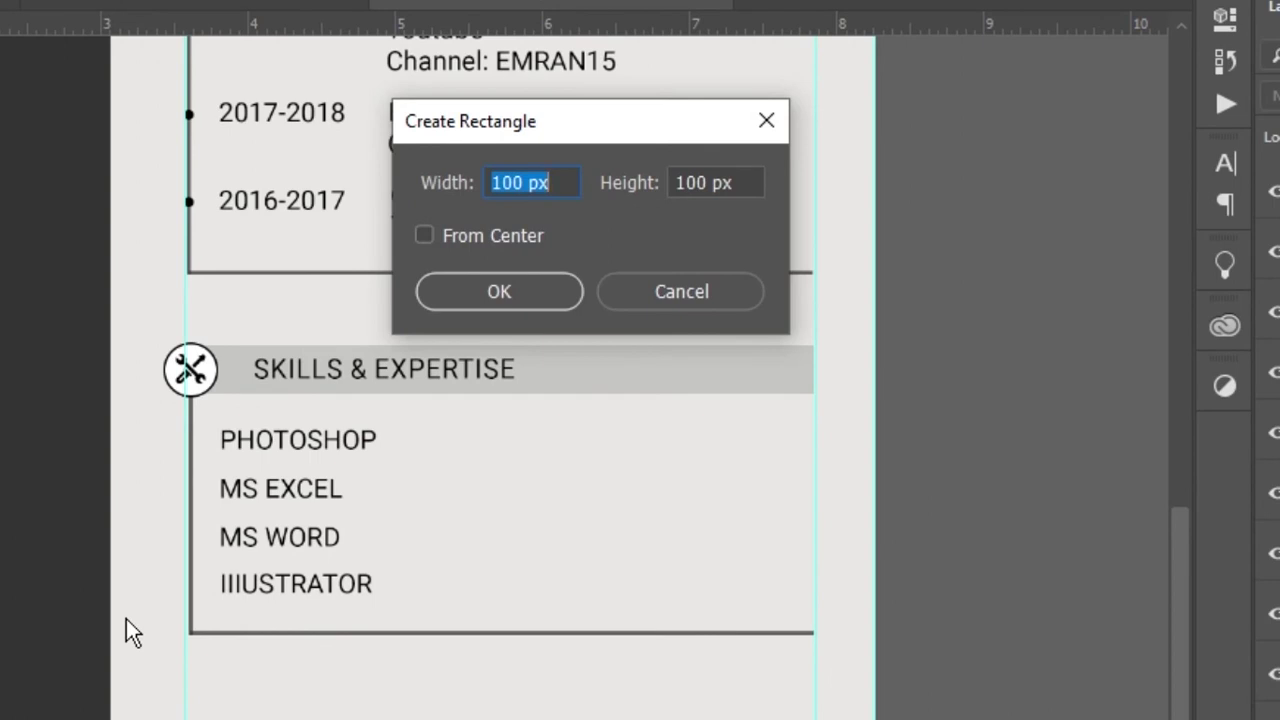
pyautogui.click(126, 619)
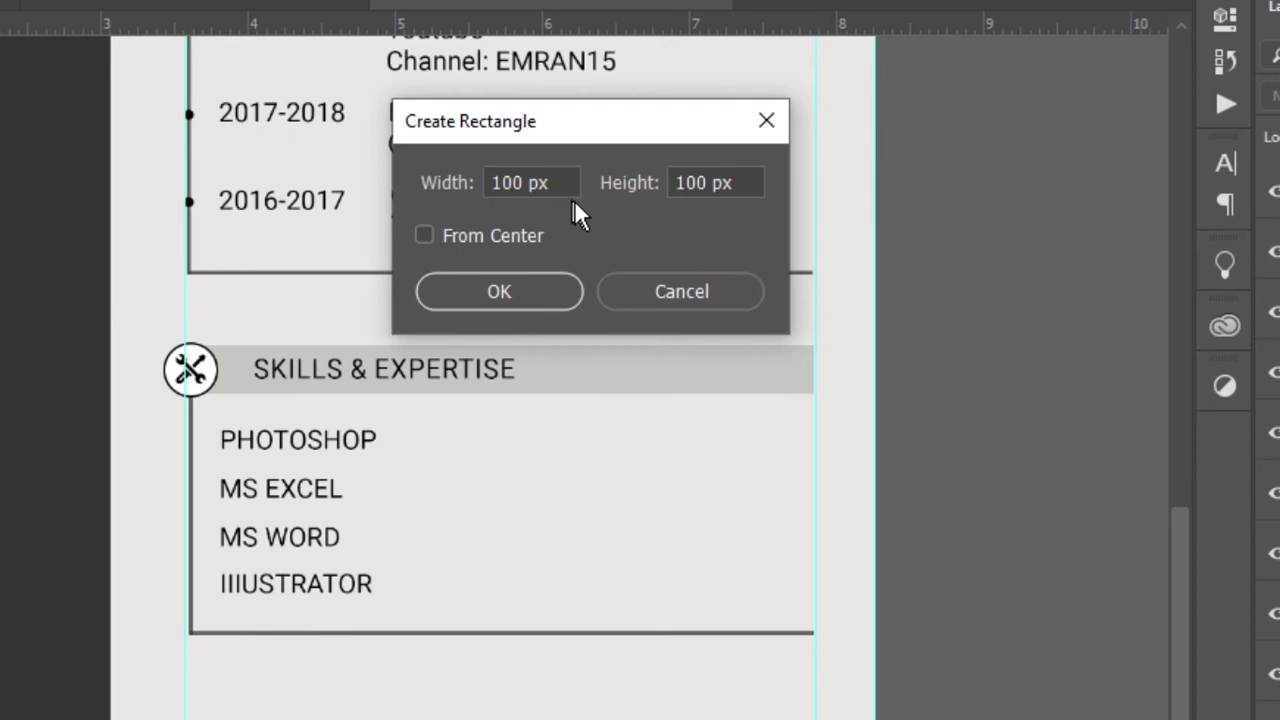
pyautogui.moveTo(570, 190); pyautogui.dragTo(488, 190)
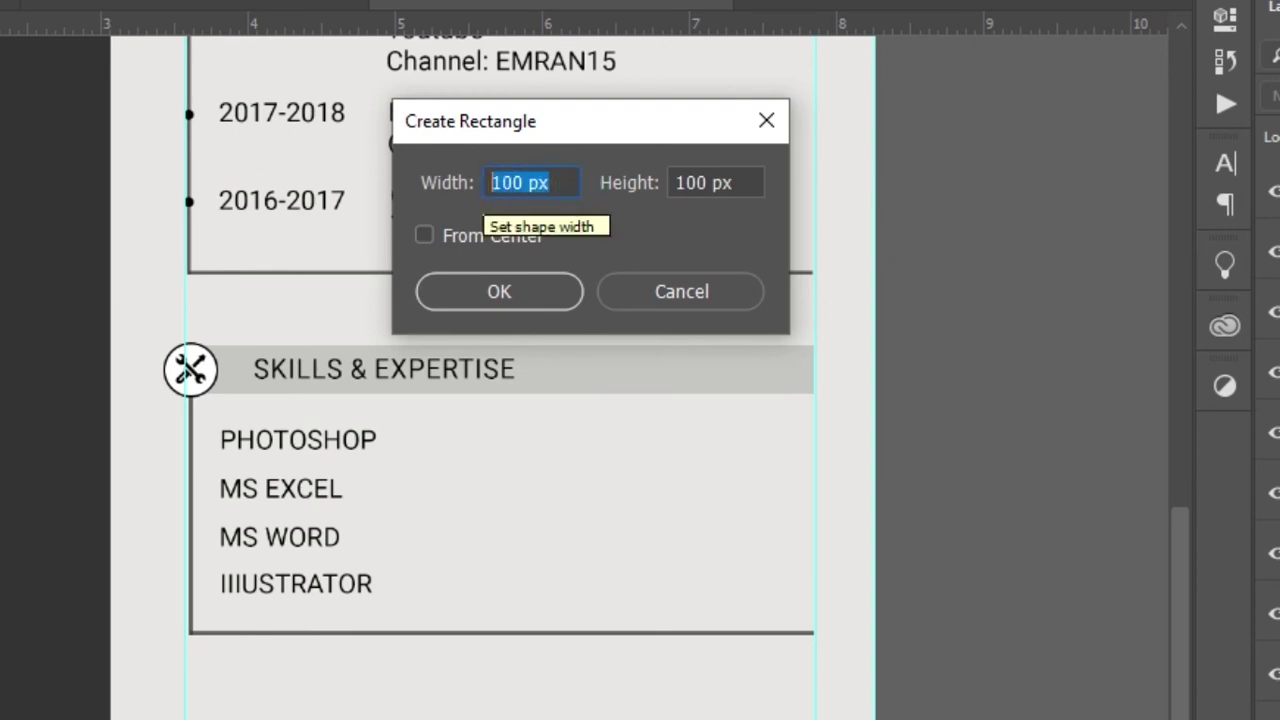
pyautogui.write('721')
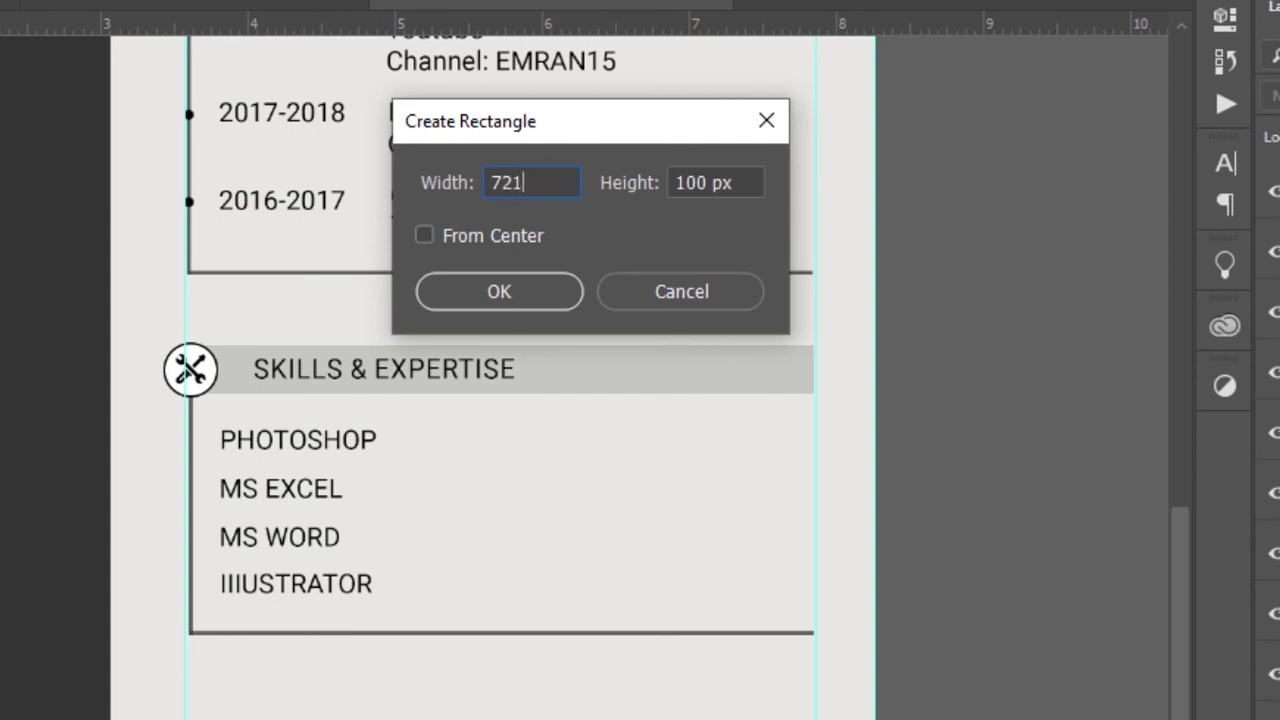
pyautogui.press('Tab')
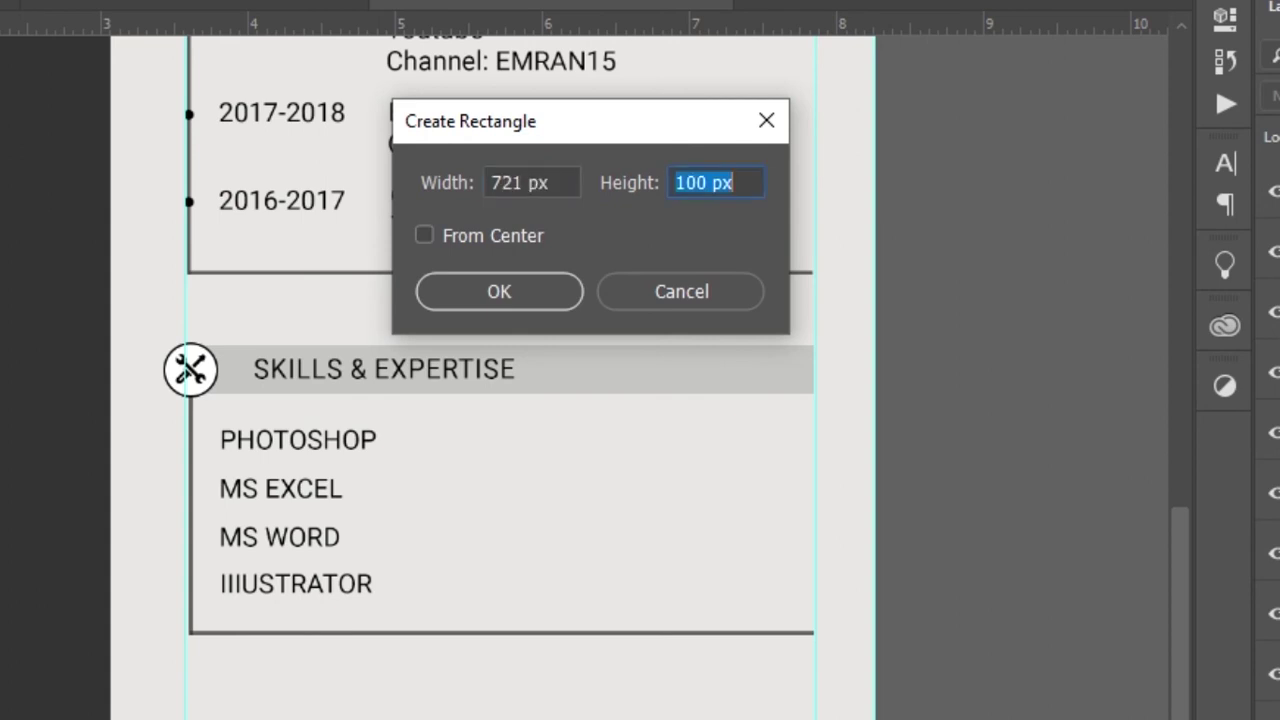
pyautogui.write('3')
pyautogui.press('Return')
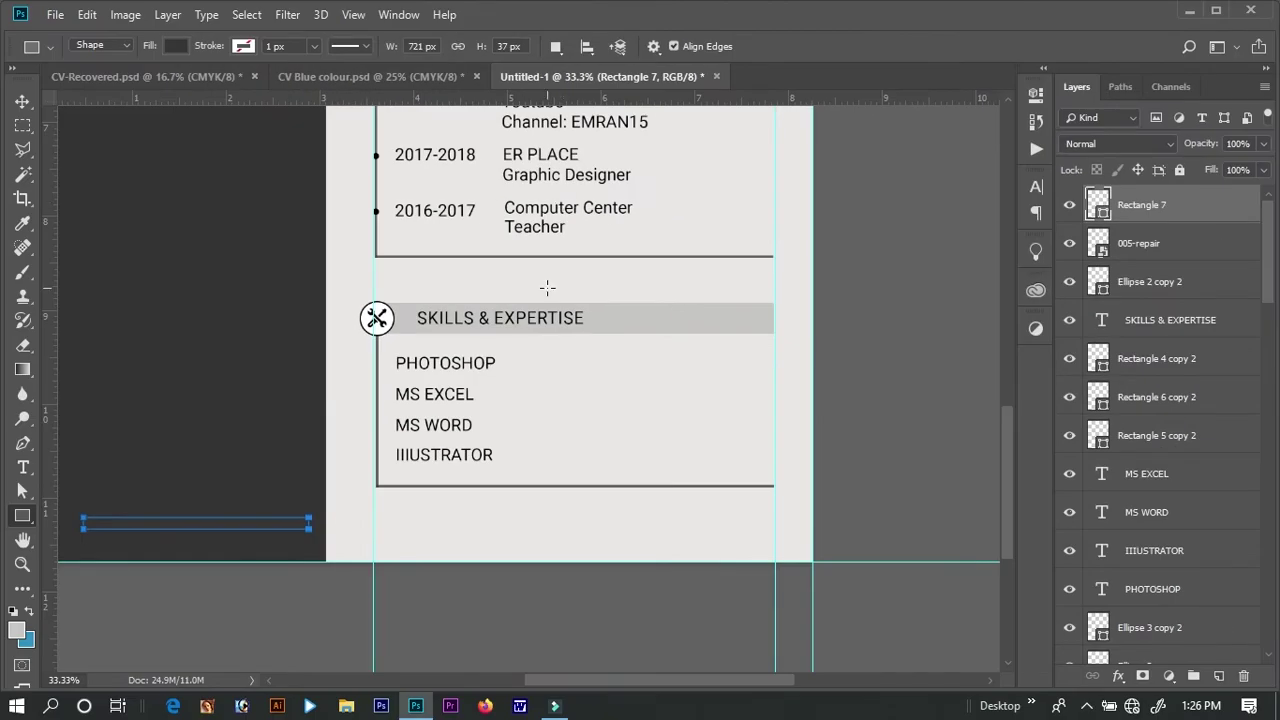
# - Place the bar beside PHOTOSHOP, recolour the copy blue #2f90c2, and scale it to 78.5% width
pyautogui.press('v')
pyautogui.moveTo(256, 527)
pyautogui.mouseDown()
pyautogui.moveTo(723, 366)
pyautogui.moveTo(703, 375)
pyautogui.mouseUp()
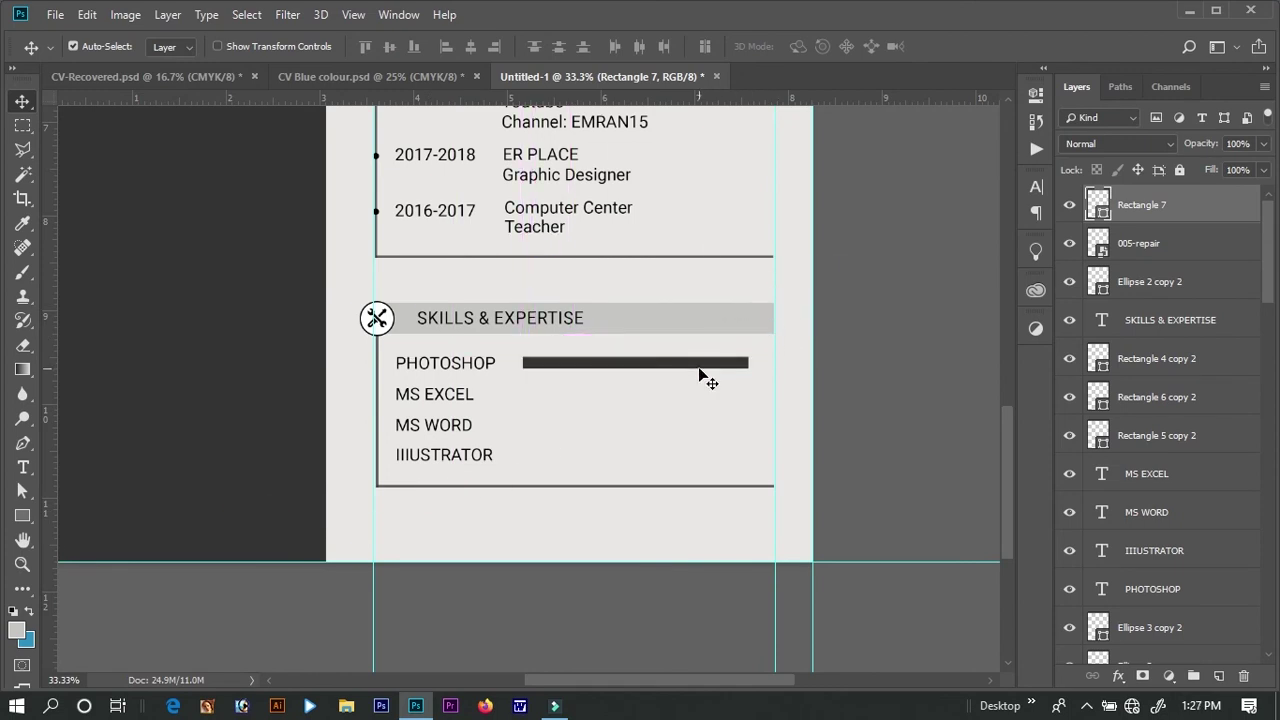
pyautogui.moveTo(1160, 204); pyautogui.dragTo(1219, 677)
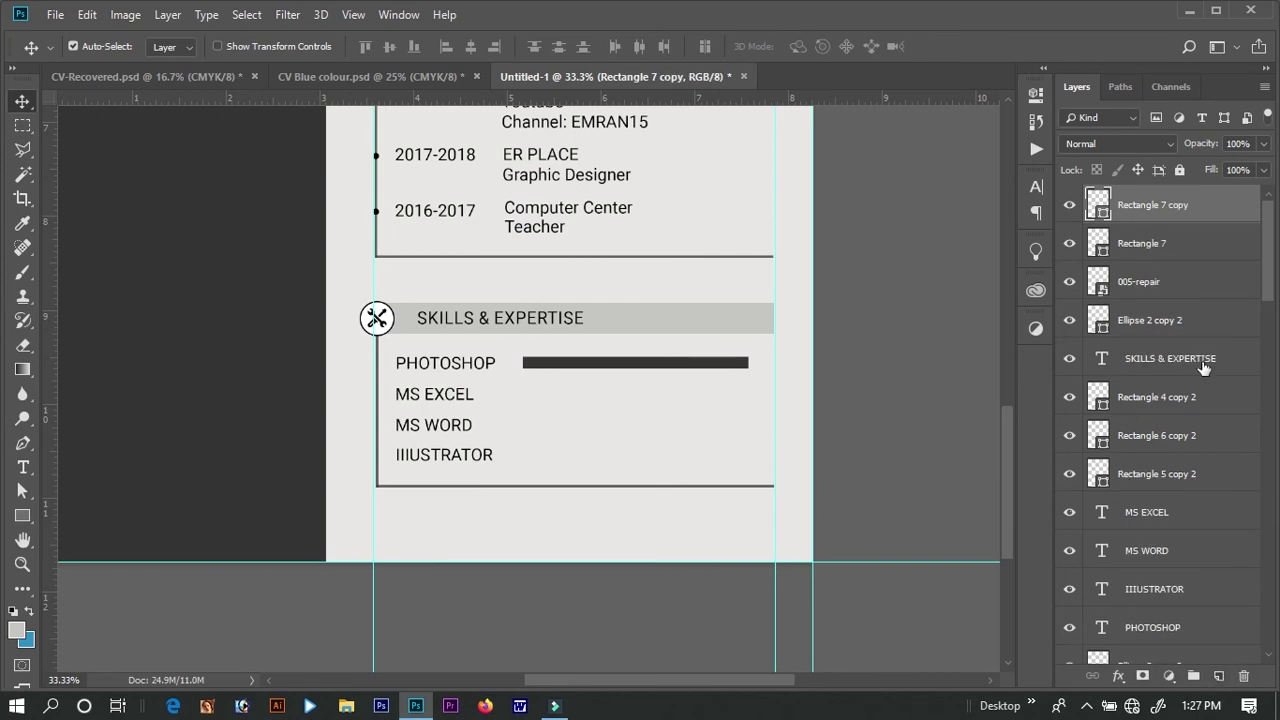
pyautogui.doubleClick(1100, 206)
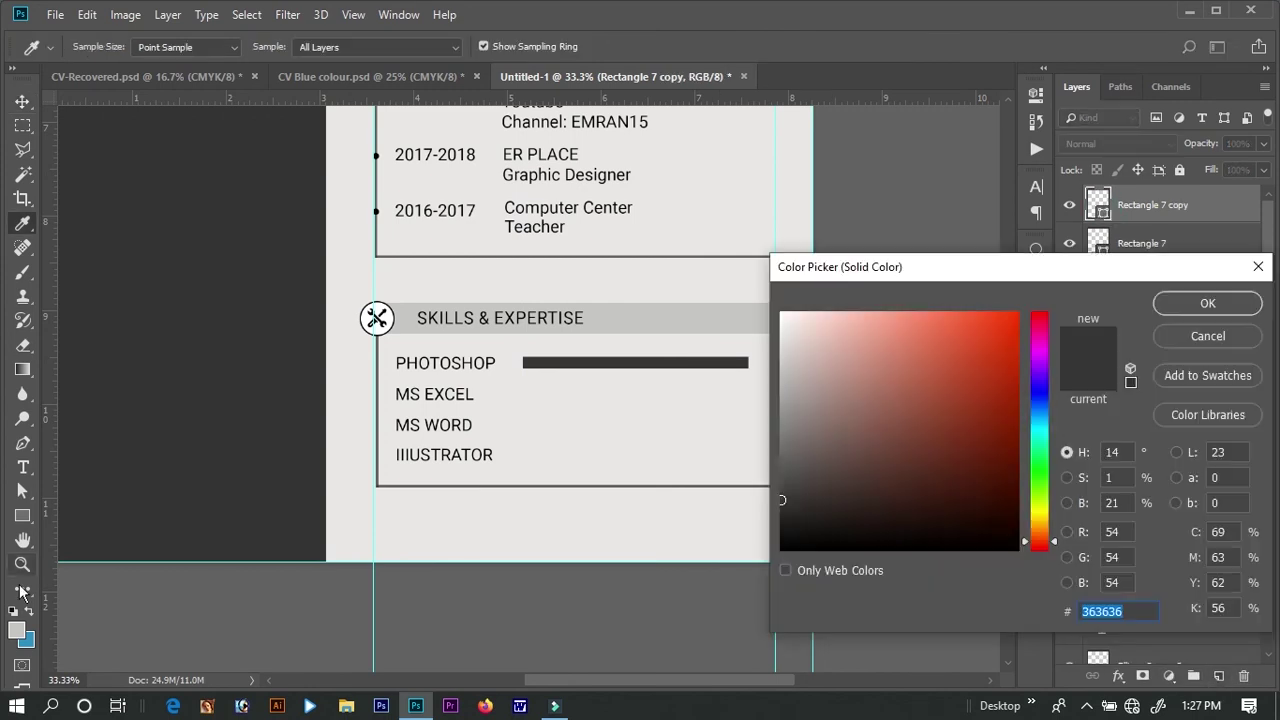
pyautogui.click(33, 640)
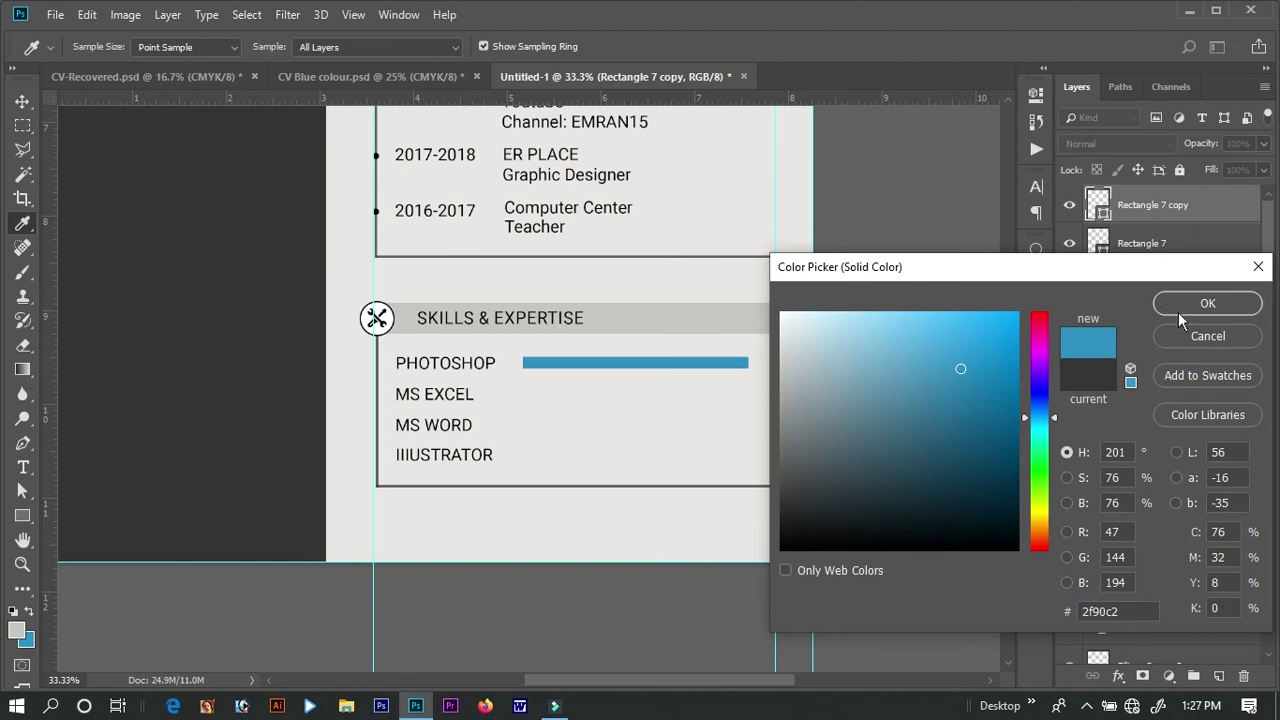
pyautogui.click(1185, 308)
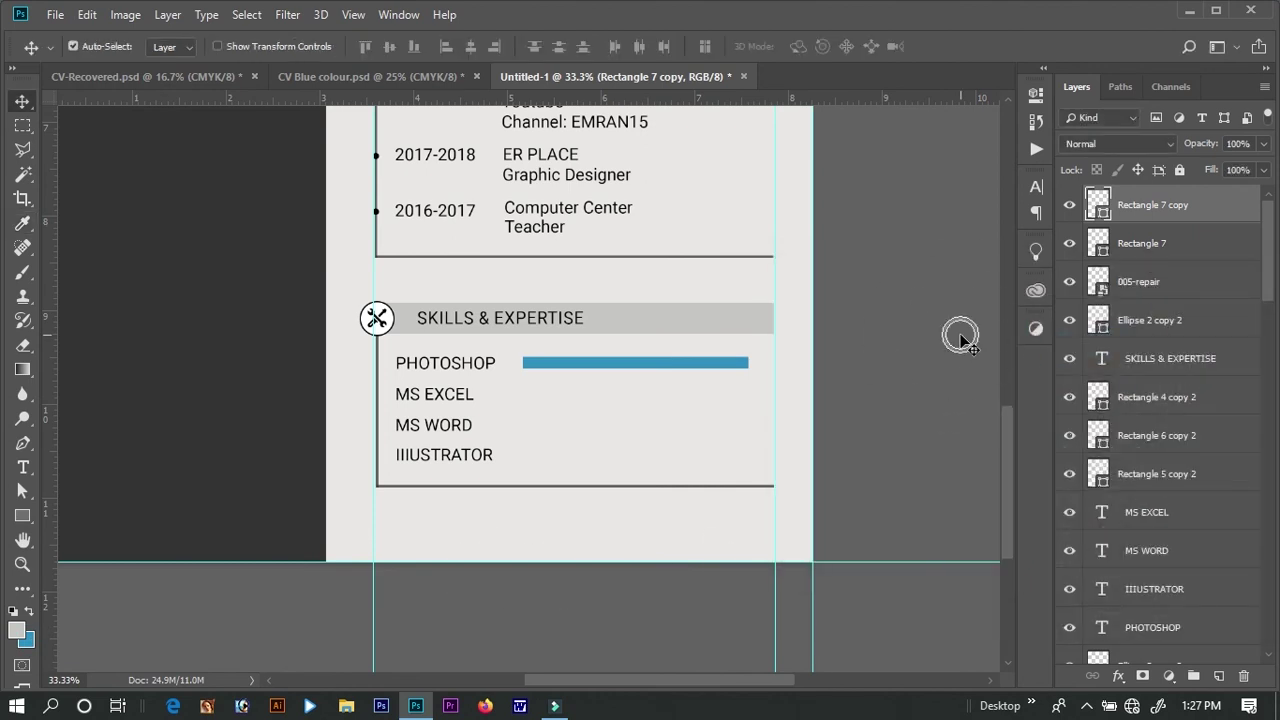
pyautogui.hotkey('ctrl', 't')
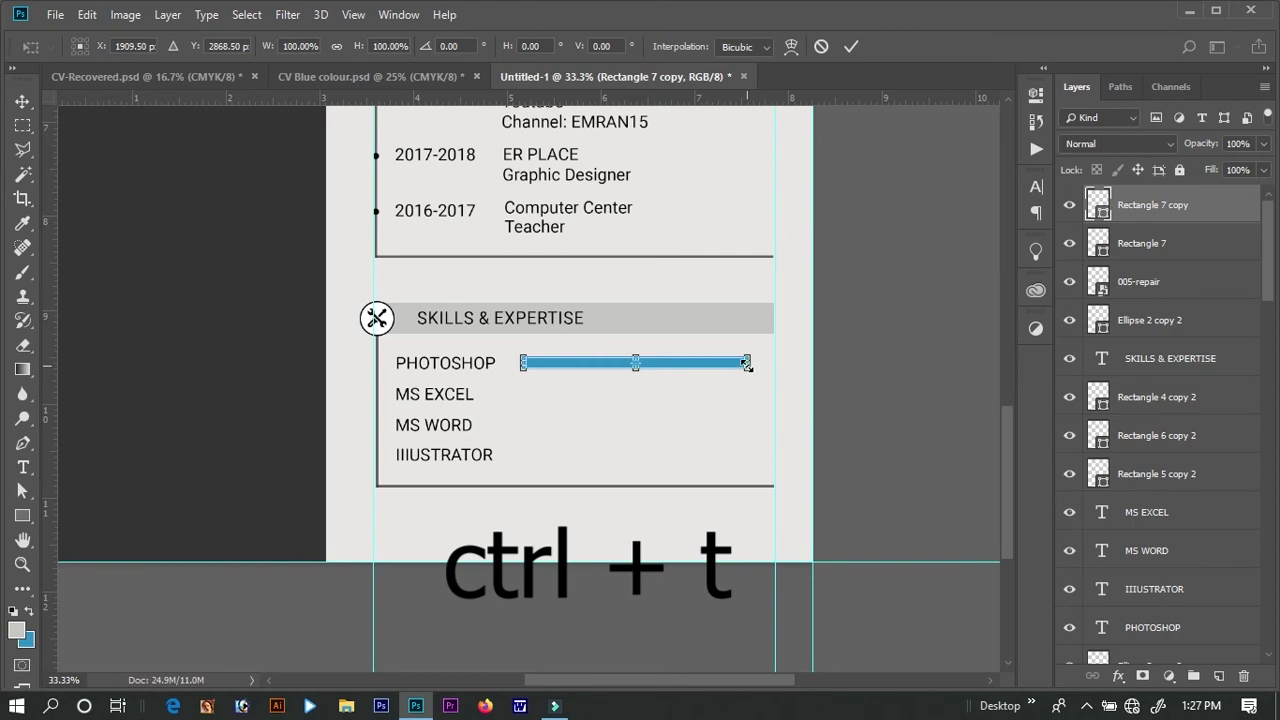
pyautogui.moveTo(747, 363); pyautogui.dragTo(698, 363)
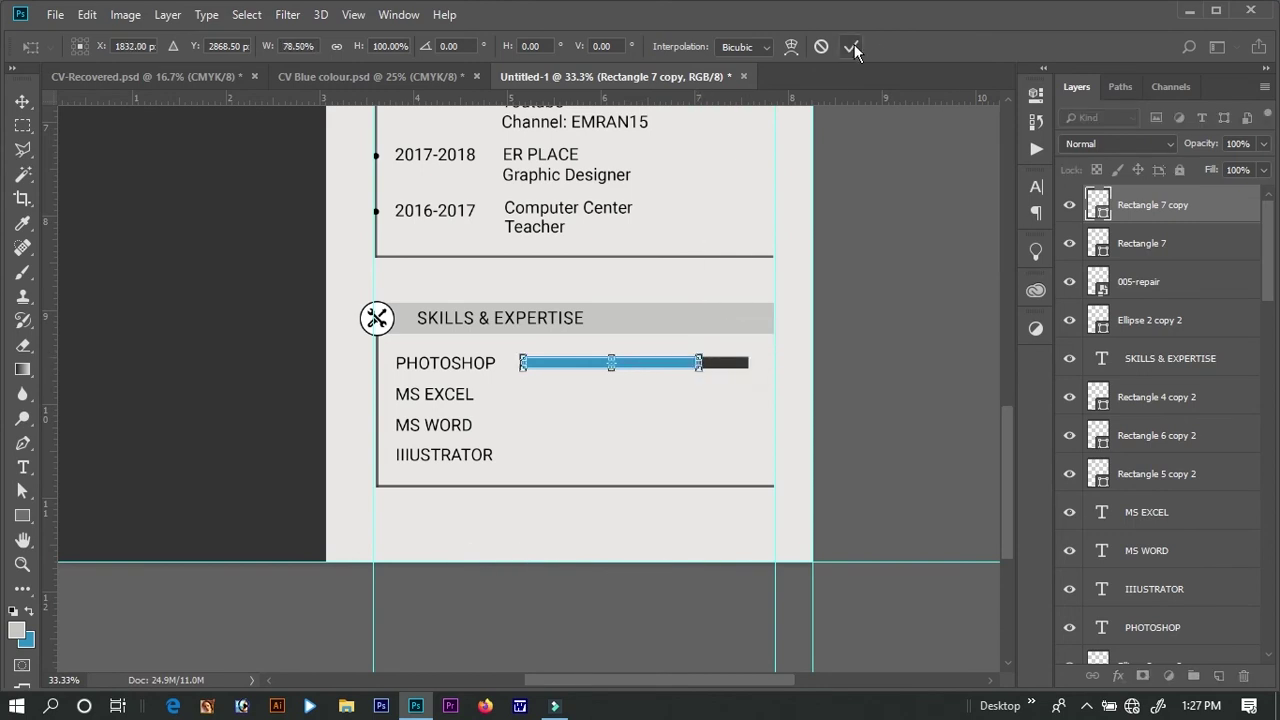
pyautogui.click(856, 48)
pyautogui.keyDown('shift'); pyautogui.click(650, 357); pyautogui.keyUp('shift')
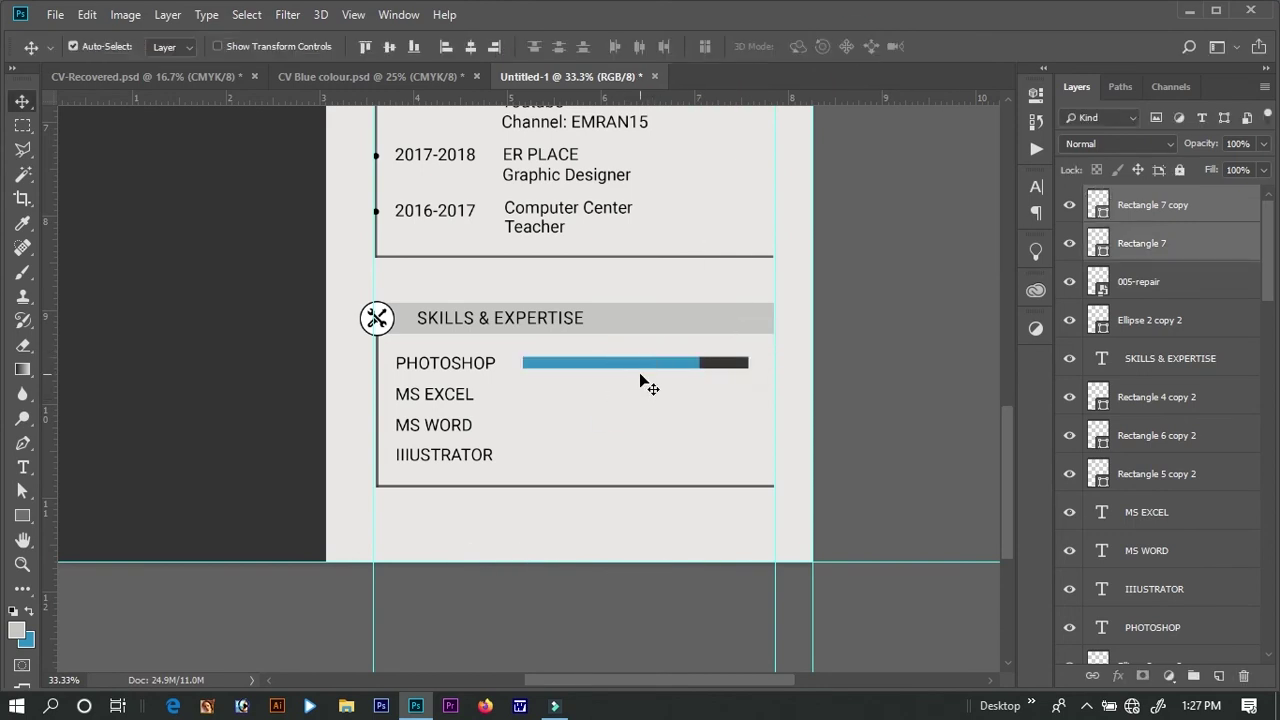
# - Copy the two-tone bar pair down to the MS EXCEL, MS WORD and Illustrator rows
pyautogui.moveTo(641, 364); pyautogui.dragTo(641, 397)
pyautogui.click(640, 395)
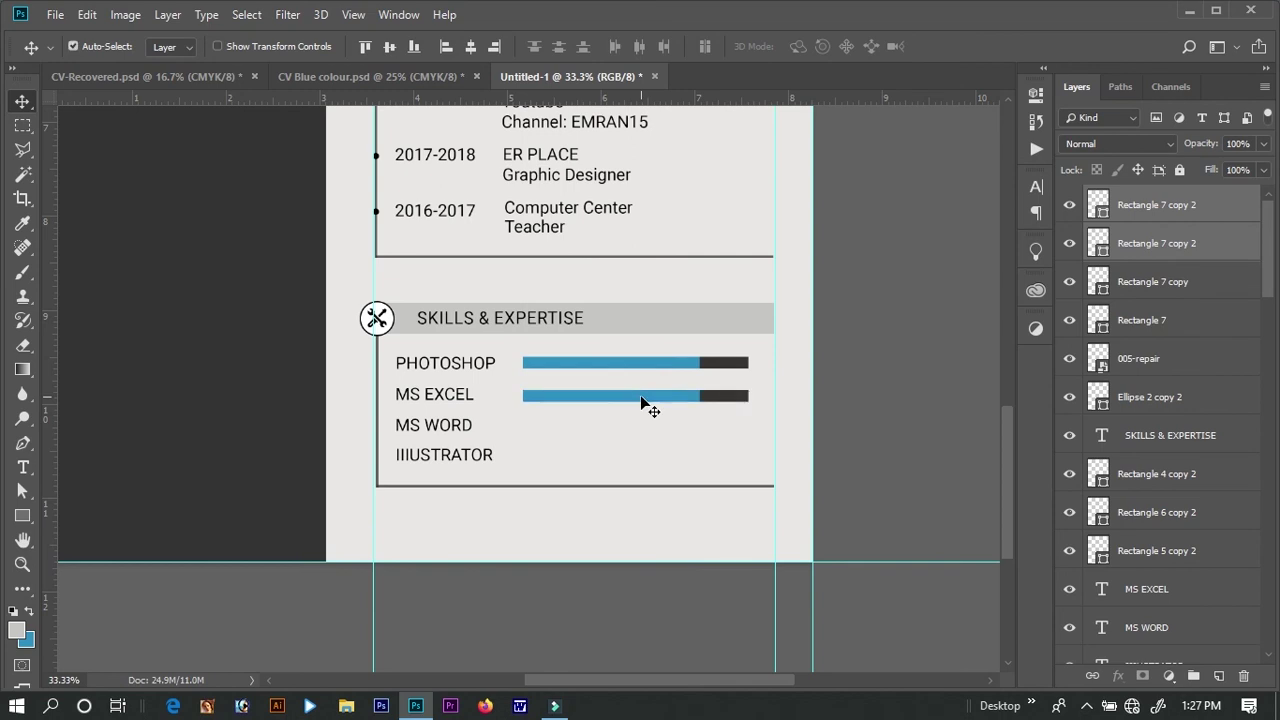
pyautogui.moveTo(640, 395); pyautogui.dragTo(639, 455)
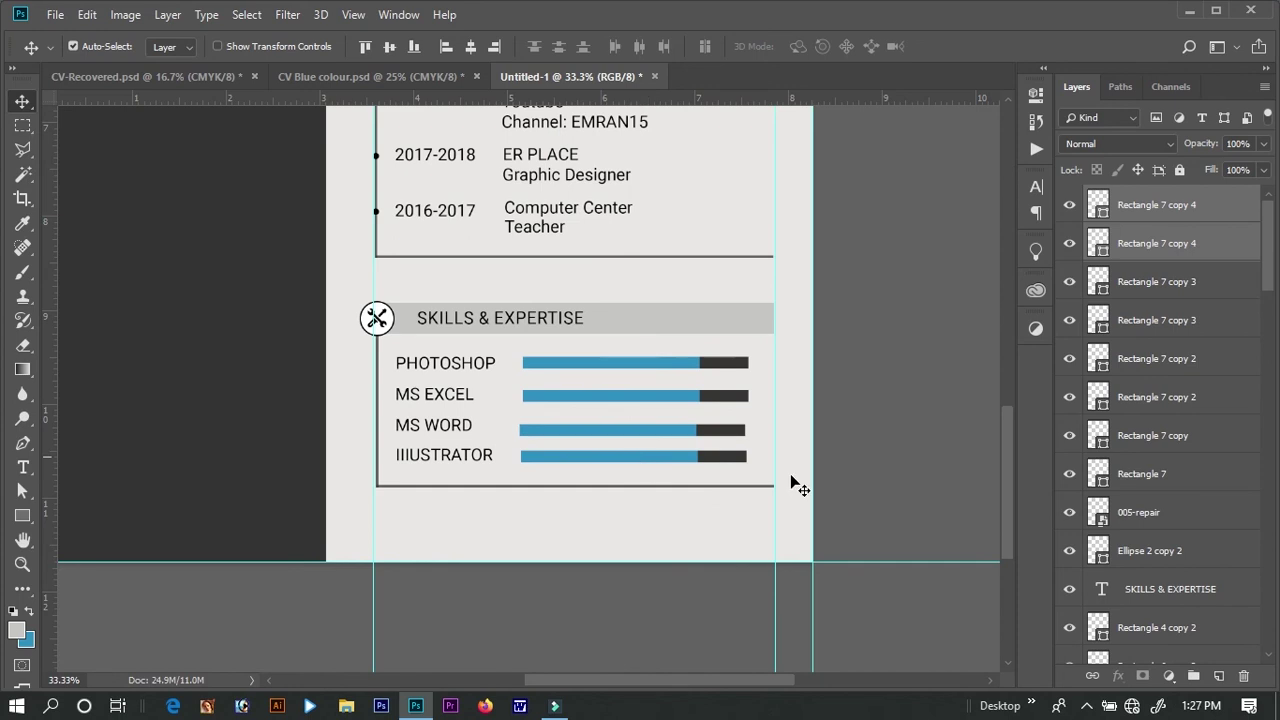
# - Shorten the Illustrator blue bar and lengthen the MS EXCEL blue bar slightly
pyautogui.click(688, 460)
pyautogui.hotkey('ctrl', 't')
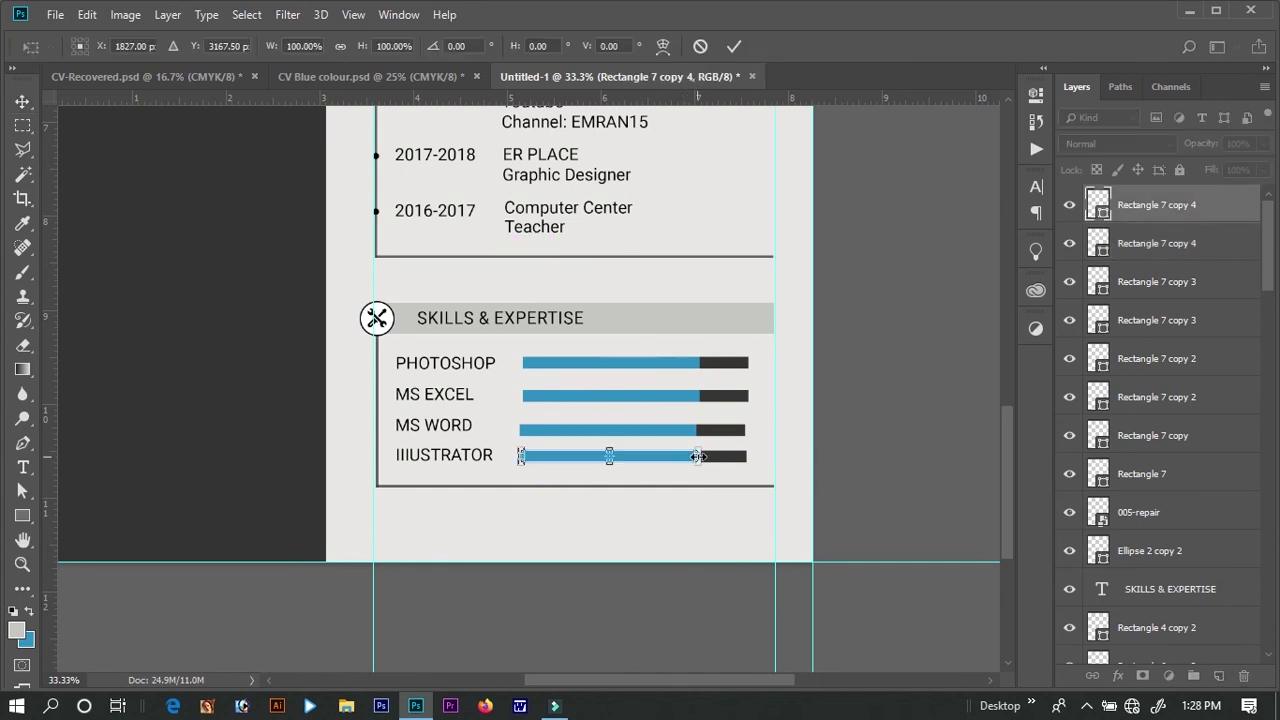
pyautogui.moveTo(693, 457); pyautogui.dragTo(656, 457)
pyautogui.click(904, 364)
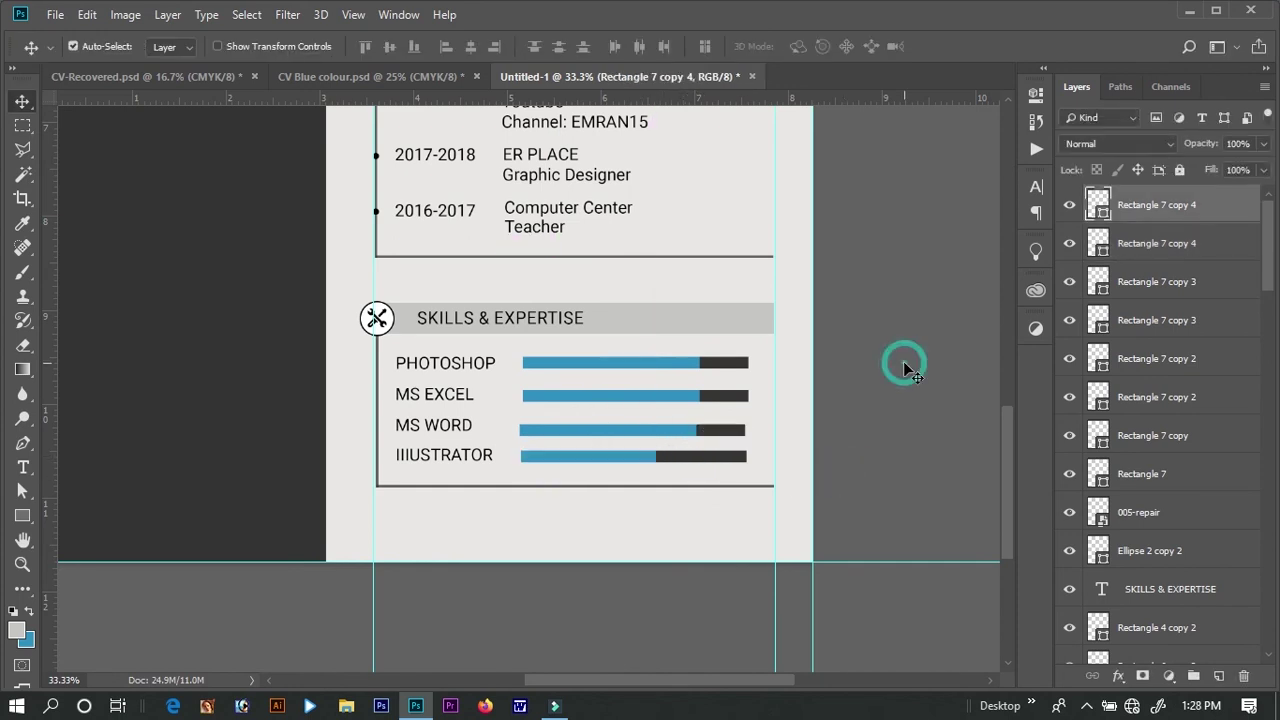
pyautogui.click(682, 398)
pyautogui.hotkey('ctrl', 't')
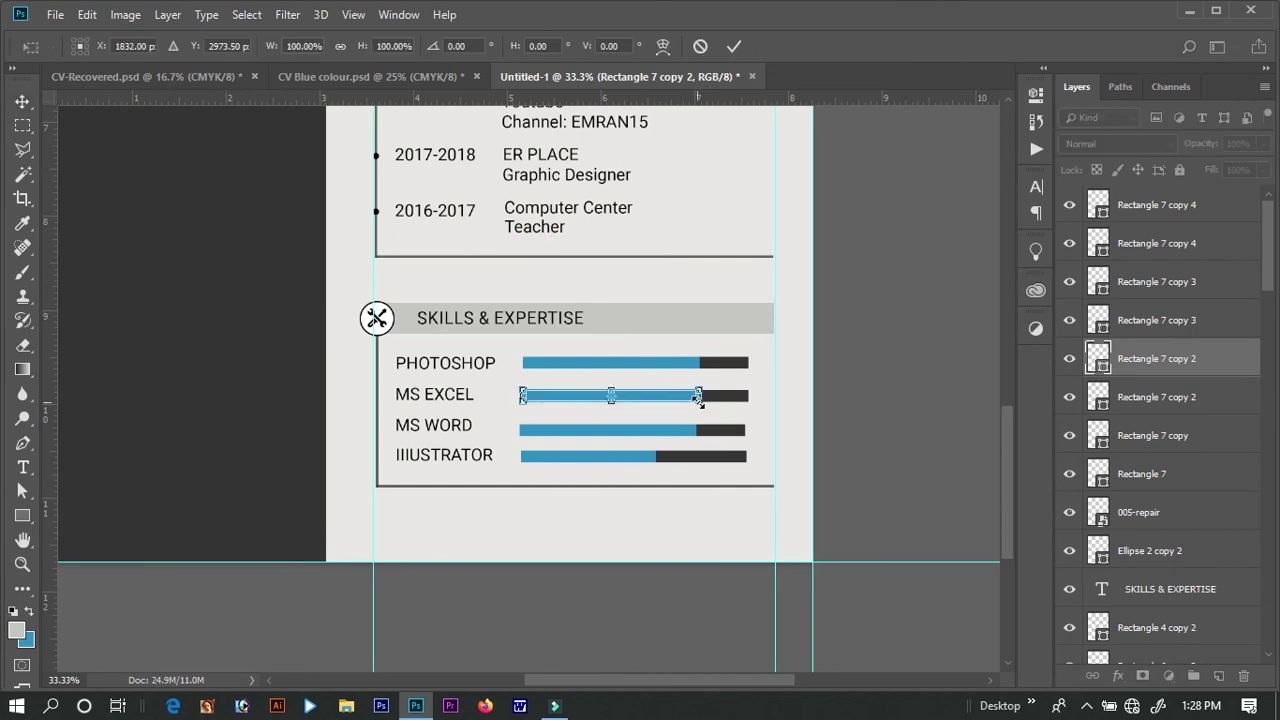
pyautogui.moveTo(702, 396); pyautogui.dragTo(710, 396)
pyautogui.press('Return')
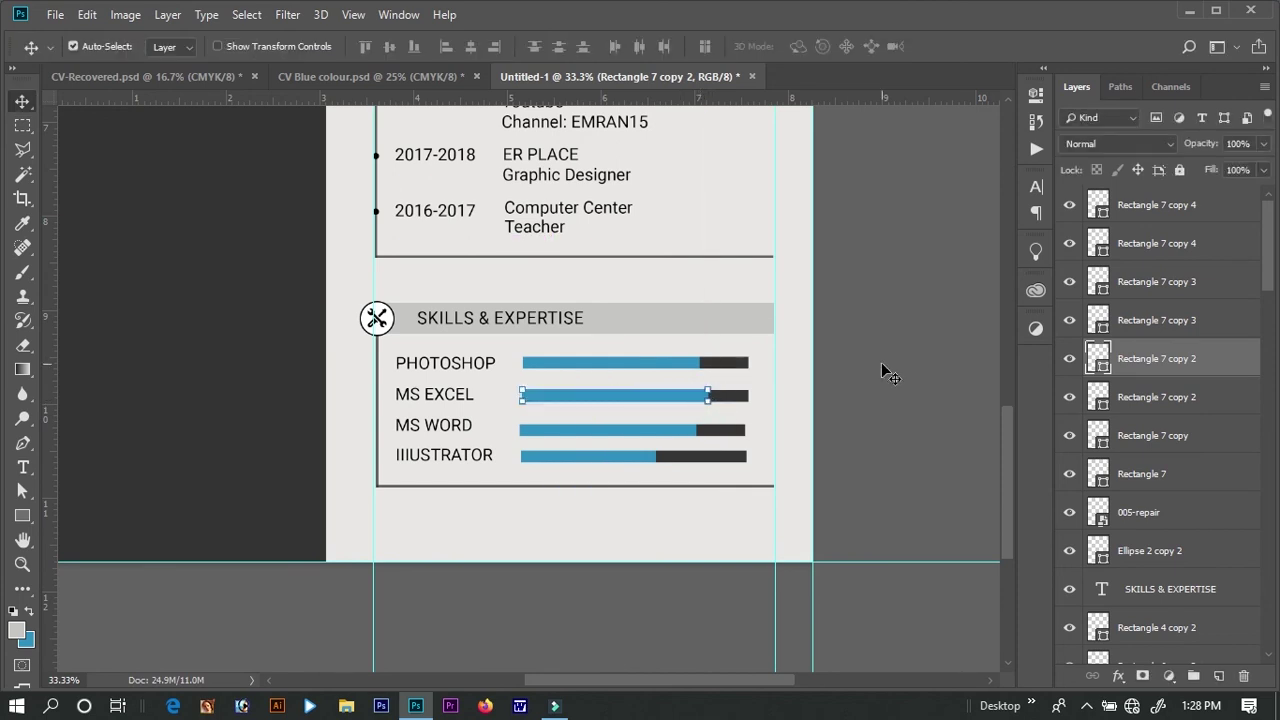
pyautogui.hotkey('ctrl', '-')
pyautogui.hotkey('ctrl', '-')
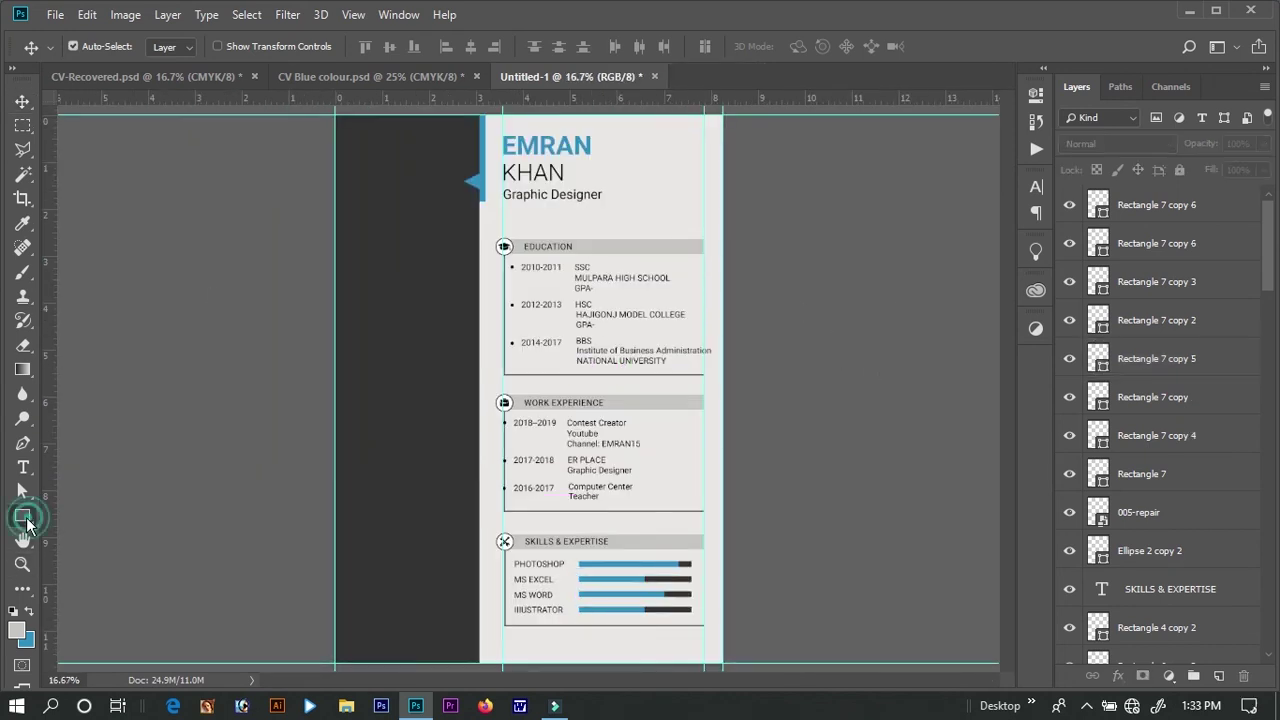
# - Draw a circle at the top of the dark sidebar filled light grey e9e7e6
pyautogui.rightClick(22, 515)
pyautogui.click(121, 547)
pyautogui.moveTo(400, 174); pyautogui.dragTo(442, 242)
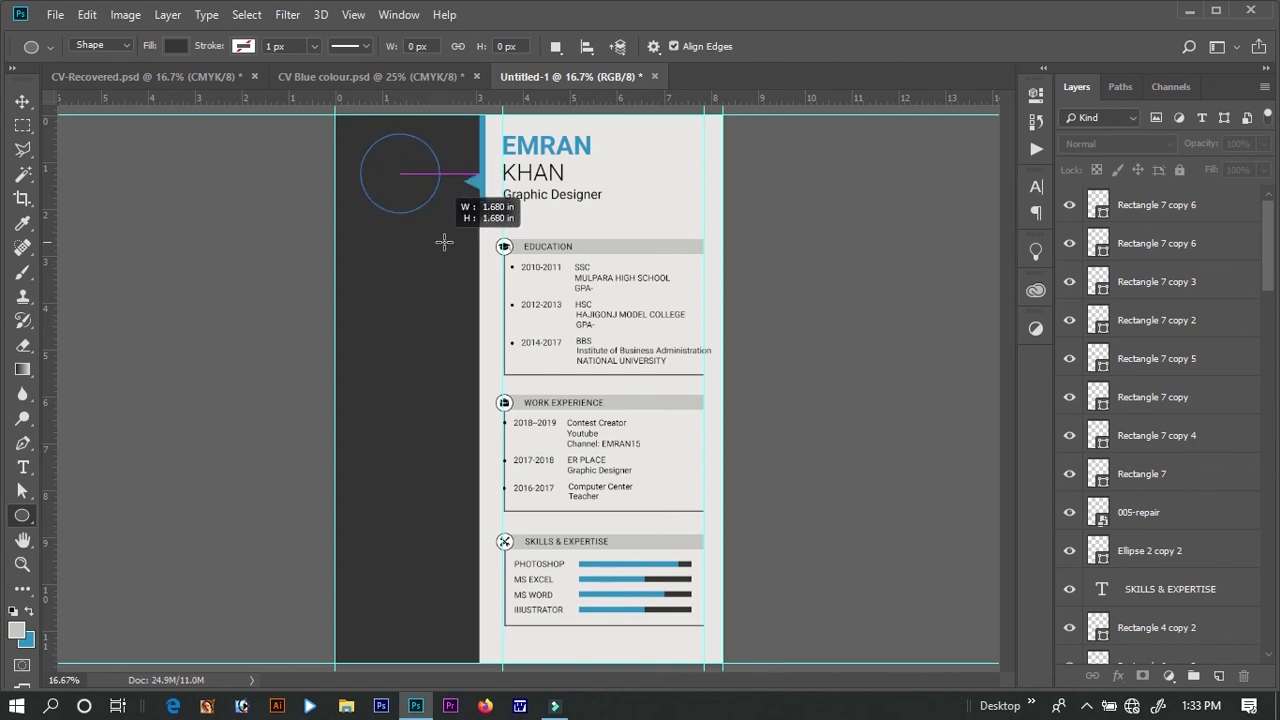
pyautogui.moveTo(442, 242); pyautogui.dragTo(444, 244)
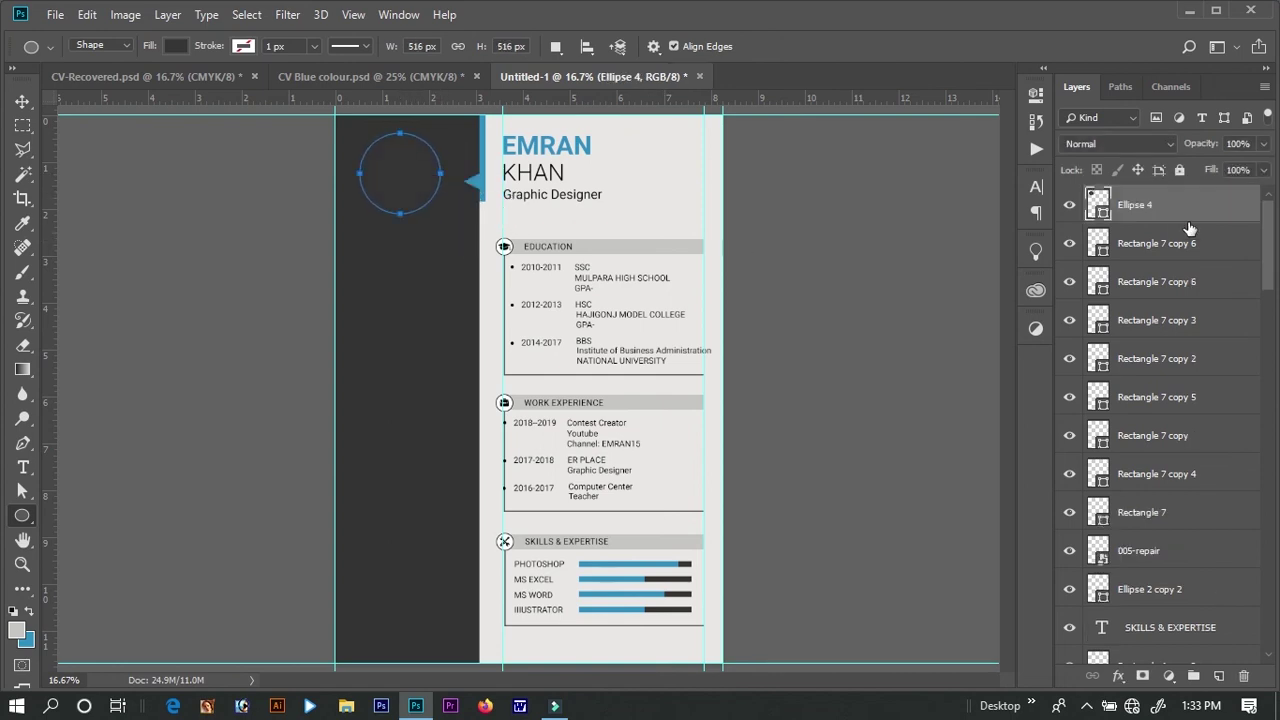
pyautogui.doubleClick(1098, 207)
pyautogui.click(630, 182)
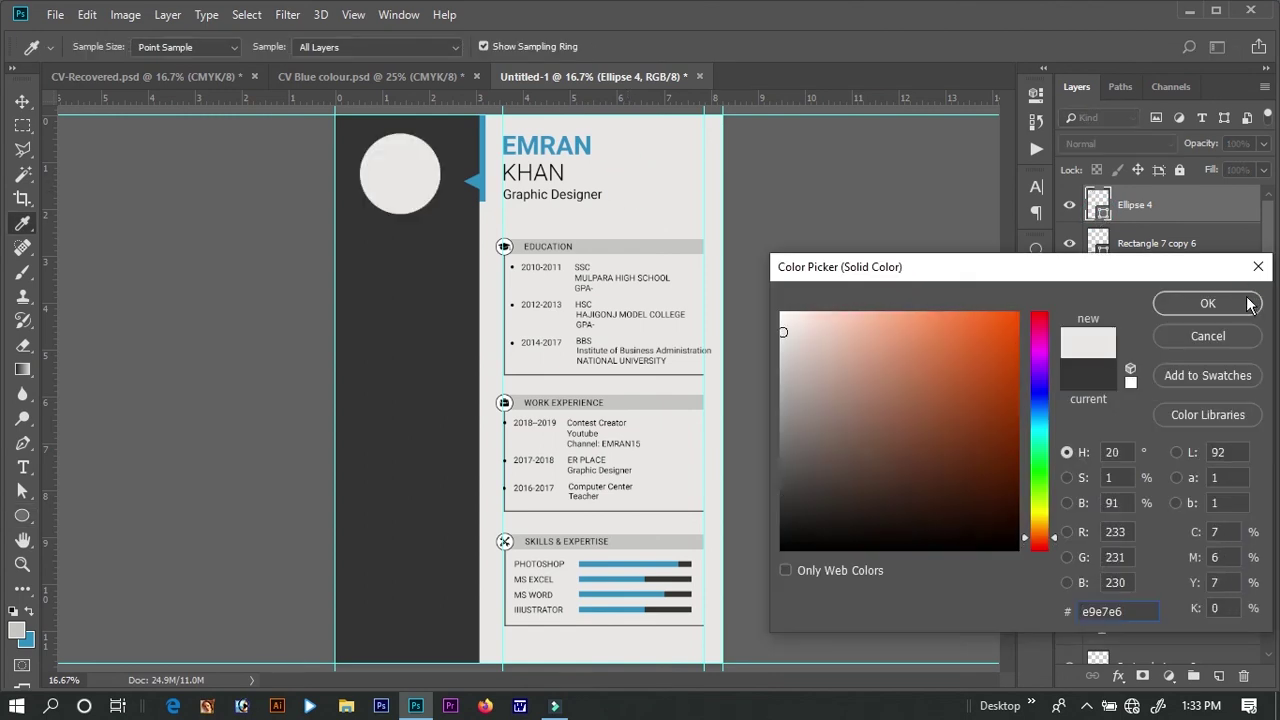
pyautogui.click(1250, 304)
# - Duplicate the circle, scale the copy to about 90%, and colour the larger circle blue
pyautogui.moveTo(1186, 204); pyautogui.dragTo(1219, 676)
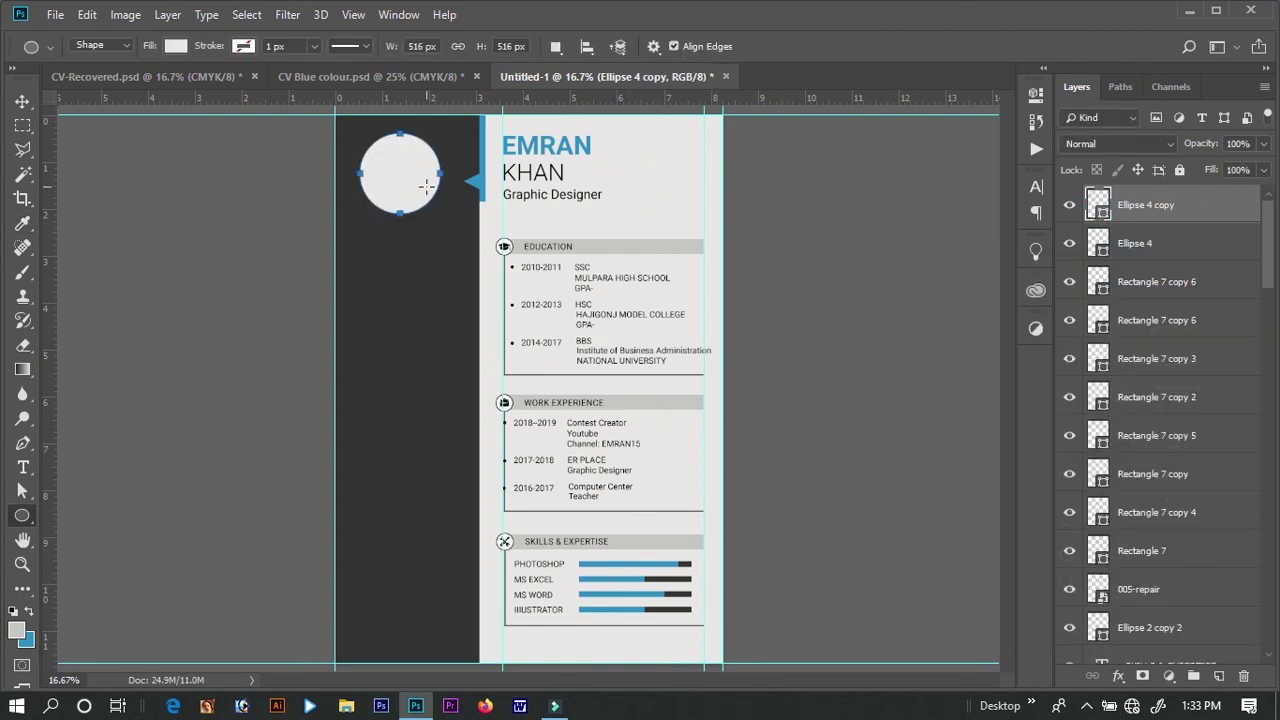
pyautogui.hotkey('ctrl', 't')
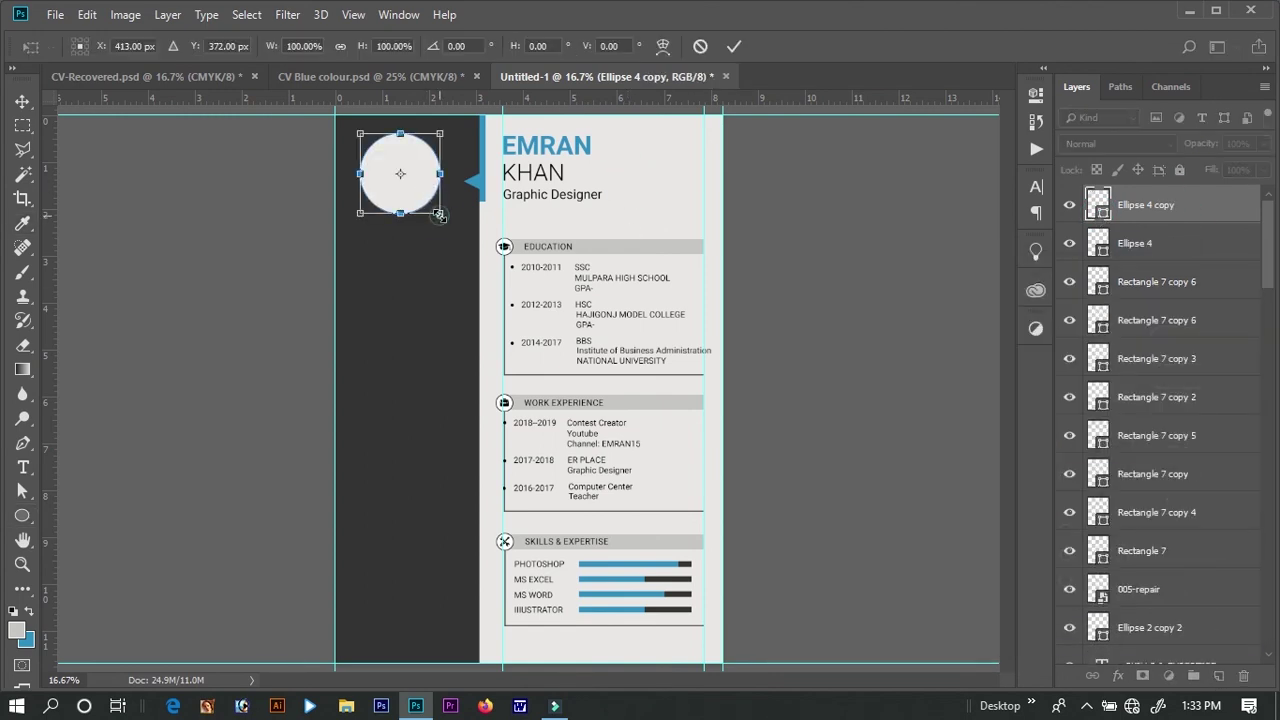
pyautogui.moveTo(440, 215); pyautogui.dragTo(437, 211)
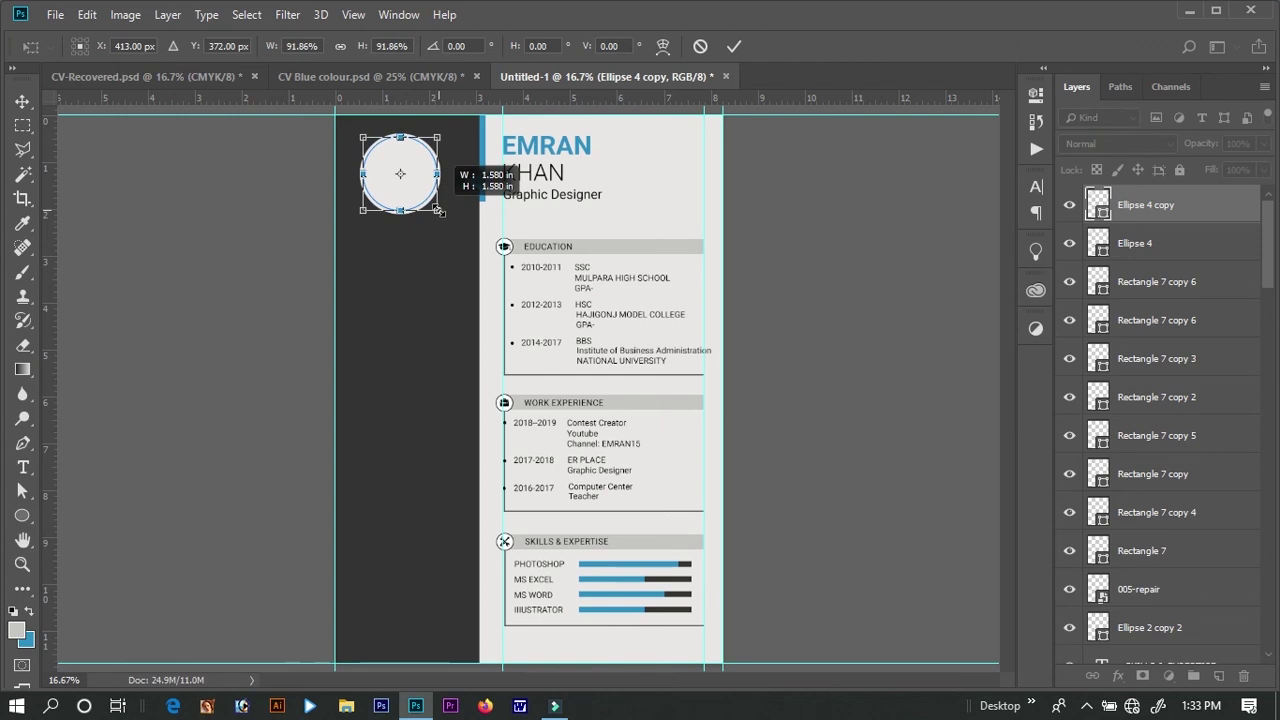
pyautogui.click(733, 46)
pyautogui.doubleClick(1102, 213)
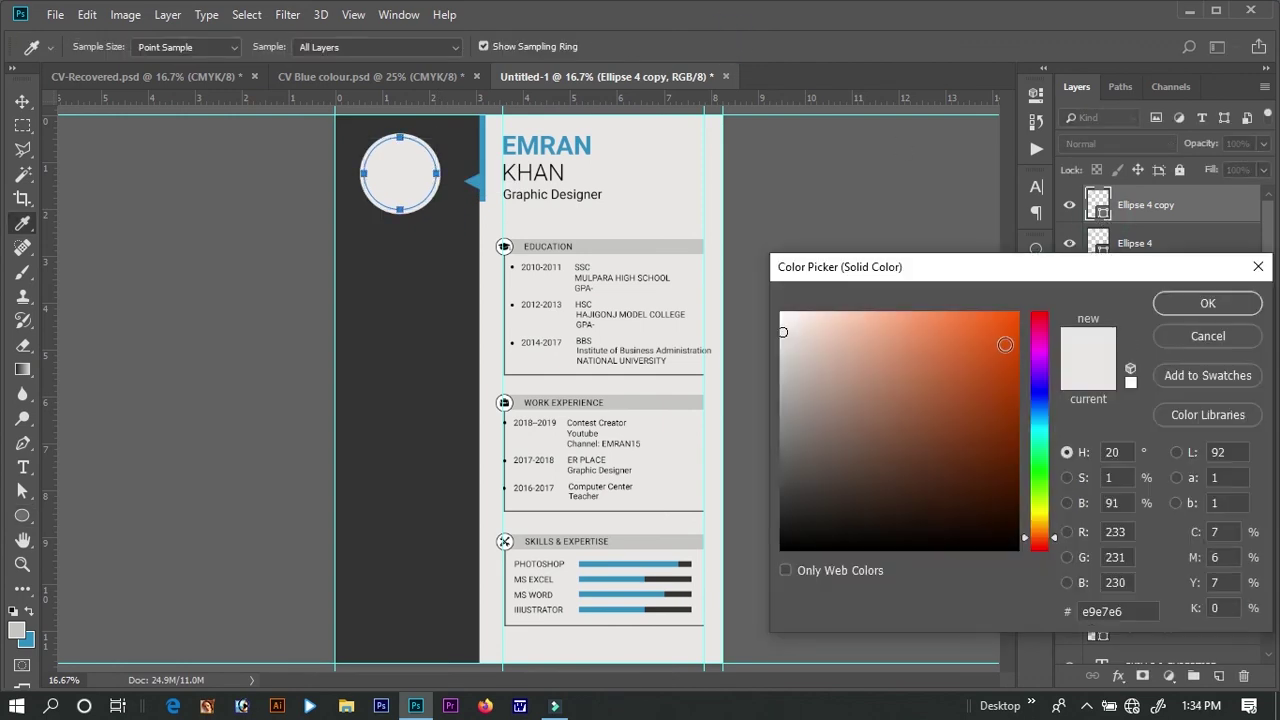
pyautogui.click(1188, 307)
pyautogui.doubleClick(1098, 243)
pyautogui.click(481, 181)
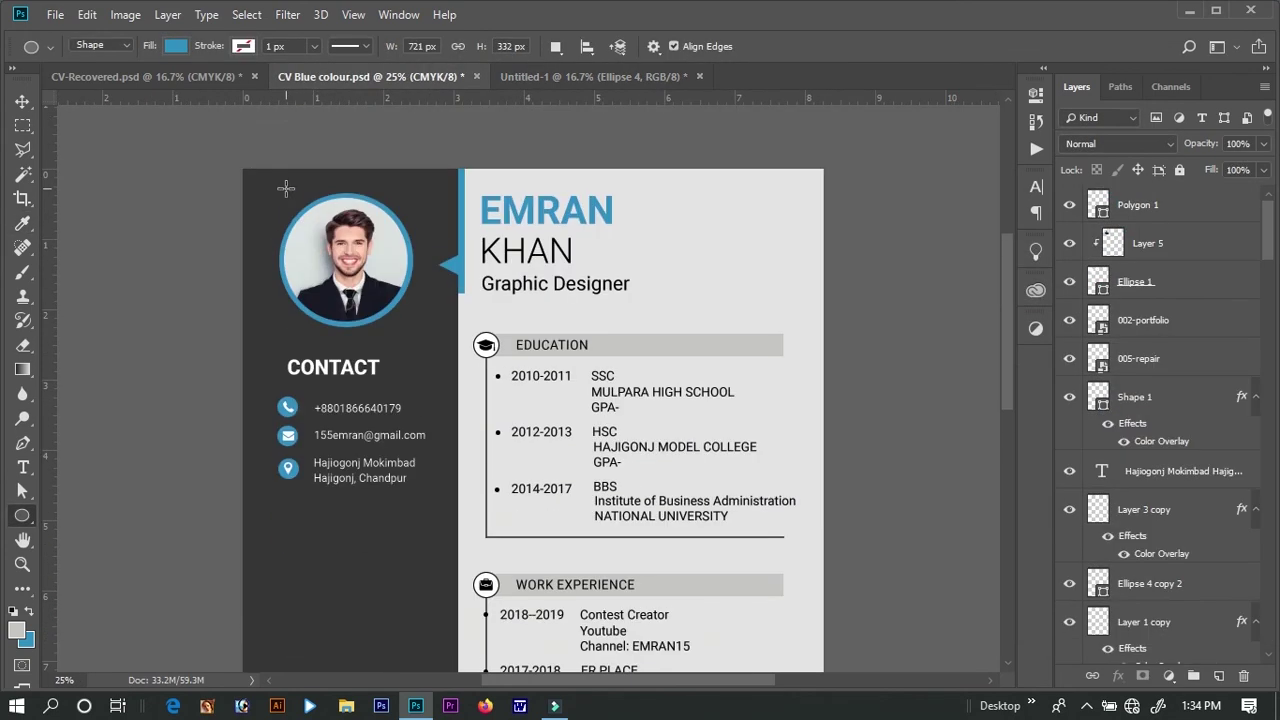
# - Release the photo's clipping mask and bring the blue-ringed circle into Untitled-1
pyautogui.press('v')
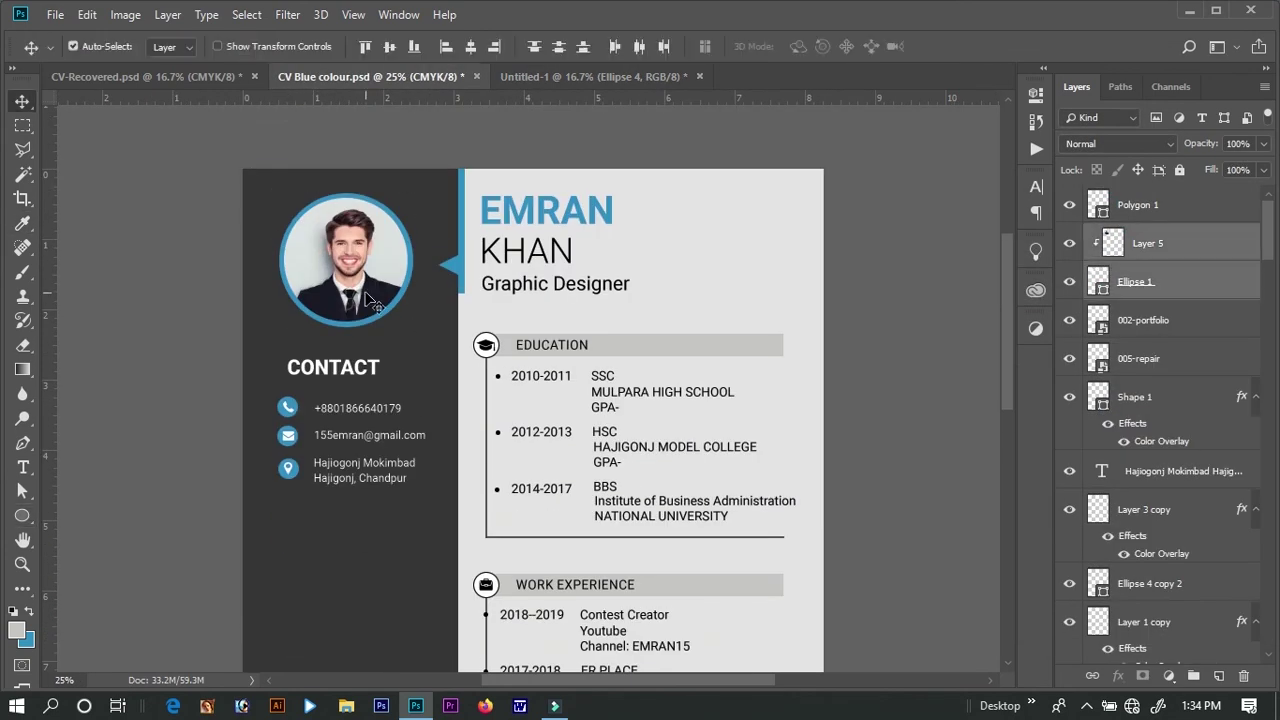
pyautogui.rightClick(1157, 243)
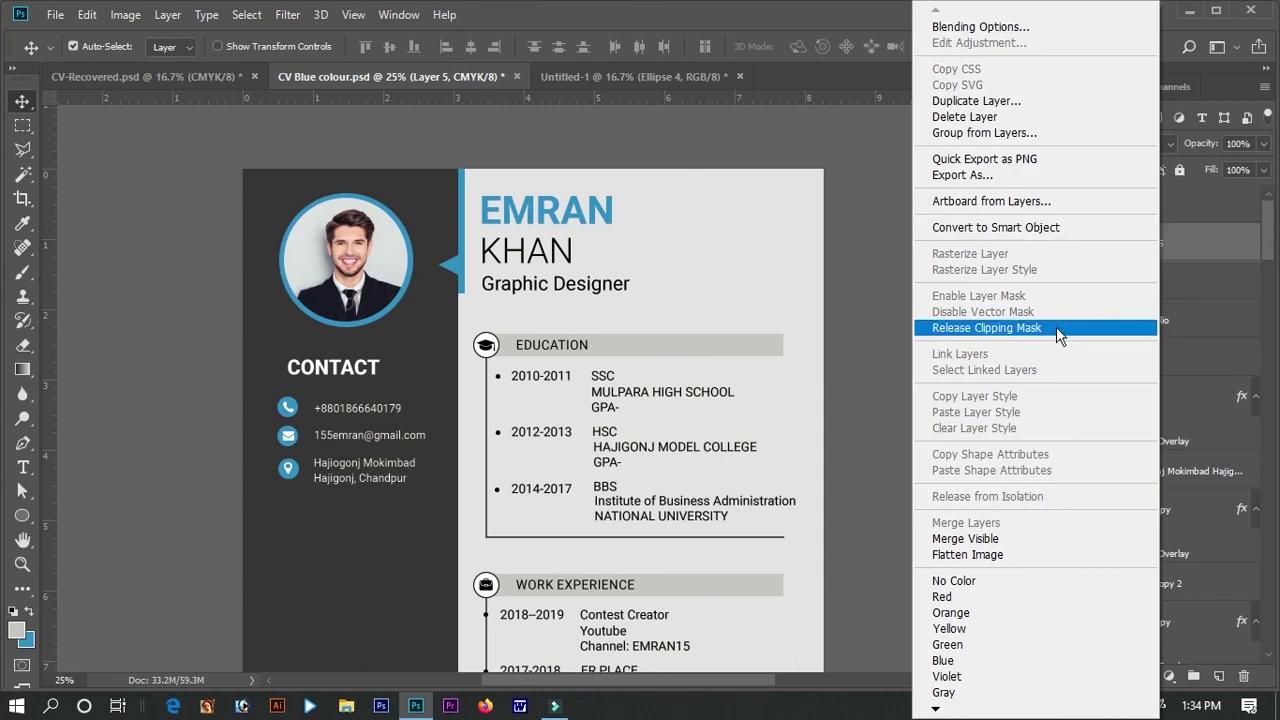
pyautogui.click(1056, 327)
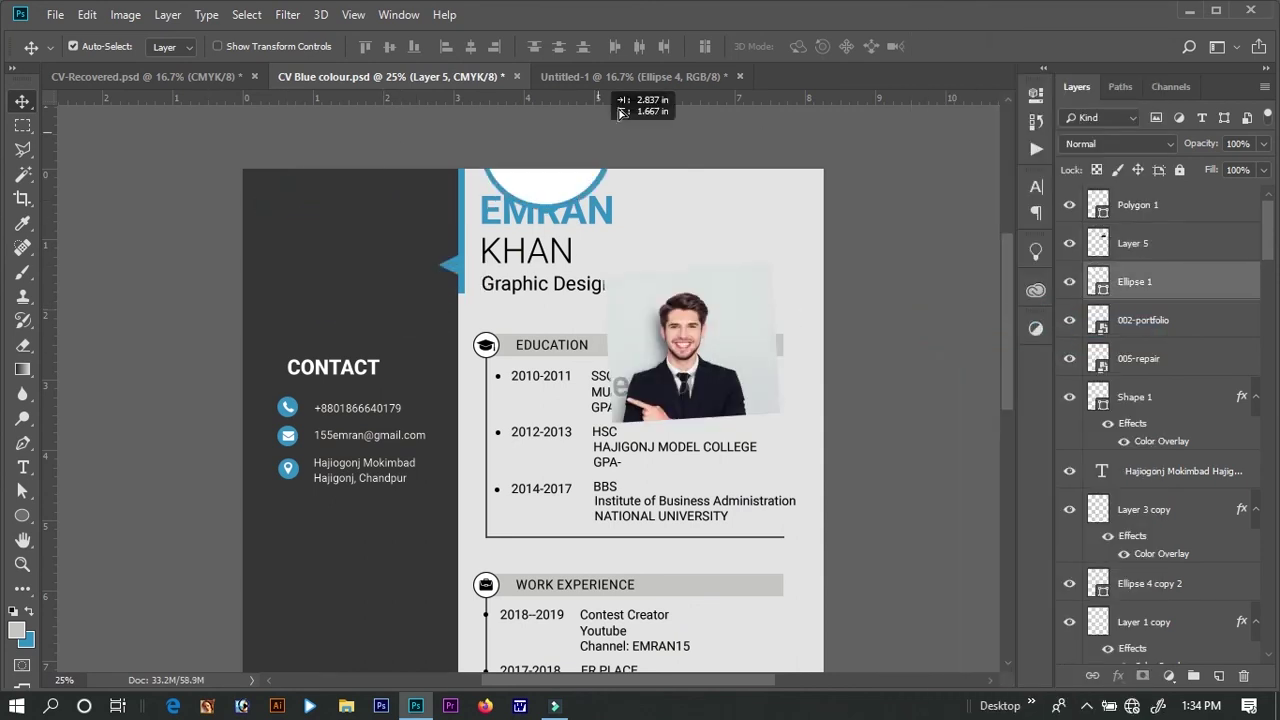
pyautogui.moveTo(428, 318); pyautogui.dragTo(434, 316)
# - Delete the old light and blue circles and place the ringed circle at the sidebar top
pyautogui.moveTo(406, 176); pyautogui.dragTo(432, 204)
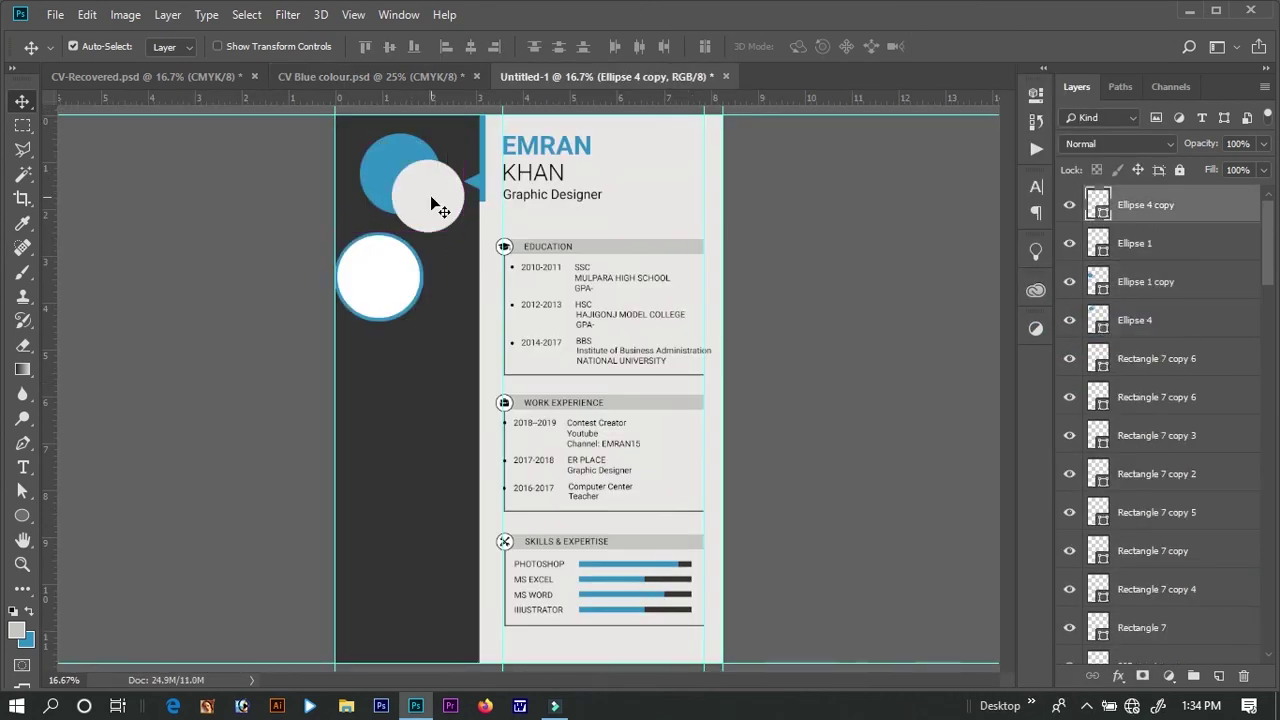
pyautogui.press('Delete')
pyautogui.click(389, 177)
pyautogui.press('Delete')
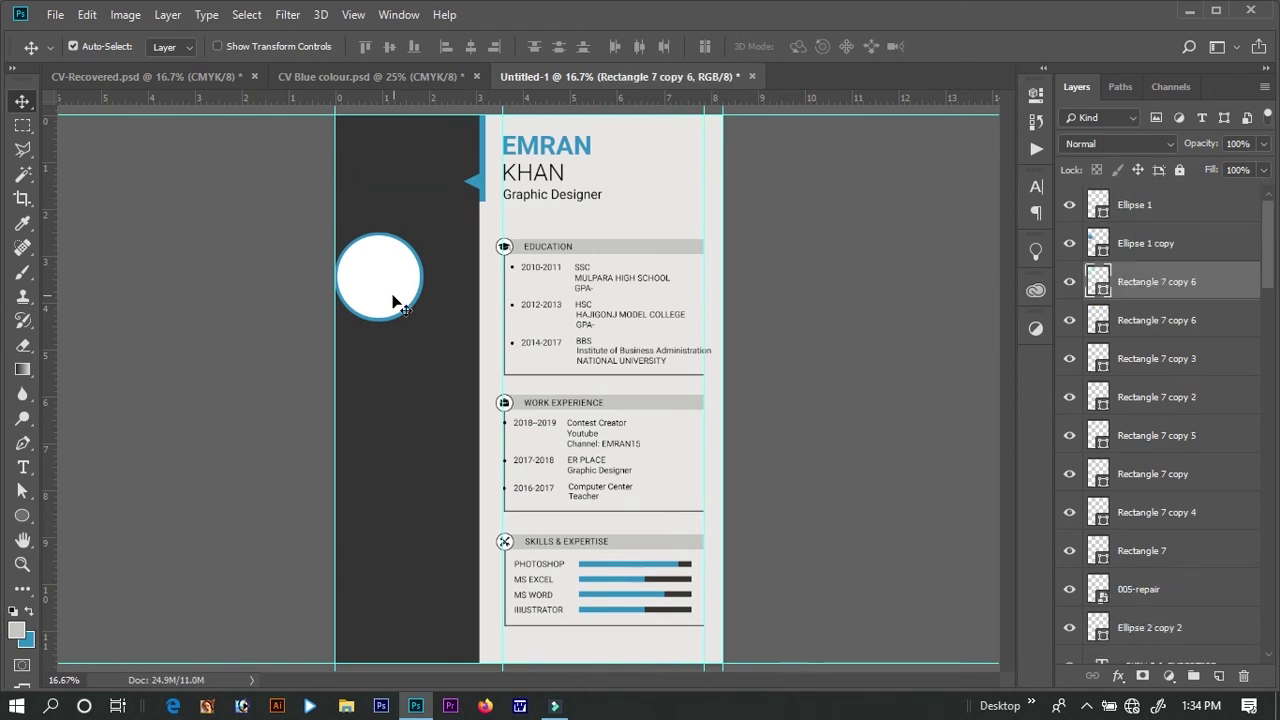
pyautogui.moveTo(413, 275); pyautogui.dragTo(428, 188)
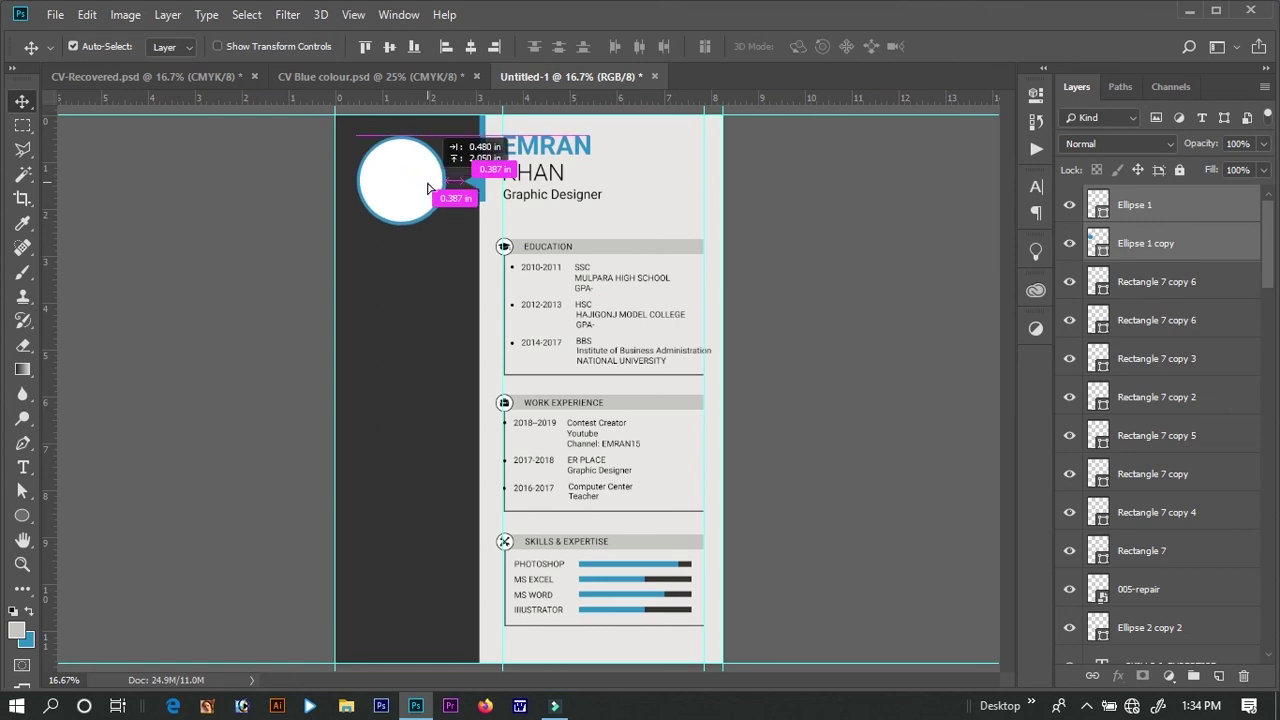
# - Bring the man's photo in, clip it inside the ringed circle, and centre it
pyautogui.moveTo(428, 188)
pyautogui.mouseDown()
pyautogui.moveTo(622, 96)
pyautogui.moveTo(414, 192)
pyautogui.mouseUp()
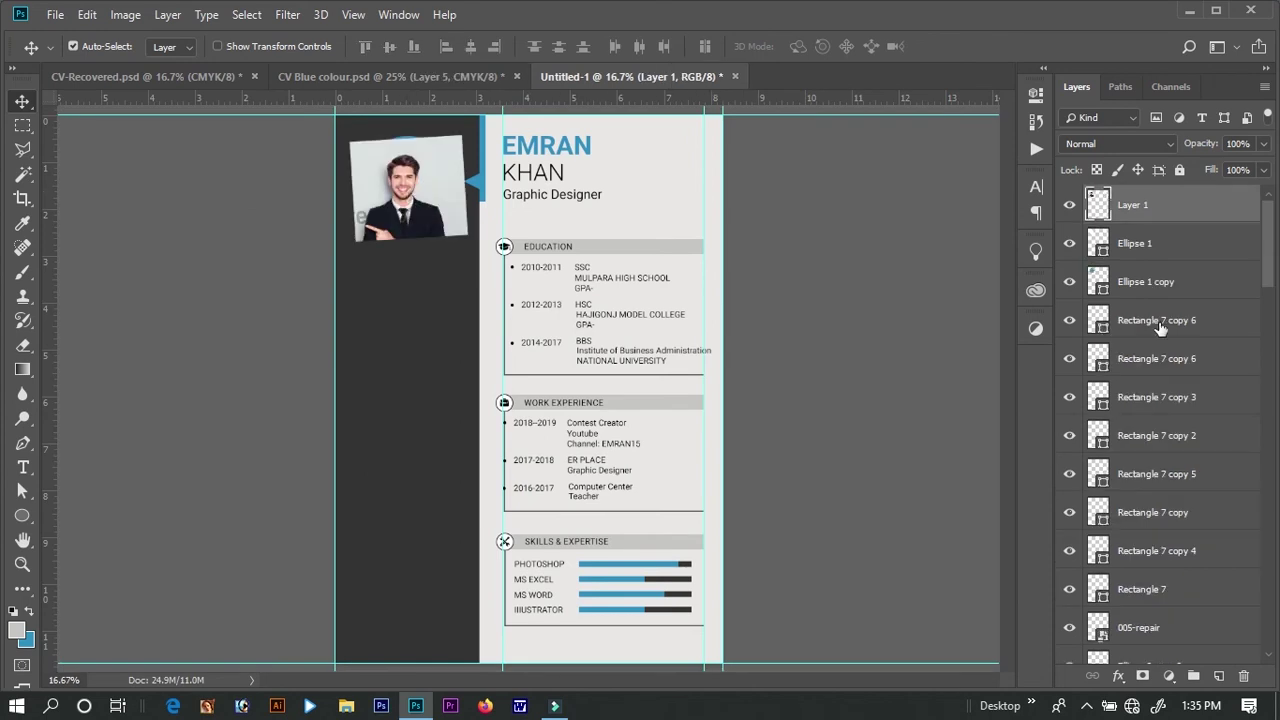
pyautogui.click(1170, 243)
pyautogui.rightClick(1165, 210)
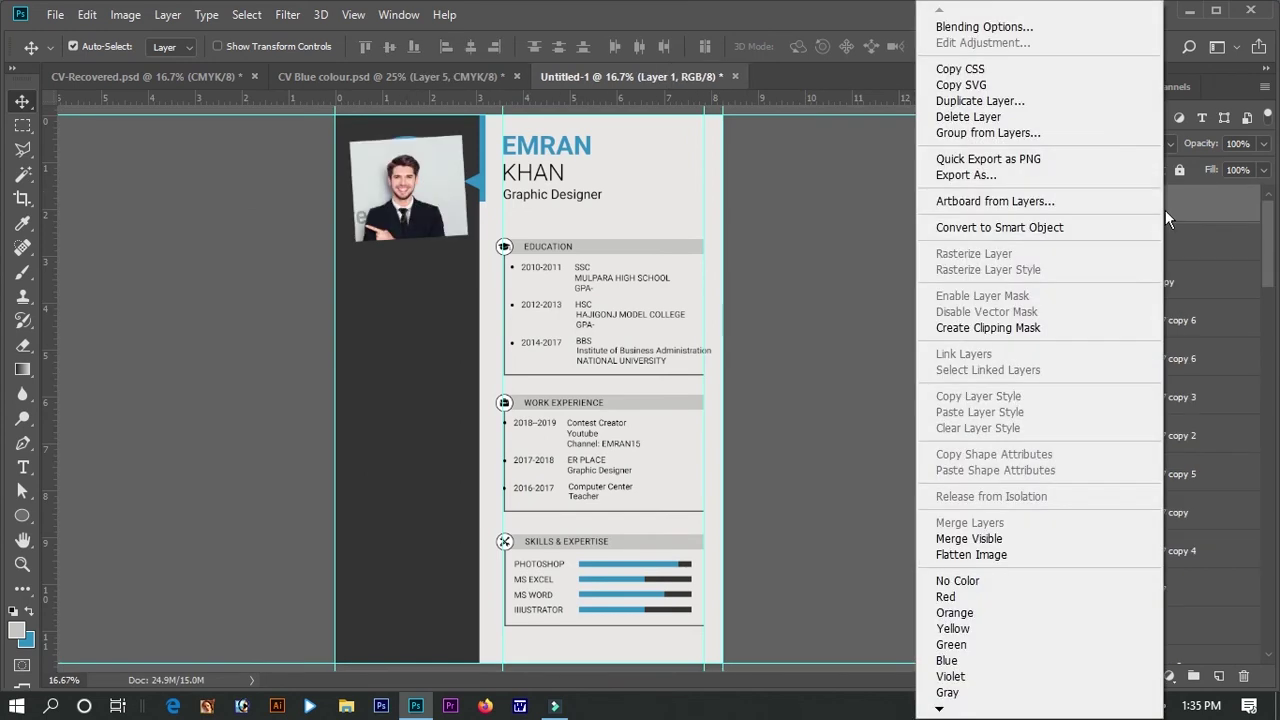
pyautogui.click(1047, 330)
pyautogui.moveTo(416, 181); pyautogui.dragTo(421, 190)
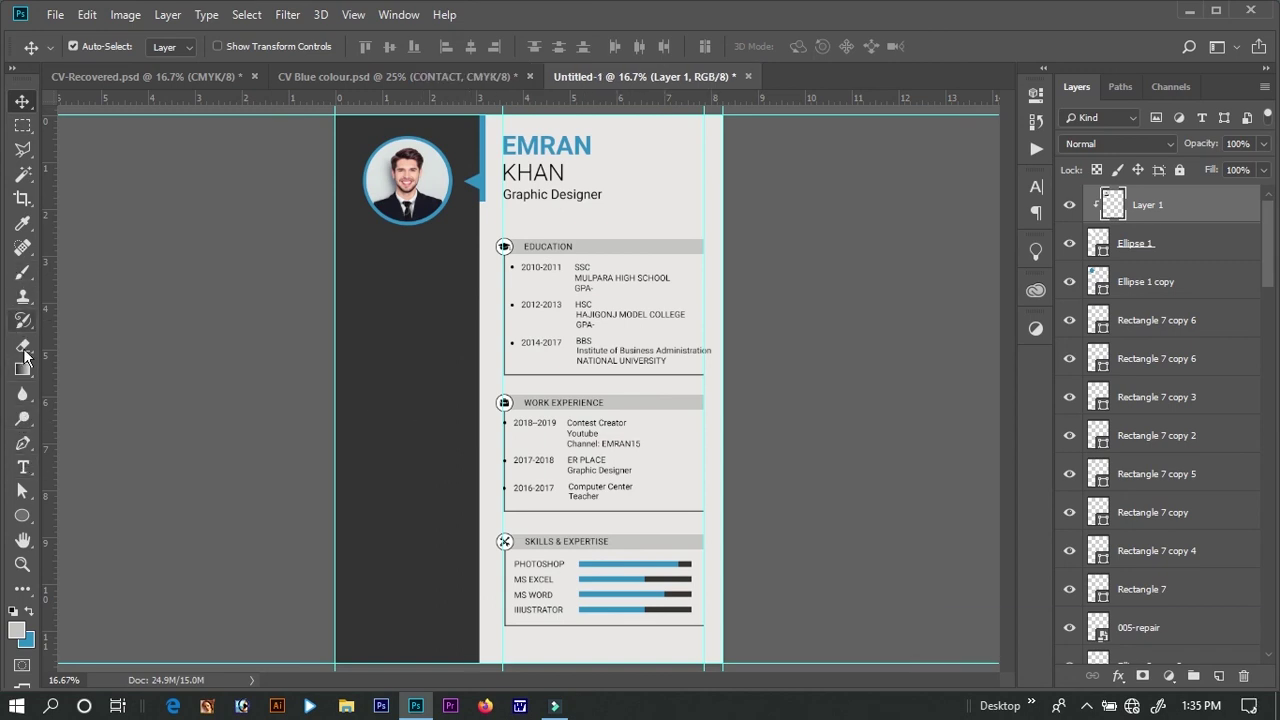
# - Start a text layer in the dark sidebar with a near-white text colour
pyautogui.click(33, 470)
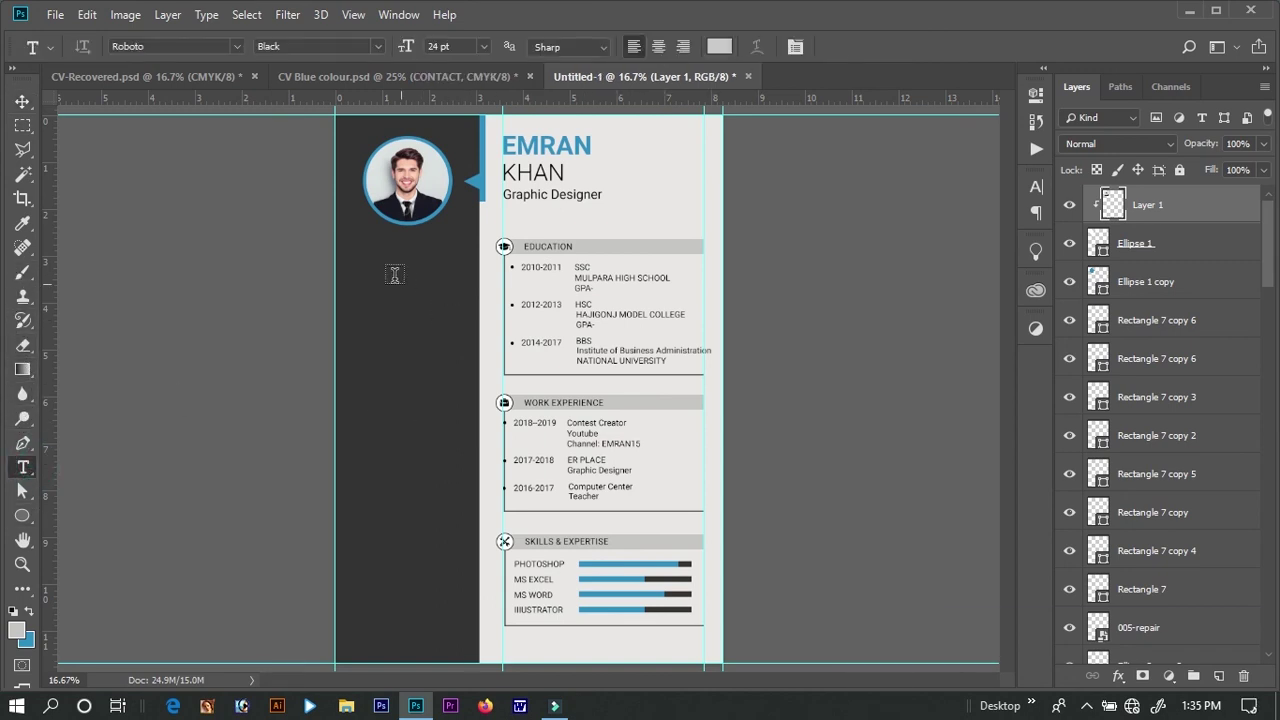
pyautogui.click(369, 264)
pyautogui.click(370, 264)
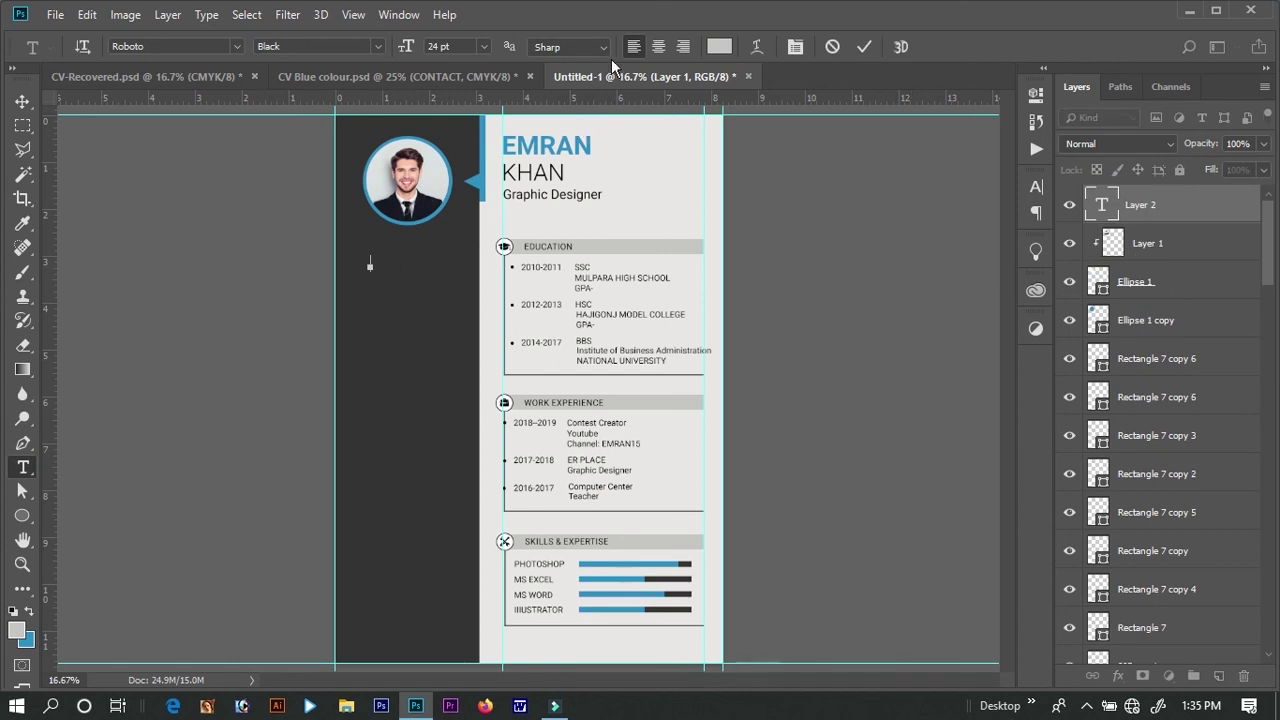
pyautogui.click(719, 46)
pyautogui.click(786, 331)
pyautogui.click(1223, 297)
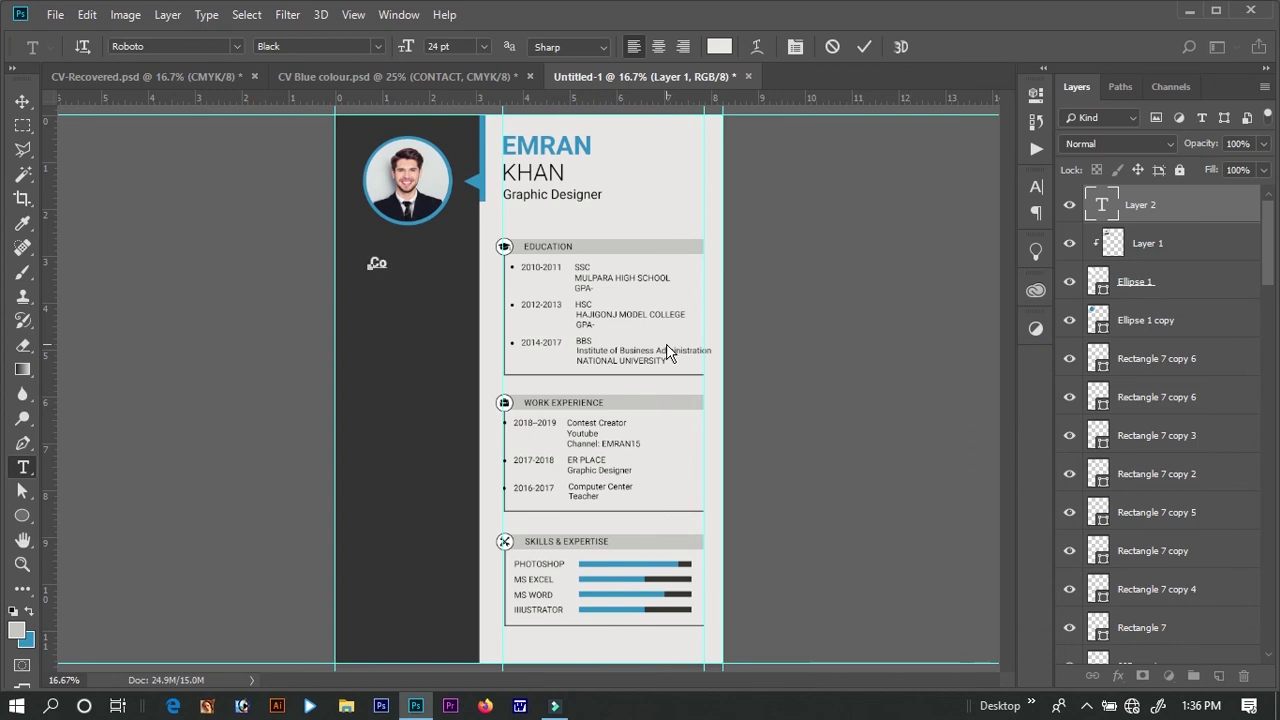
# - Type the CONTACT heading and nudge it up beneath the photo
pyautogui.write('CONTECT')
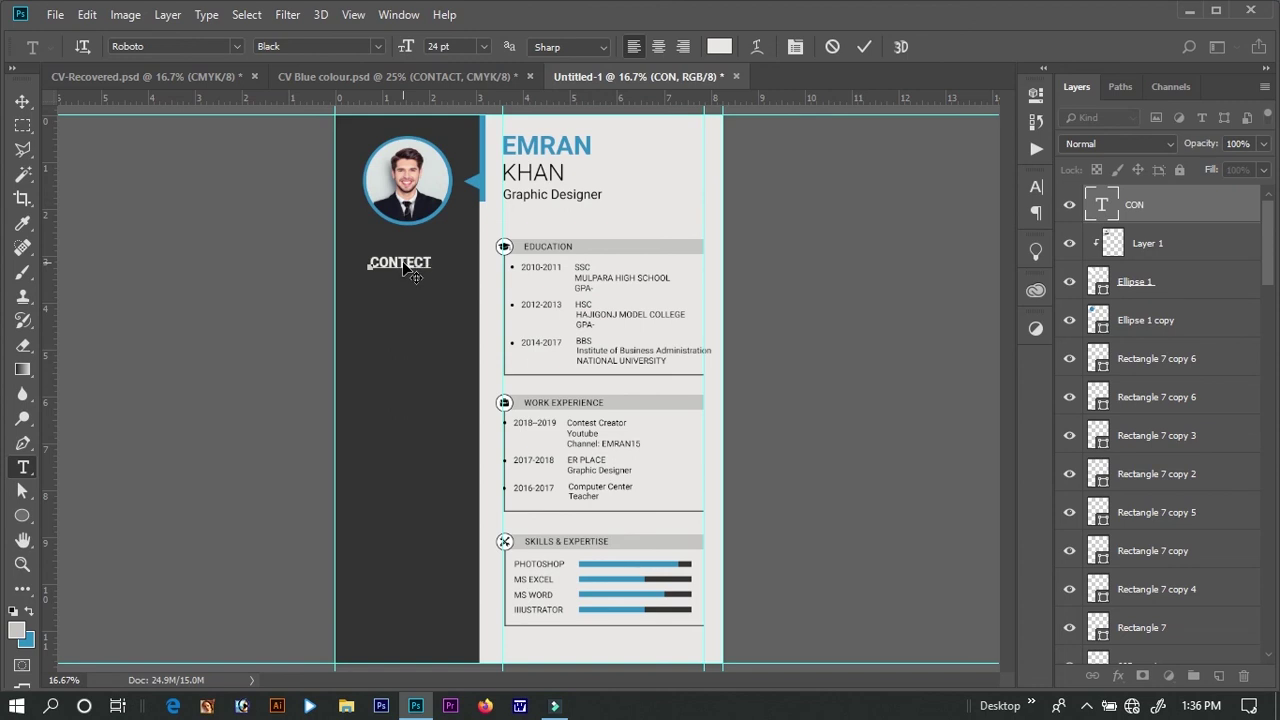
pyautogui.press('Return')
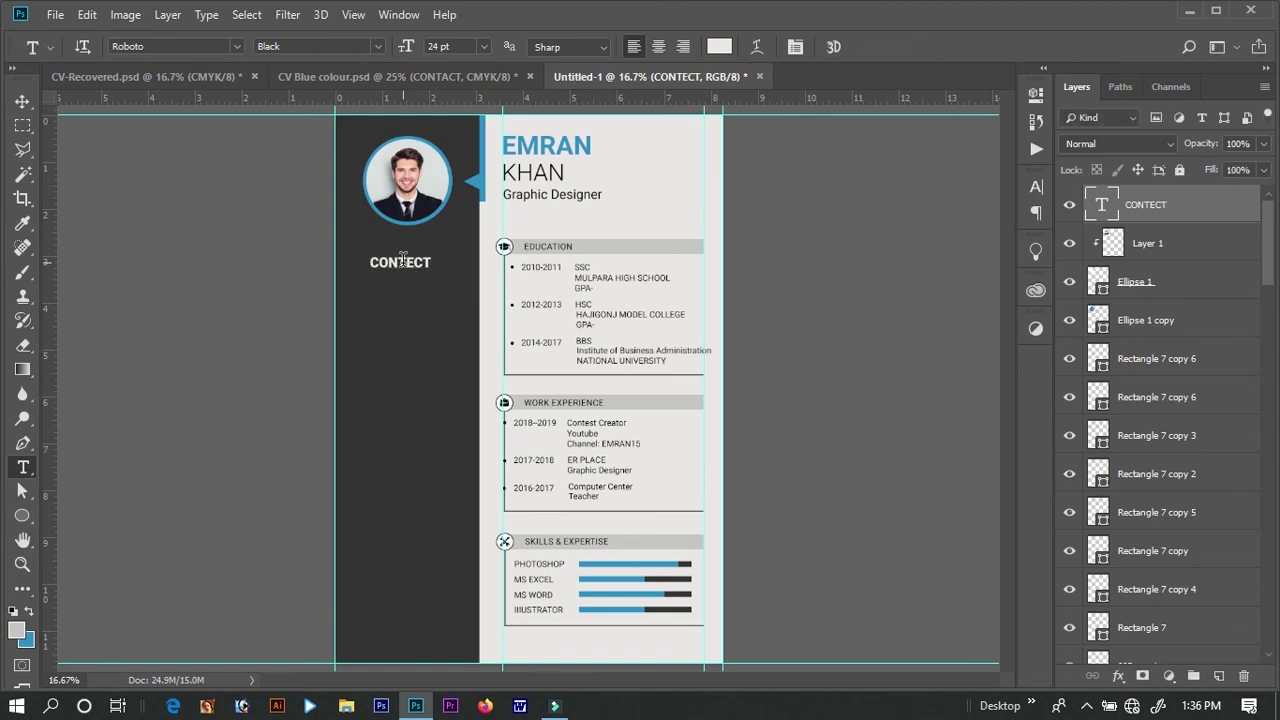
pyautogui.moveTo(405, 268); pyautogui.dragTo(411, 266)
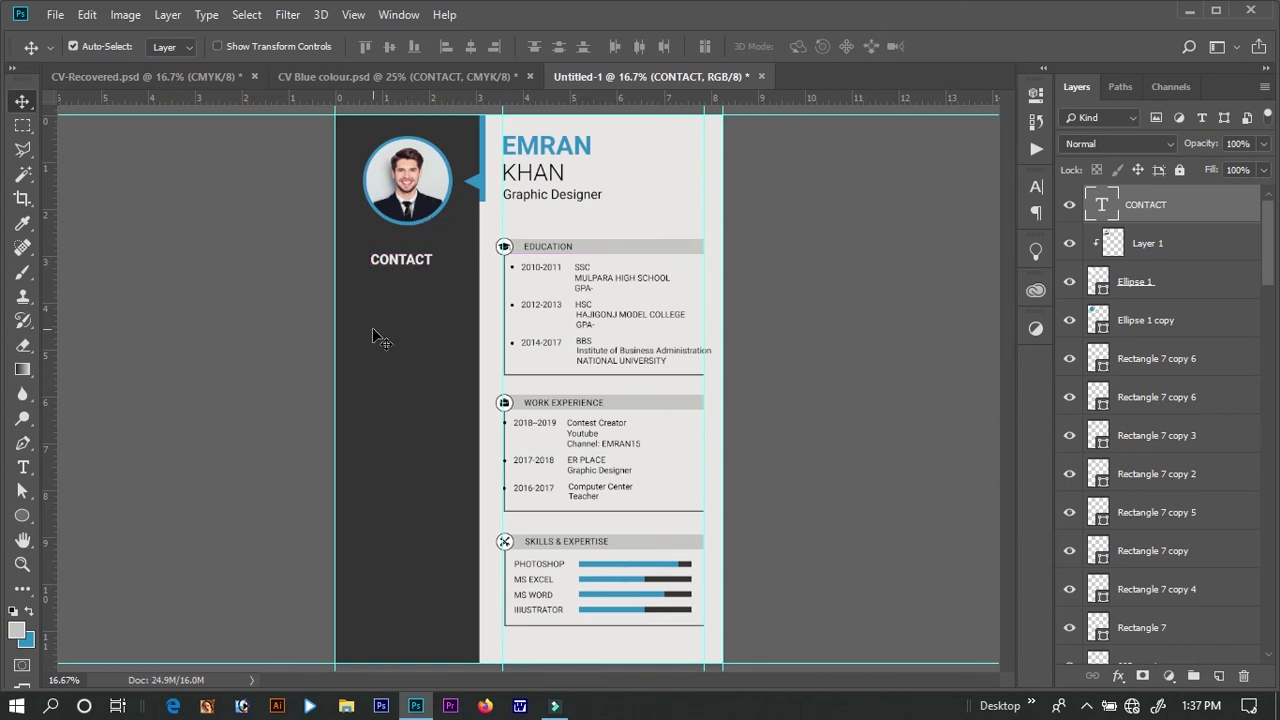
pyautogui.hotkey('shift', 'Up')
pyautogui.hotkey('shift', 'Up')
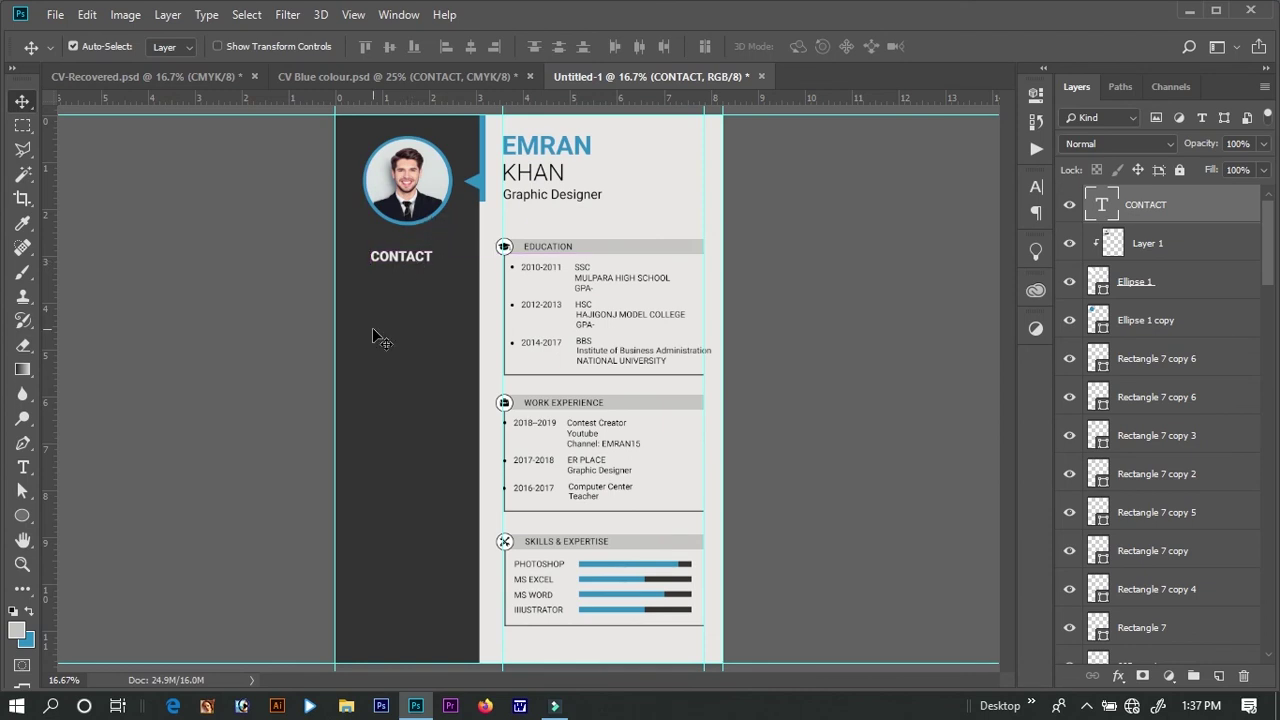
pyautogui.hotkey('shift', 'Up')
pyautogui.hotkey('shift', 'Up')
pyautogui.hotkey('shift', 'Up')
pyautogui.click(22, 515)
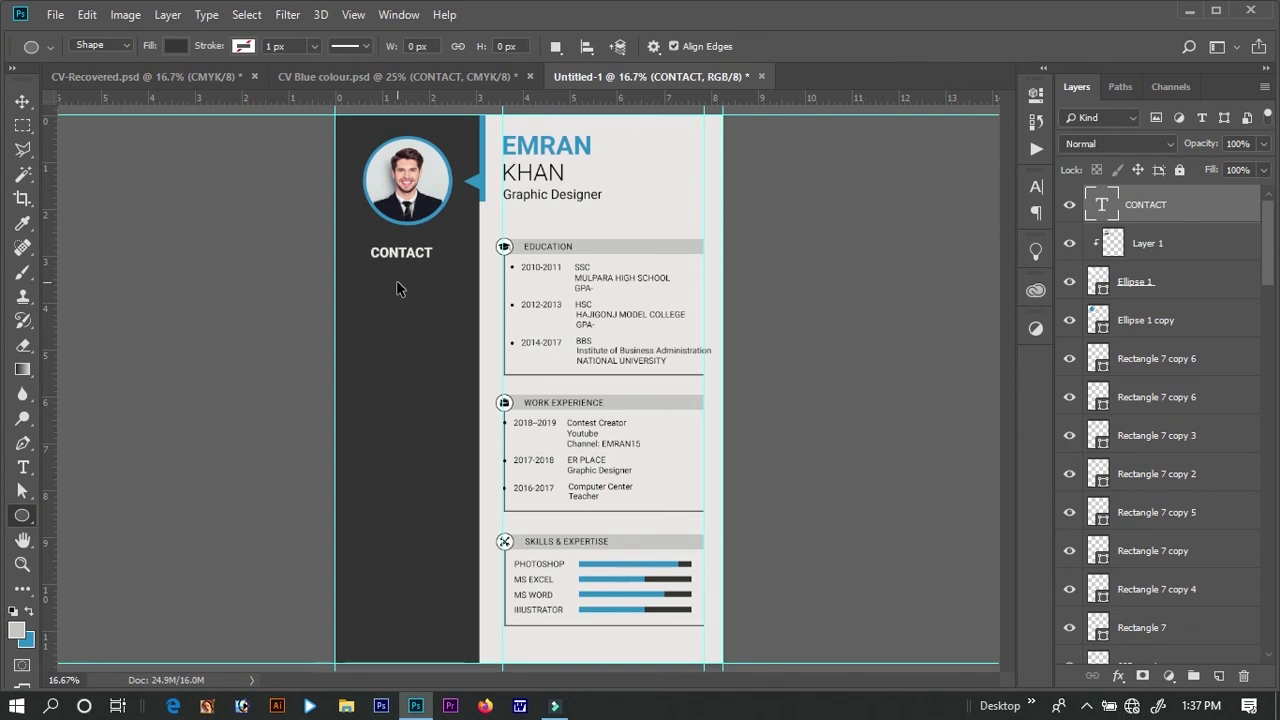
# - Draw a small circle below CONTACT in the blue sampled from the photo's frame
pyautogui.scroll(3, 397, 284)
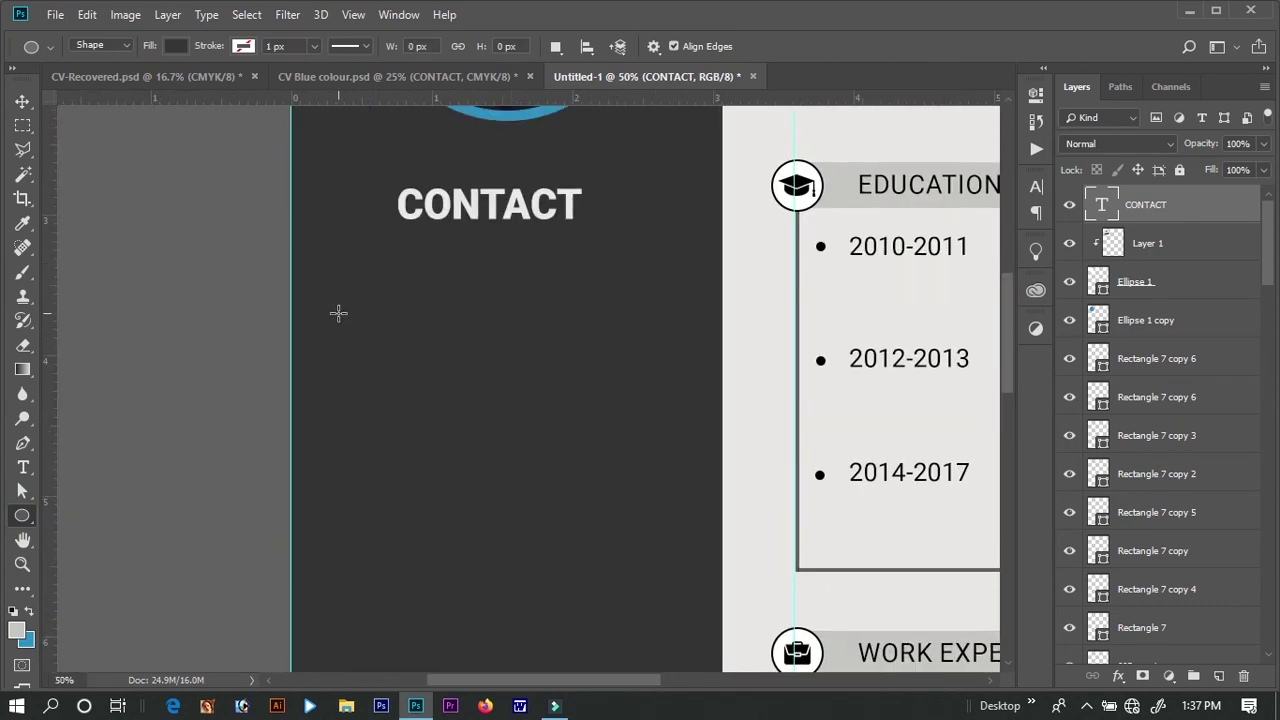
pyautogui.moveTo(338, 313); pyautogui.dragTo(528, 110)
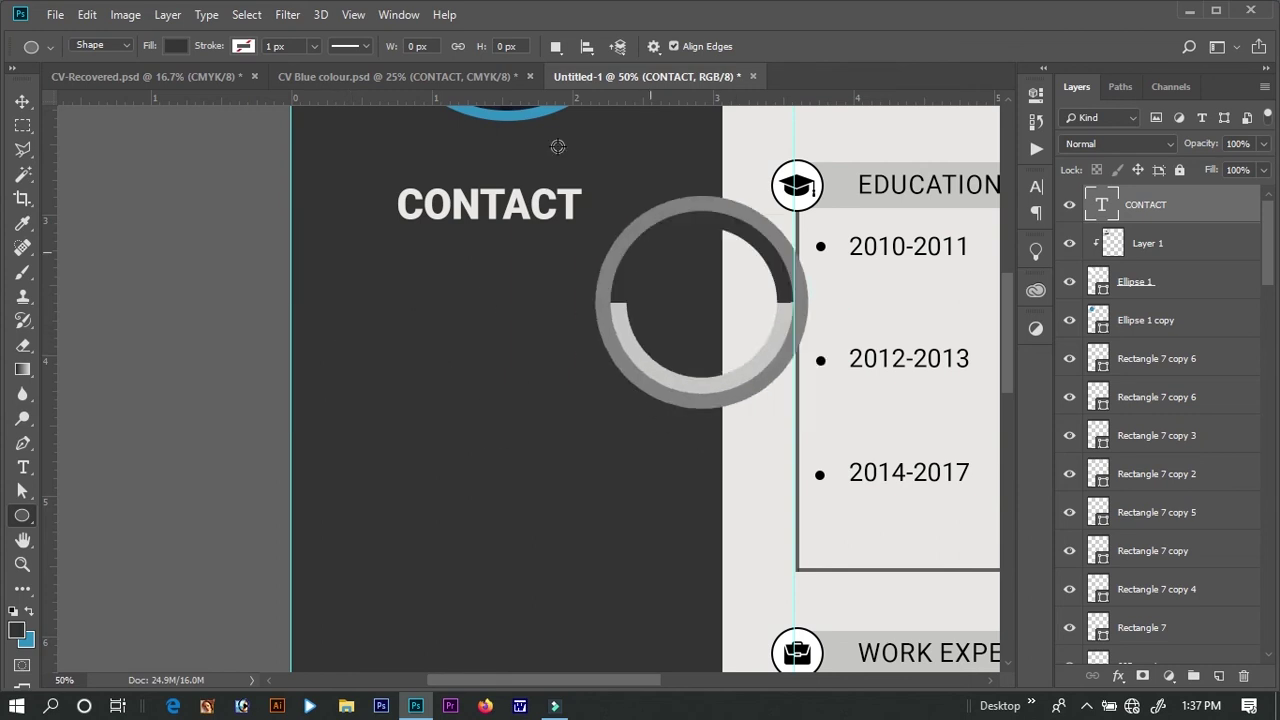
pyautogui.moveTo(364, 345); pyautogui.dragTo(390, 377)
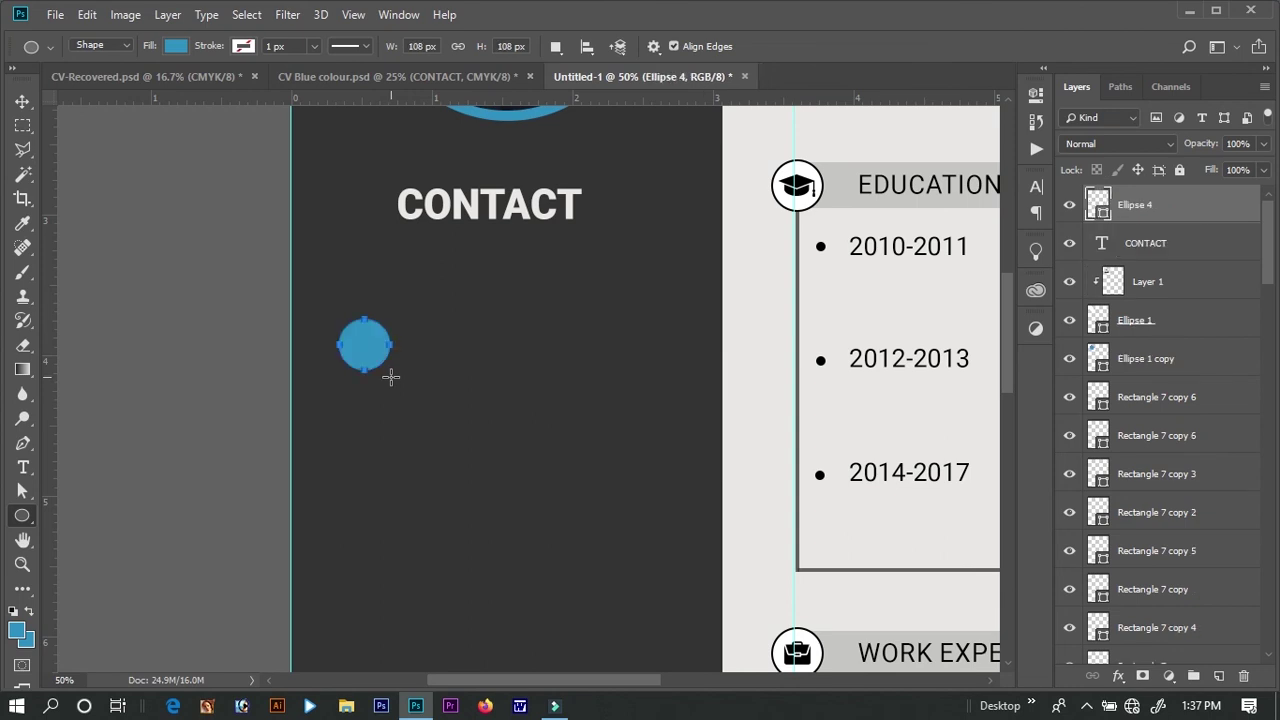
# - Copy the phone icon and phone-number text from CV Blue colour, placing the number beside the icon
pyautogui.click(456, 75)
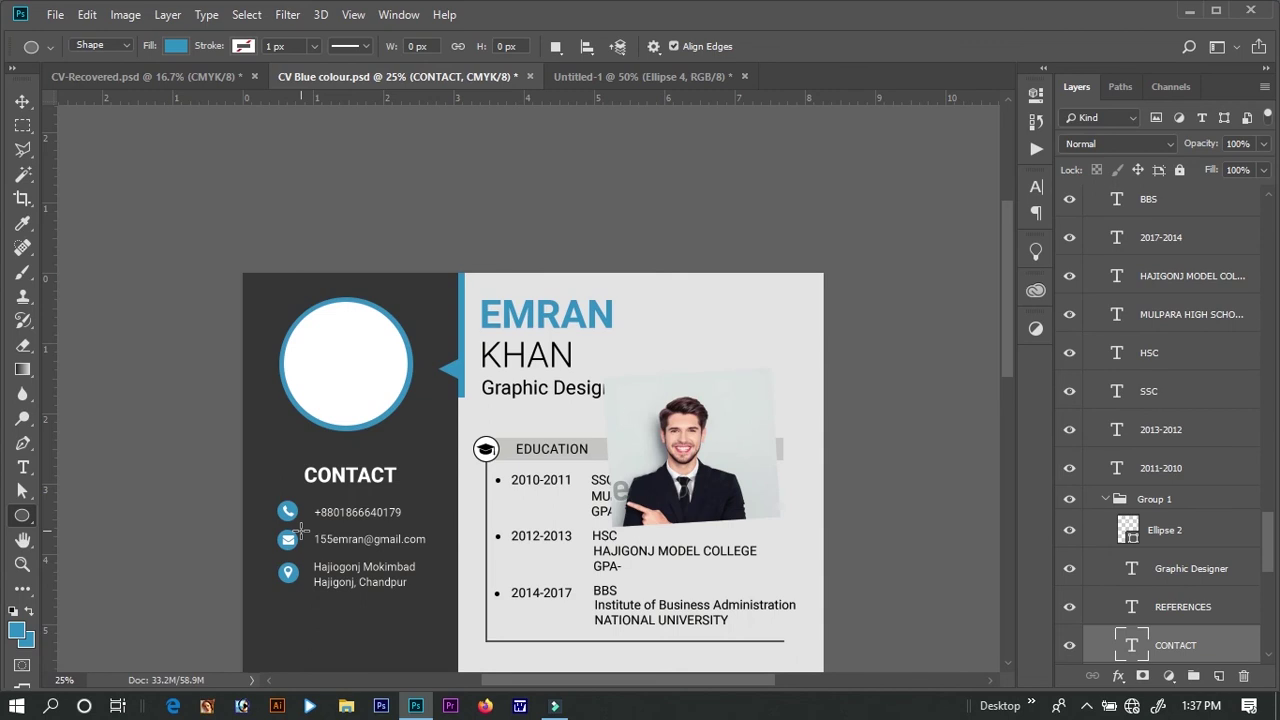
pyautogui.press('v')
pyautogui.moveTo(300, 529)
pyautogui.mouseDown()
pyautogui.moveTo(560, 88)
pyautogui.moveTo(419, 323)
pyautogui.moveTo(374, 356)
pyautogui.mouseUp()
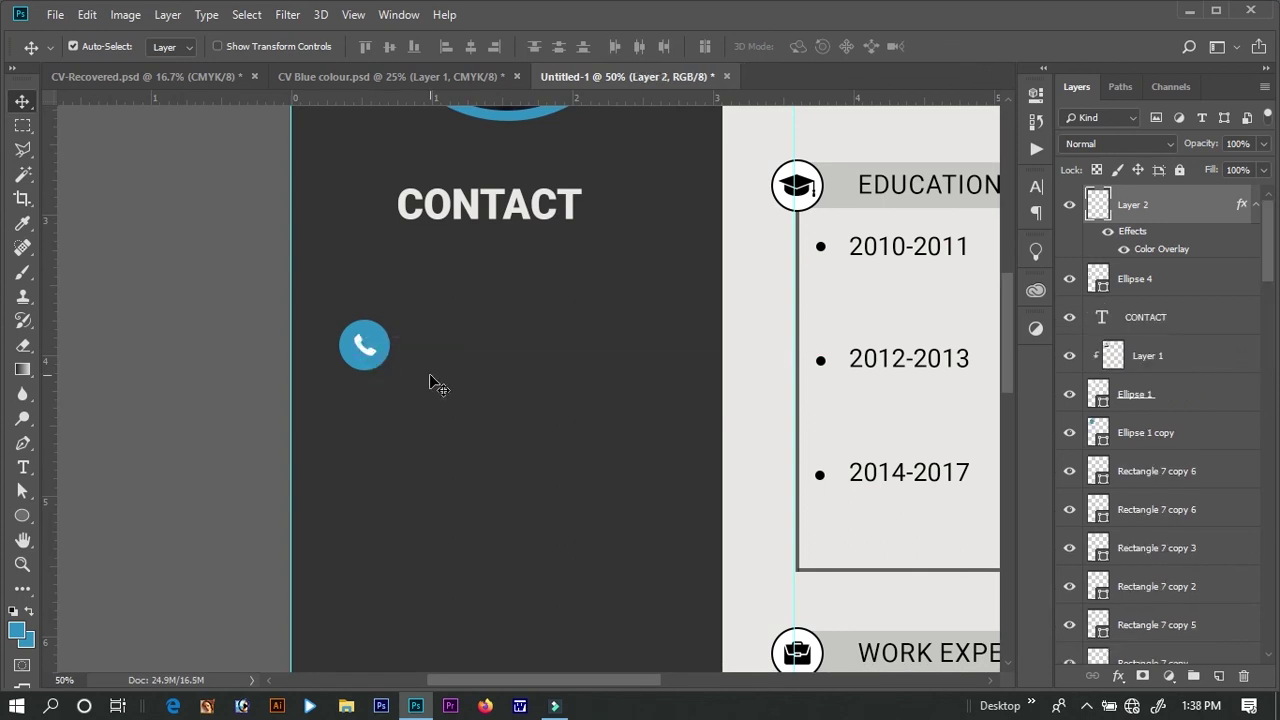
pyautogui.click(389, 77)
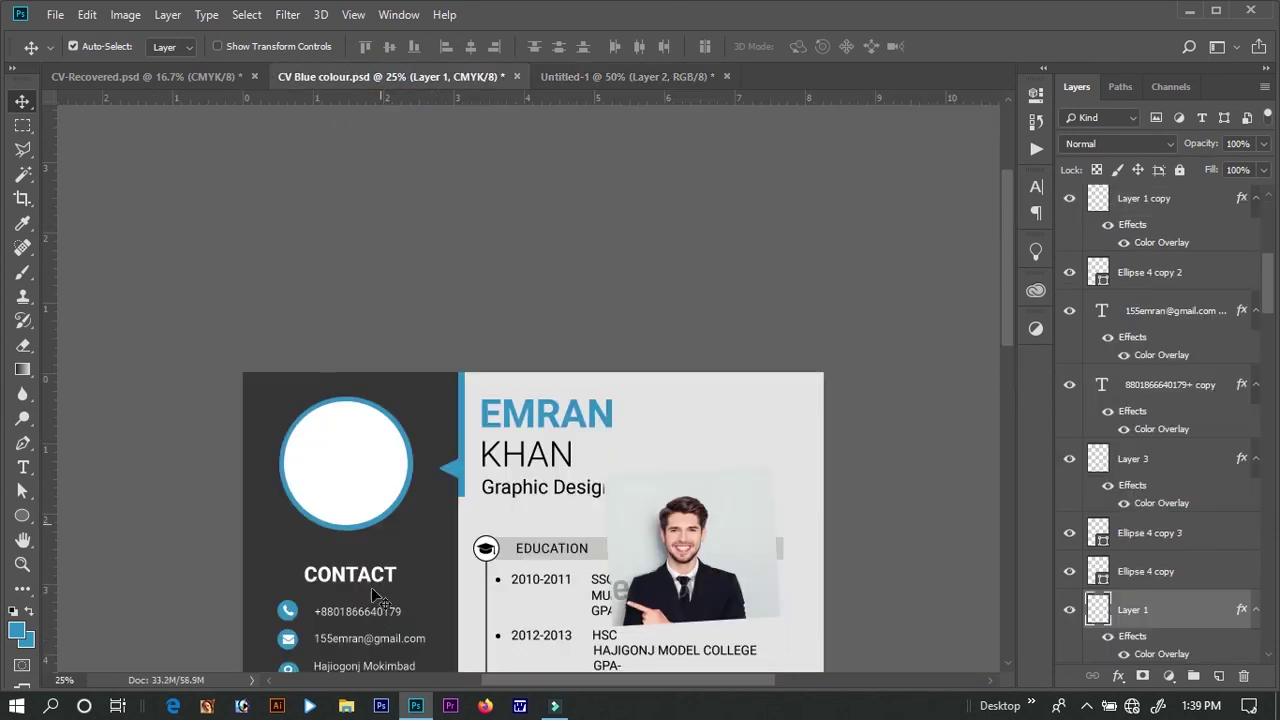
pyautogui.moveTo(367, 614); pyautogui.dragTo(612, 77)
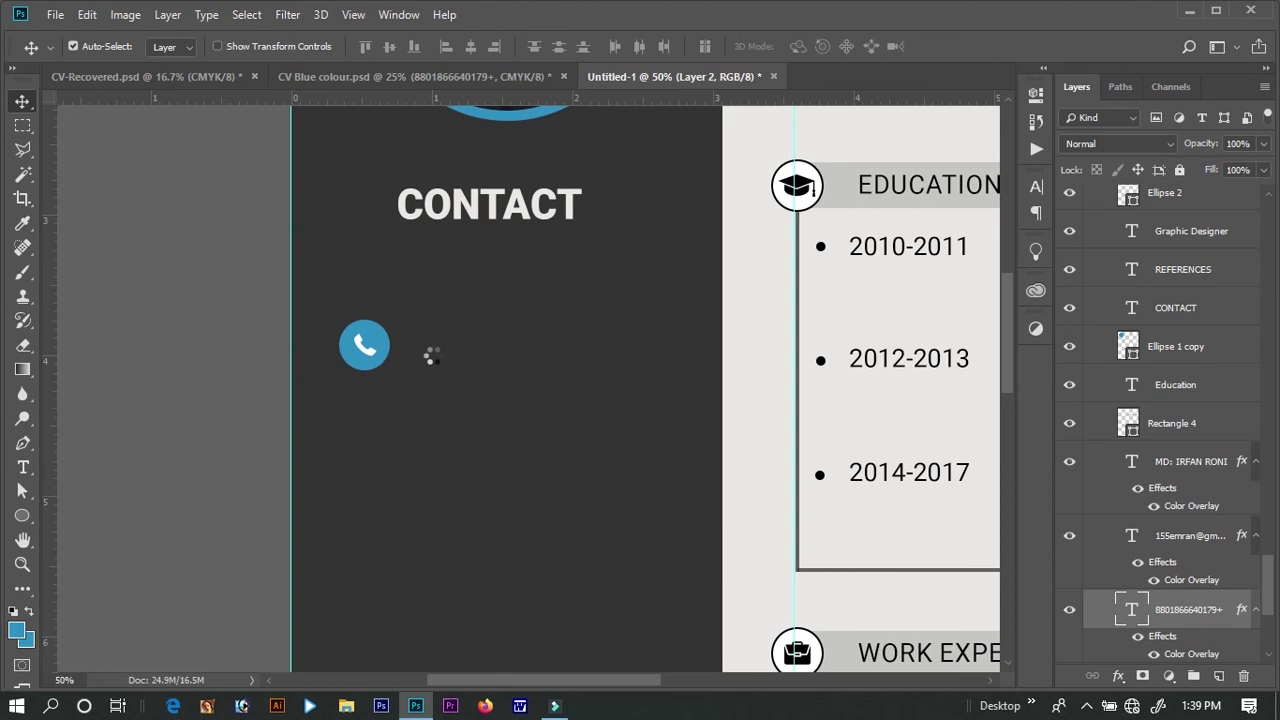
pyautogui.moveTo(612, 77)
pyautogui.mouseDown()
pyautogui.moveTo(445, 357)
pyautogui.moveTo(539, 348)
pyautogui.mouseUp()
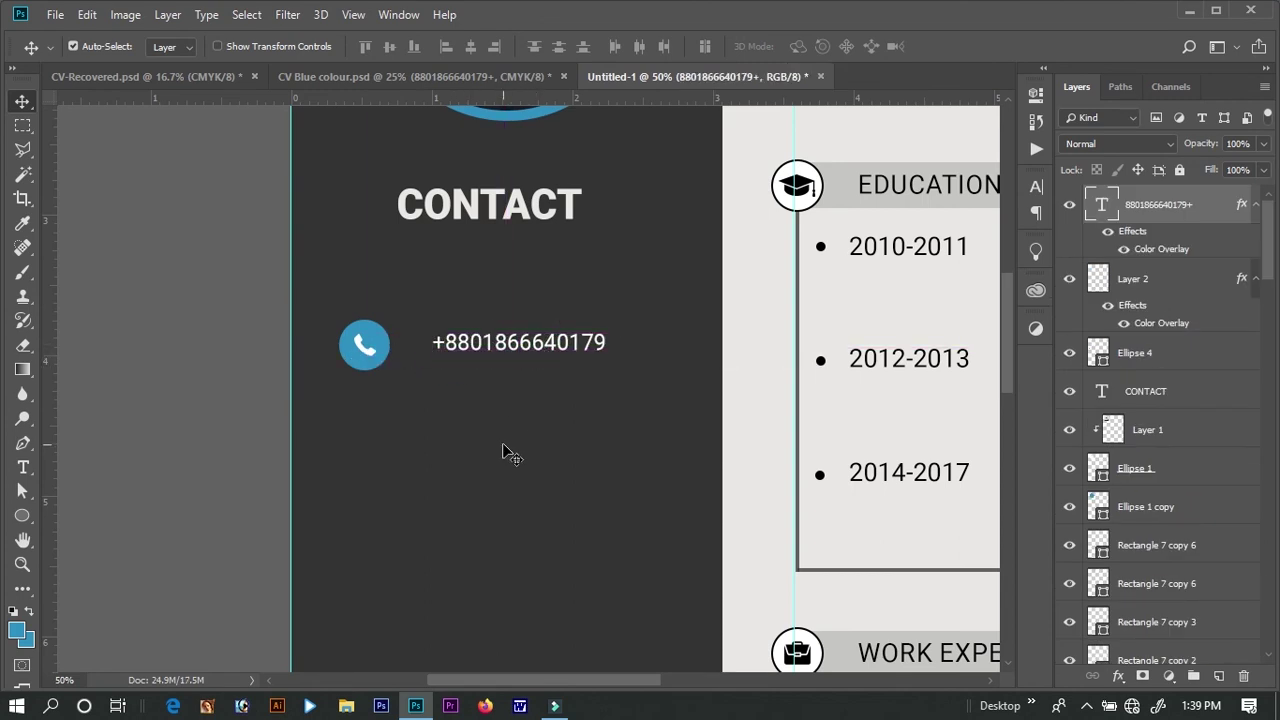
pyautogui.hotkey('ctrl', '-')
pyautogui.hotkey('ctrl', '-')
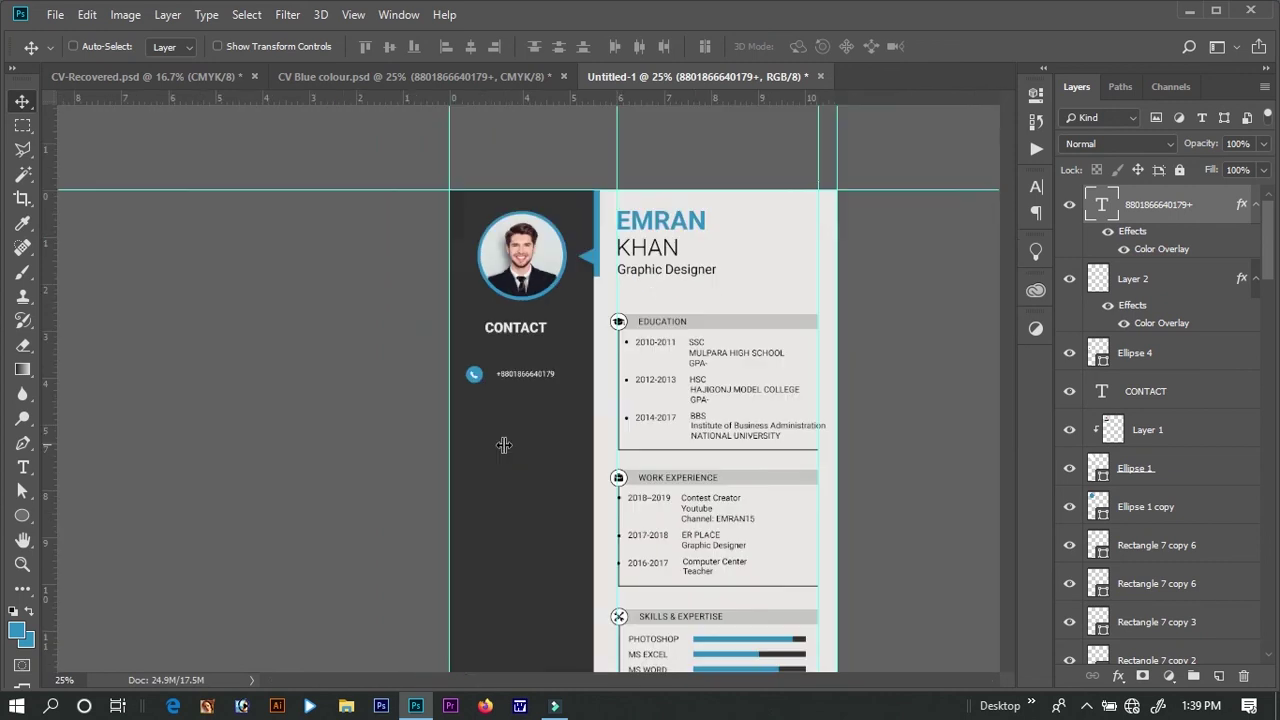
# - Copy the contact and references items from CV Blue colour, remove the duplicate phone line and heading, and position the blocks
pyautogui.click(491, 76)
pyautogui.moveTo(276, 316); pyautogui.dragTo(405, 708)
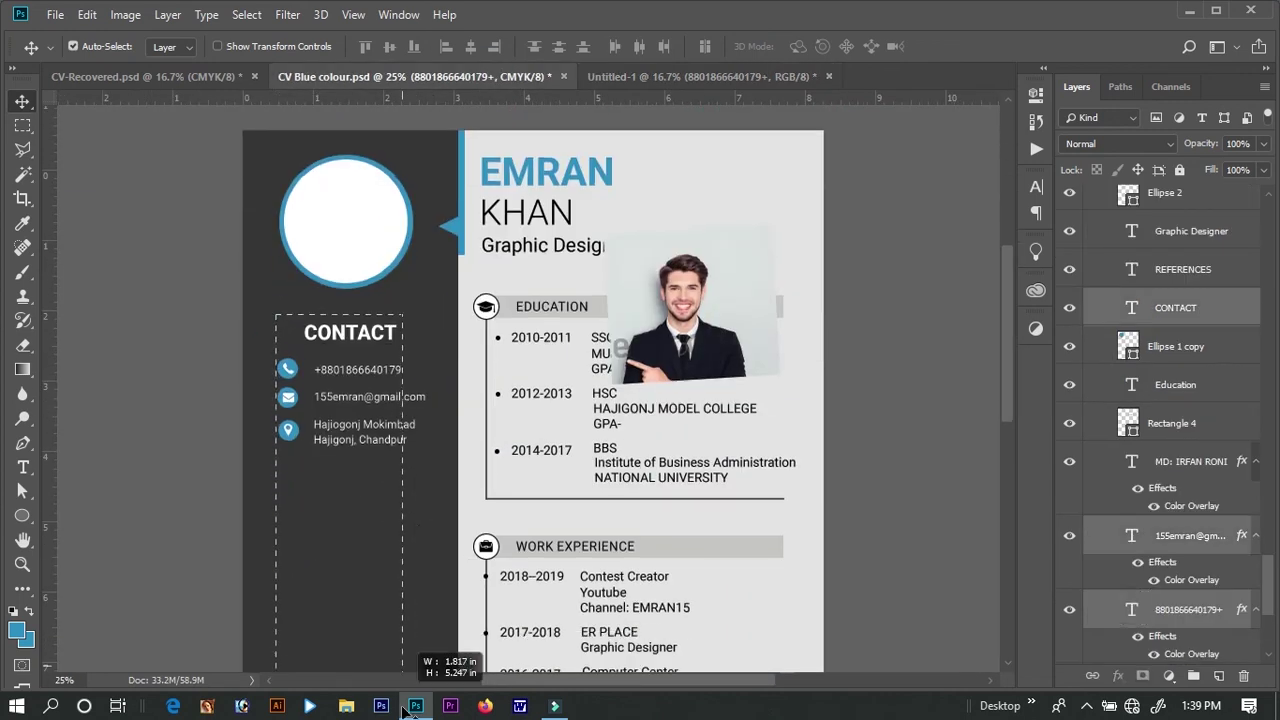
pyautogui.moveTo(350, 380); pyautogui.dragTo(397, 466)
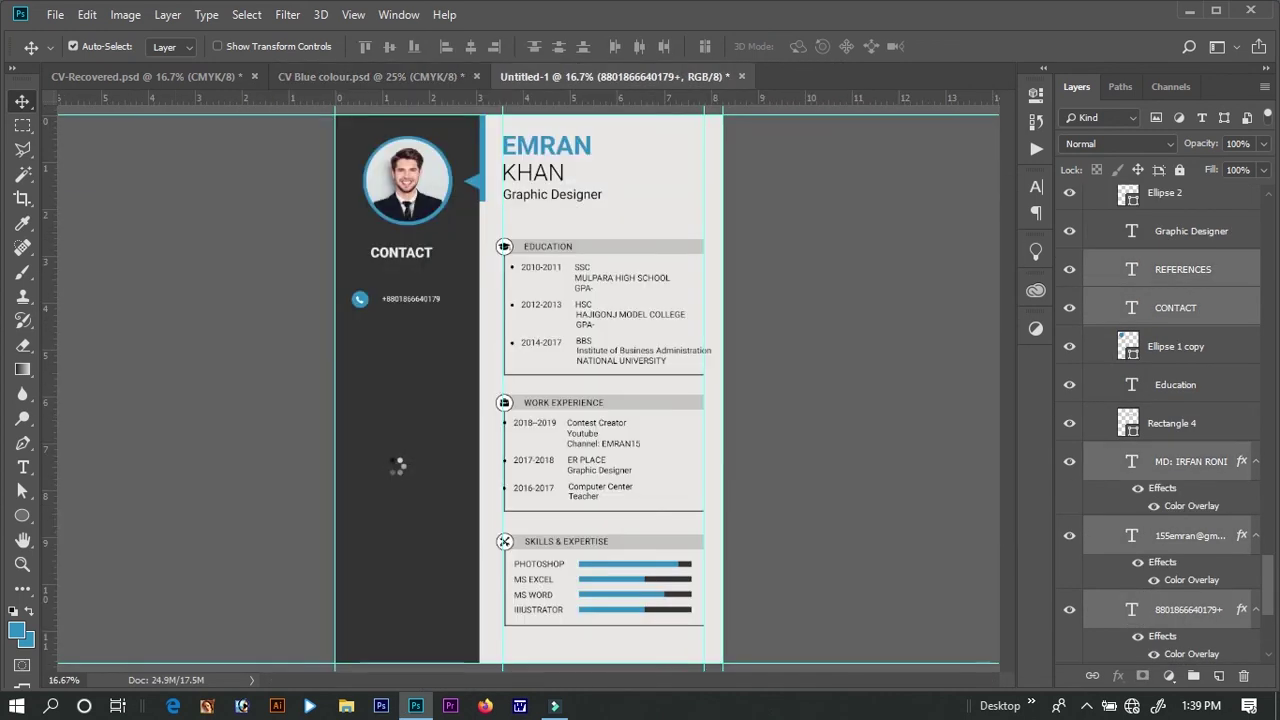
pyautogui.moveTo(405, 565); pyautogui.dragTo(423, 595)
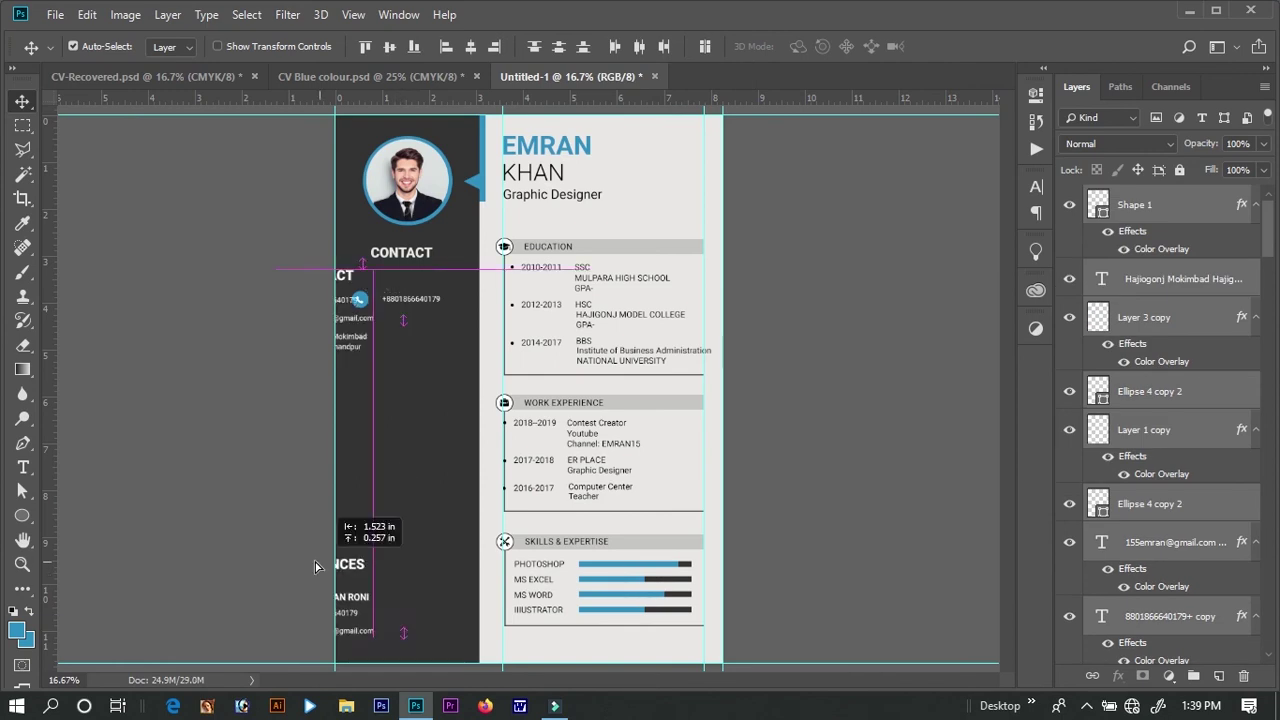
pyautogui.moveTo(363, 233)
pyautogui.mouseDown()
pyautogui.moveTo(380, 290)
pyautogui.moveTo(413, 310)
pyautogui.mouseUp()
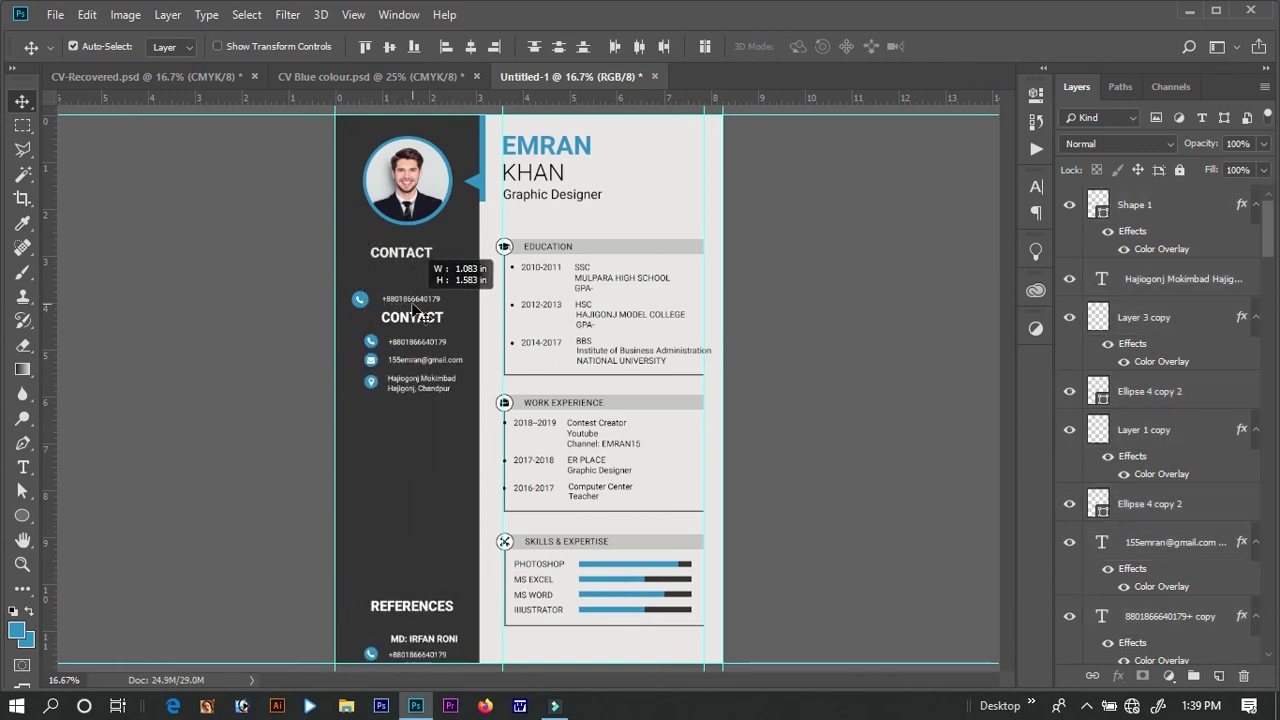
pyautogui.press('Delete')
pyautogui.hotkey('ctrl', 'z')
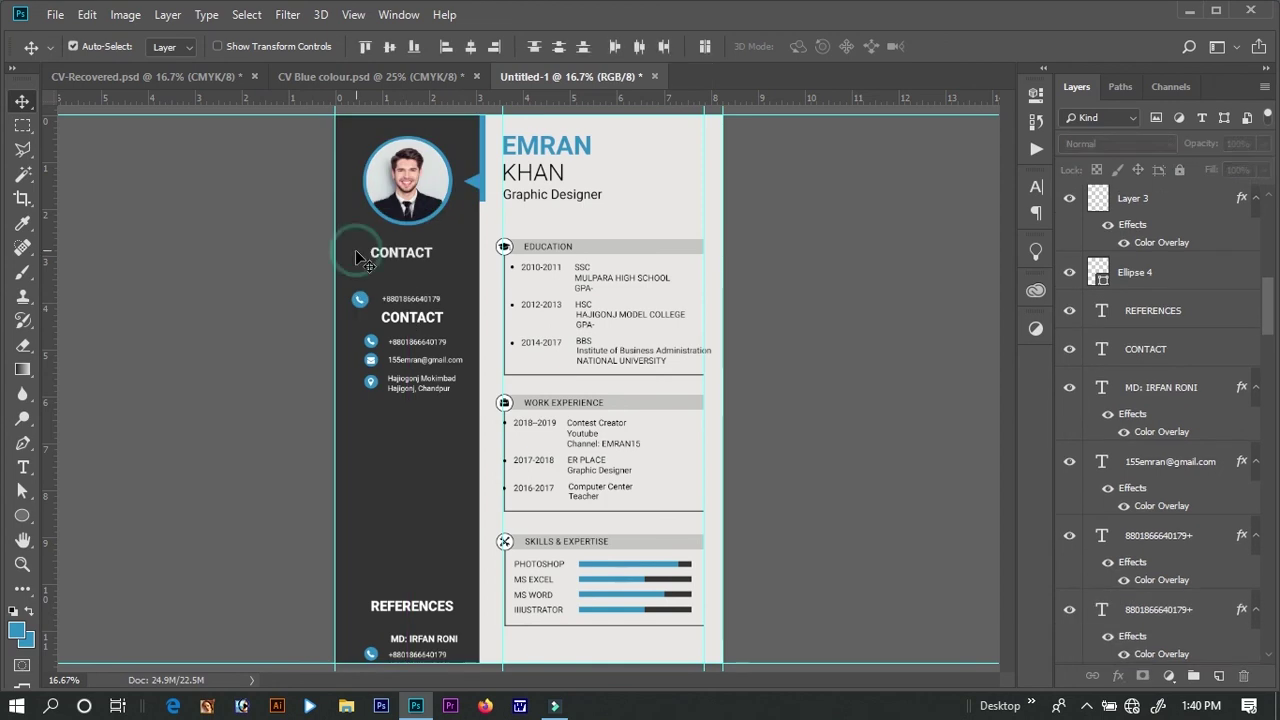
pyautogui.moveTo(404, 284)
pyautogui.mouseDown()
pyautogui.moveTo(358, 302)
pyautogui.moveTo(468, 688)
pyautogui.mouseUp()
pyautogui.press('Delete')
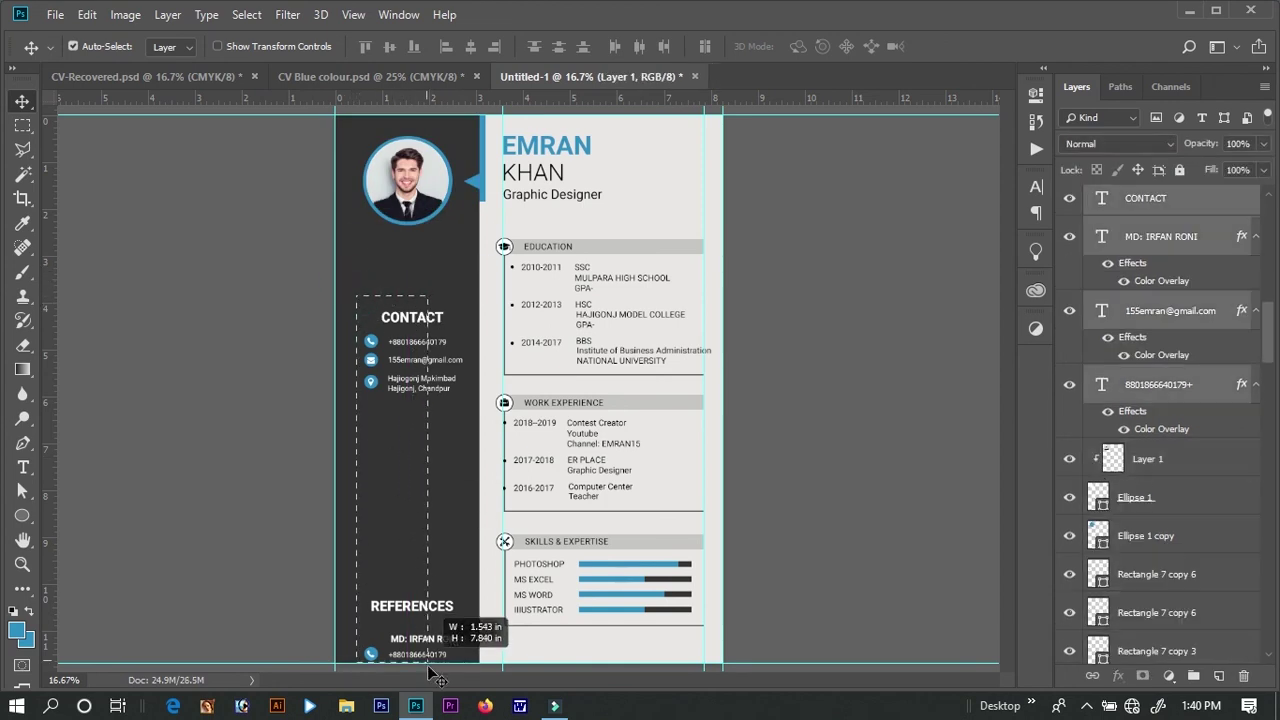
pyautogui.moveTo(424, 321); pyautogui.dragTo(414, 274)
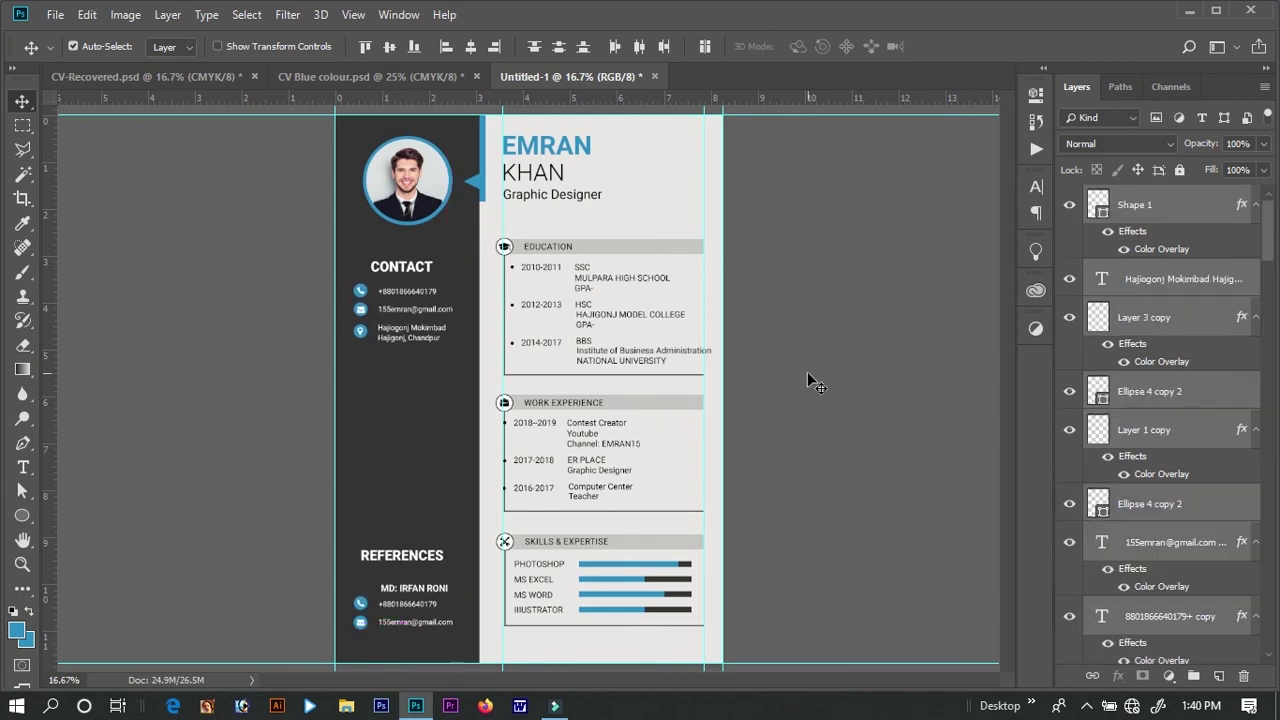
# - Nudge the Education, Work Experience and Skills sections one pixel left and hide the guides
pyautogui.press('ctrl')
pyautogui.moveTo(489, 223); pyautogui.dragTo(661, 632)
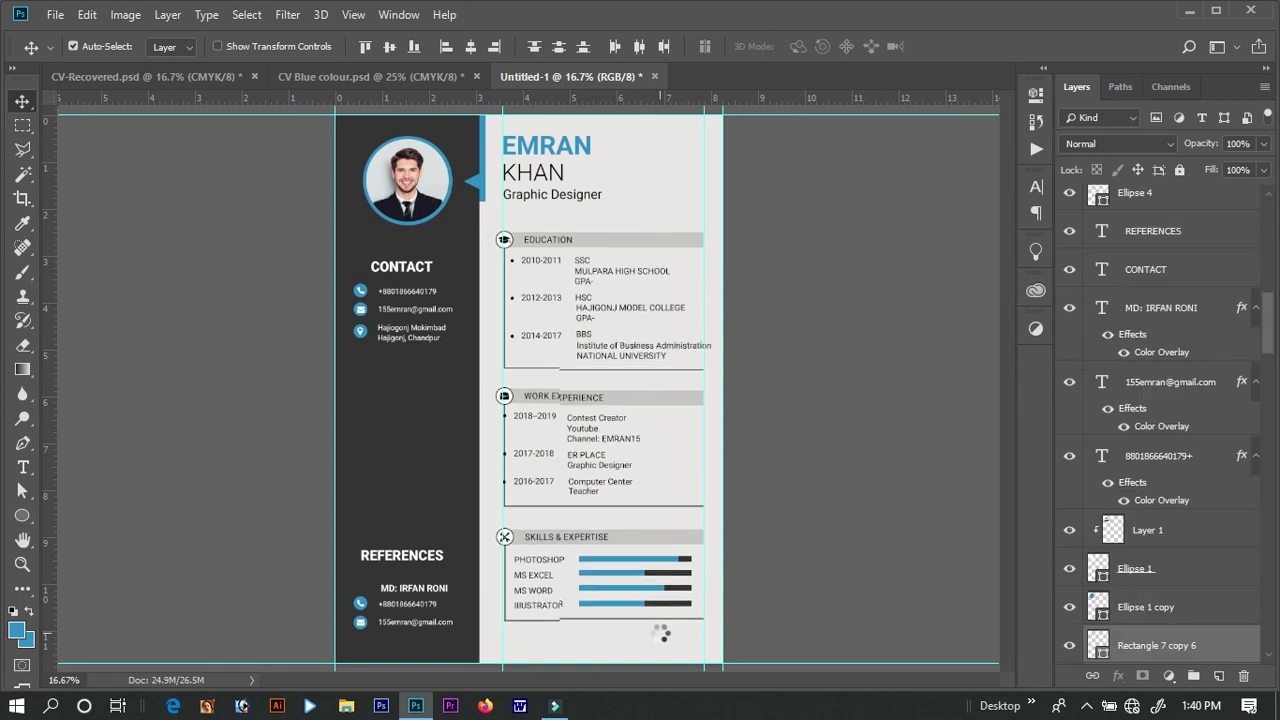
pyautogui.press('Left')
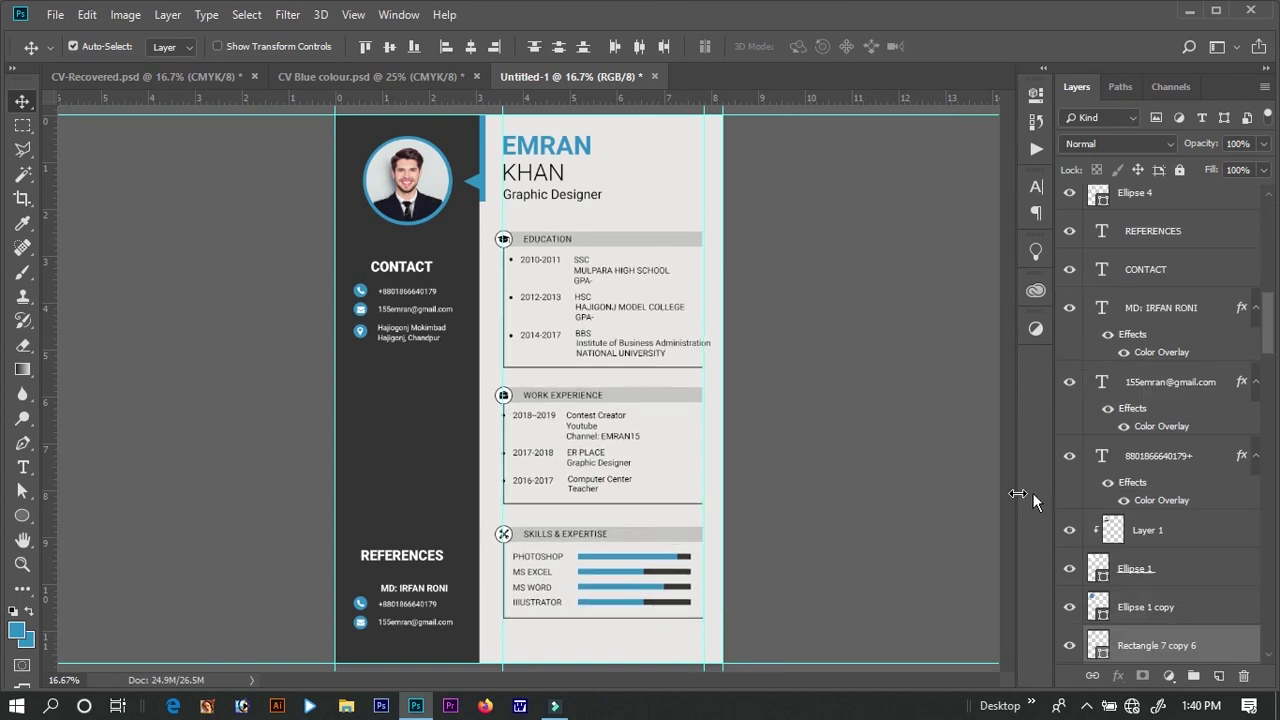
pyautogui.hotkey('ctrl', 'h')
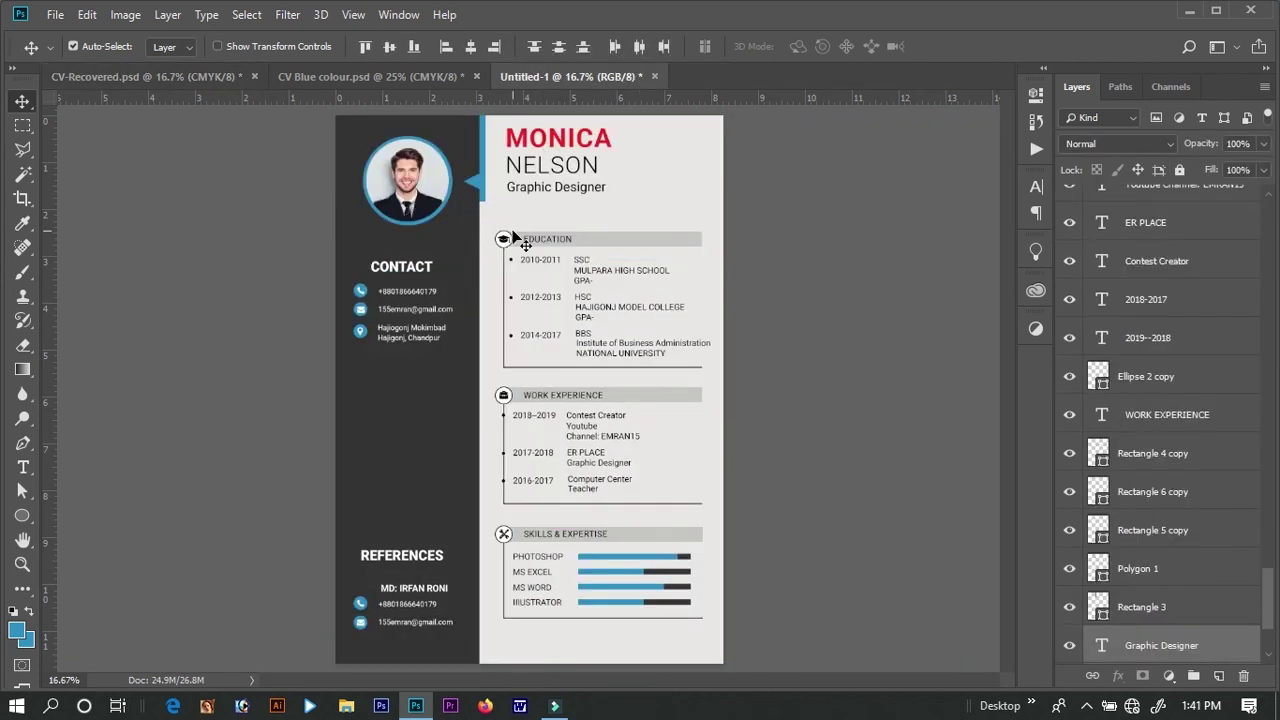
# - Recolour the accent bar, triangle pointer, photo frame and skill bars red
pyautogui.doubleClick(1098, 606)
pyautogui.click(580, 140)
pyautogui.press('Return')
pyautogui.doubleClick(1098, 568)
pyautogui.click(1208, 303)
pyautogui.doubleClick(1098, 204)
pyautogui.press('Return')
pyautogui.doubleClick(1098, 397)
pyautogui.press('Return')
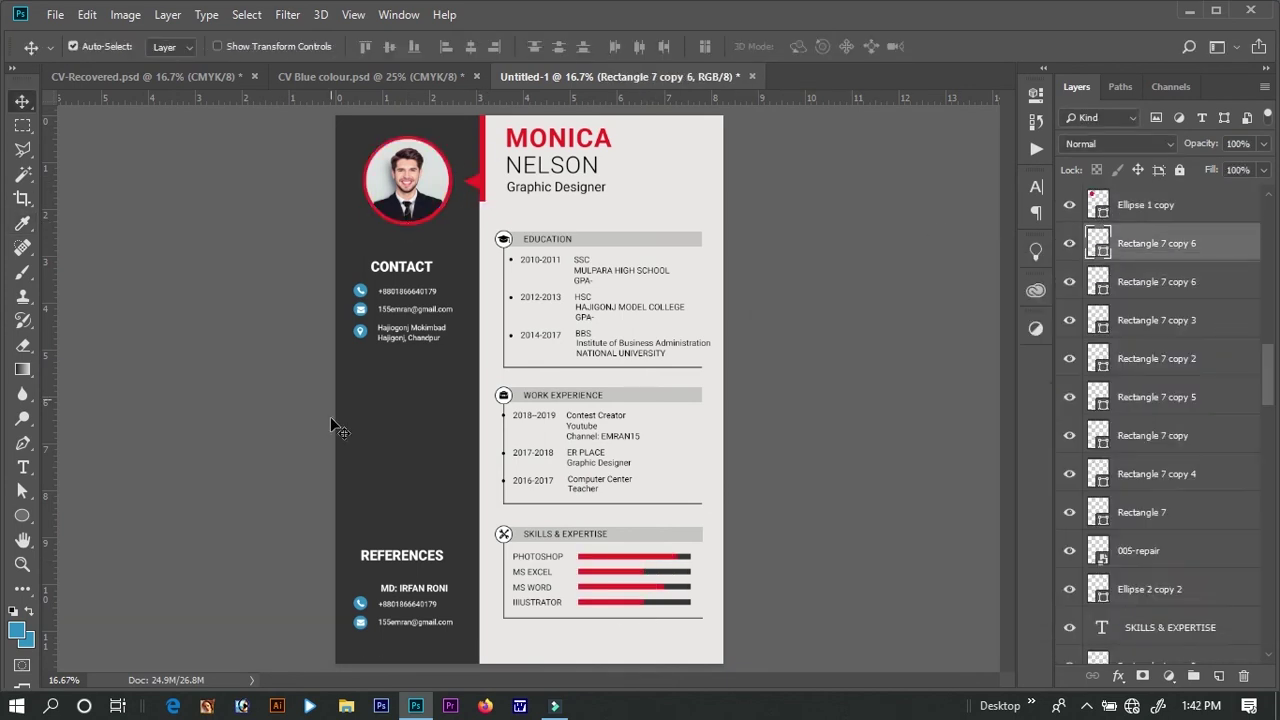
# - Recolour the contact and references icon circles red
pyautogui.hotkey('ctrl', '+')
pyautogui.hotkey('ctrl', '+')
pyautogui.click(578, 132)
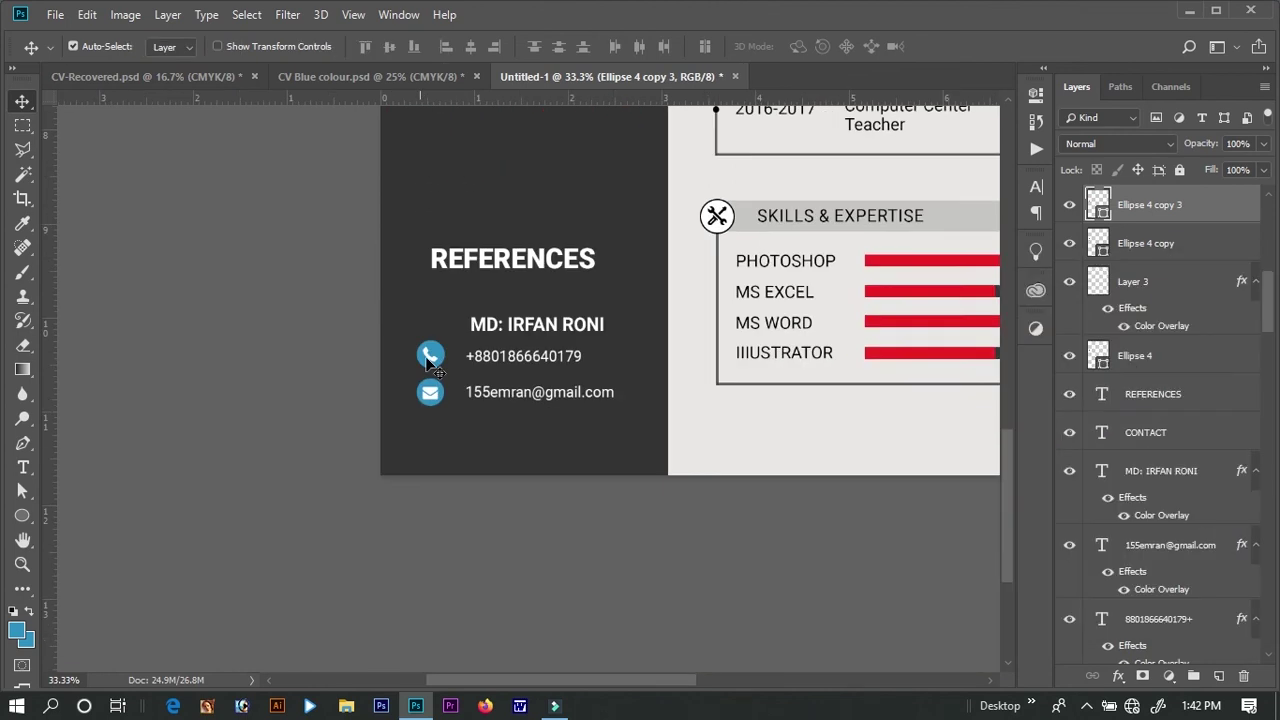
pyautogui.doubleClick(1098, 204)
pyautogui.press('Return')
pyautogui.scroll(-5, 540, 380)
pyautogui.doubleClick(1098, 206)
pyautogui.press('Return')
# - Release the photo from its circular clipping mask
pyautogui.hotkey('ctrl', '-')
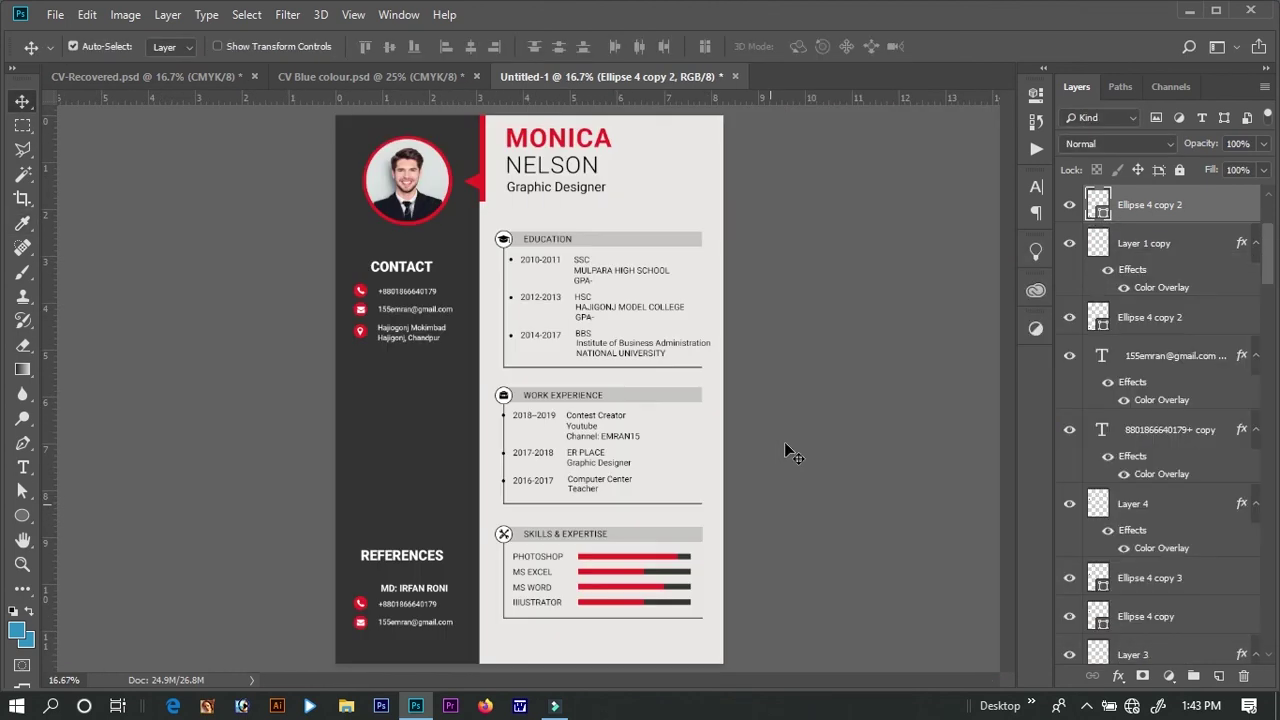
pyautogui.rightClick(1189, 343)
pyautogui.click(1017, 328)
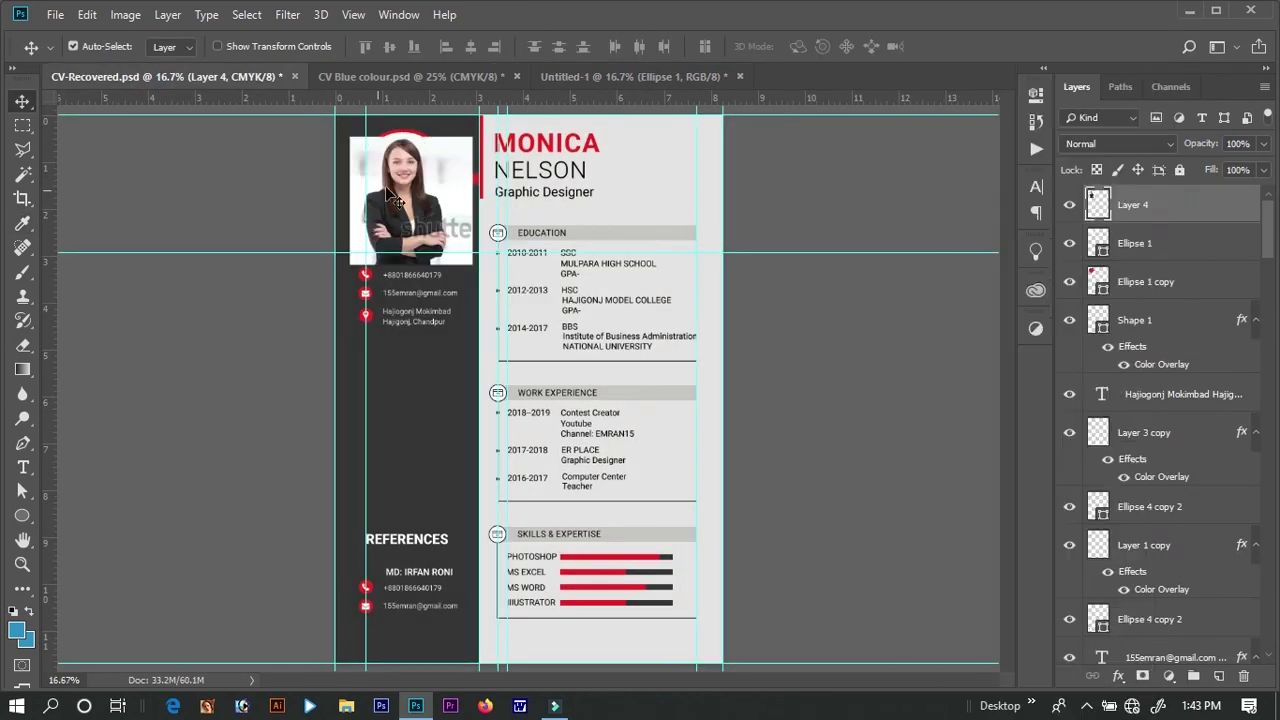